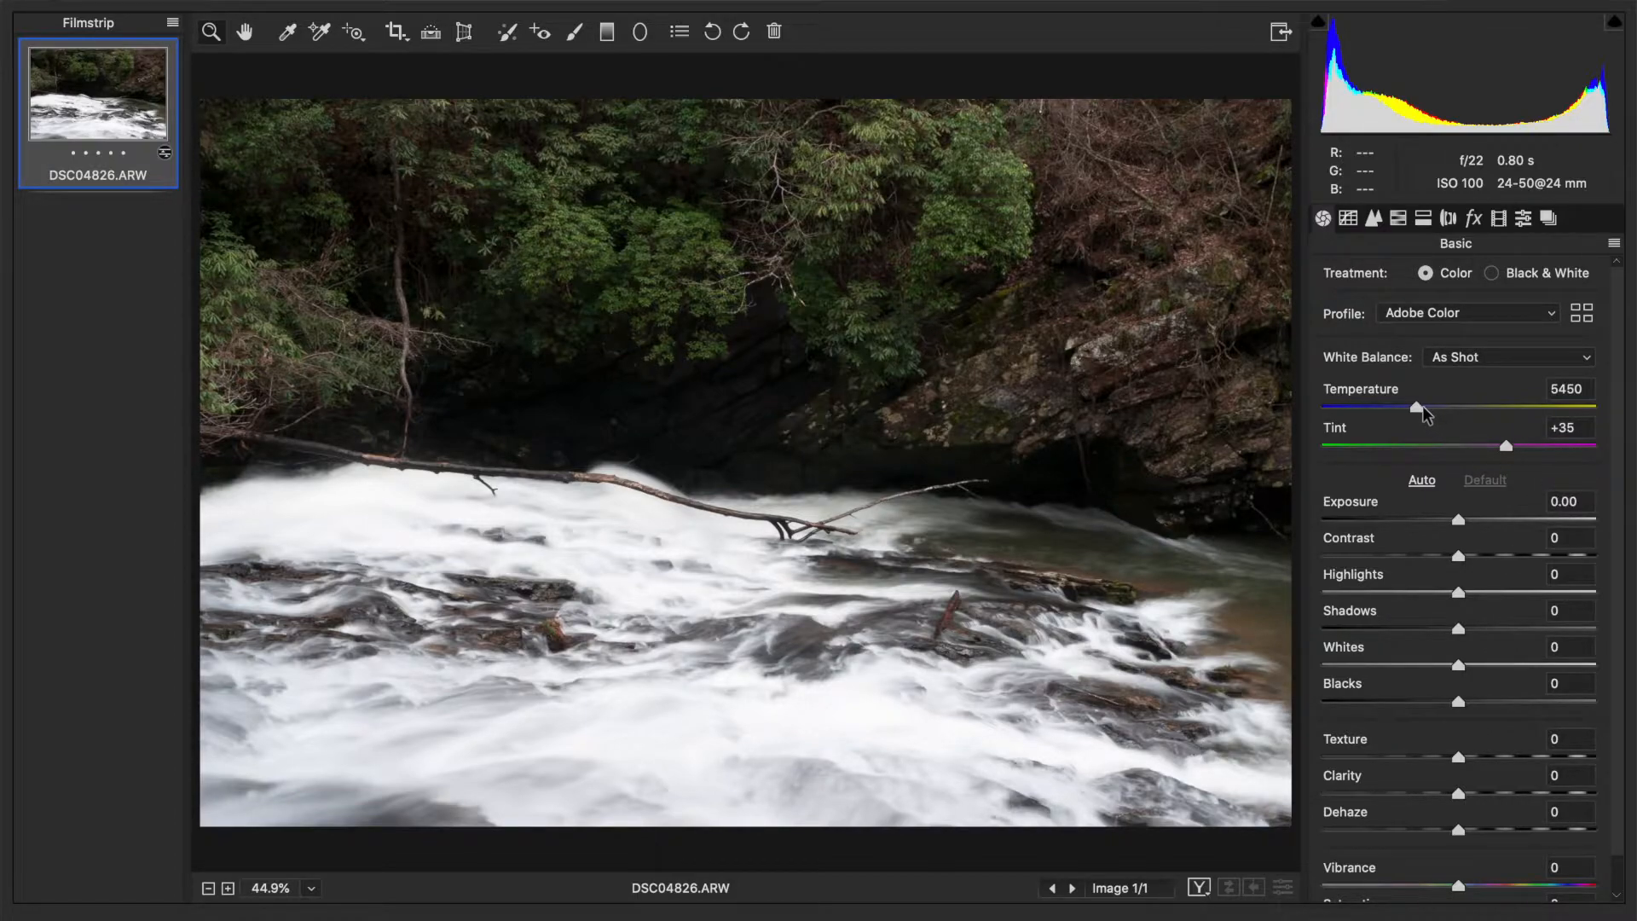
Step: Set the white balance temperature of the river photo to 5700 and its contrast to +14
drag(1424, 407, 1431, 410)
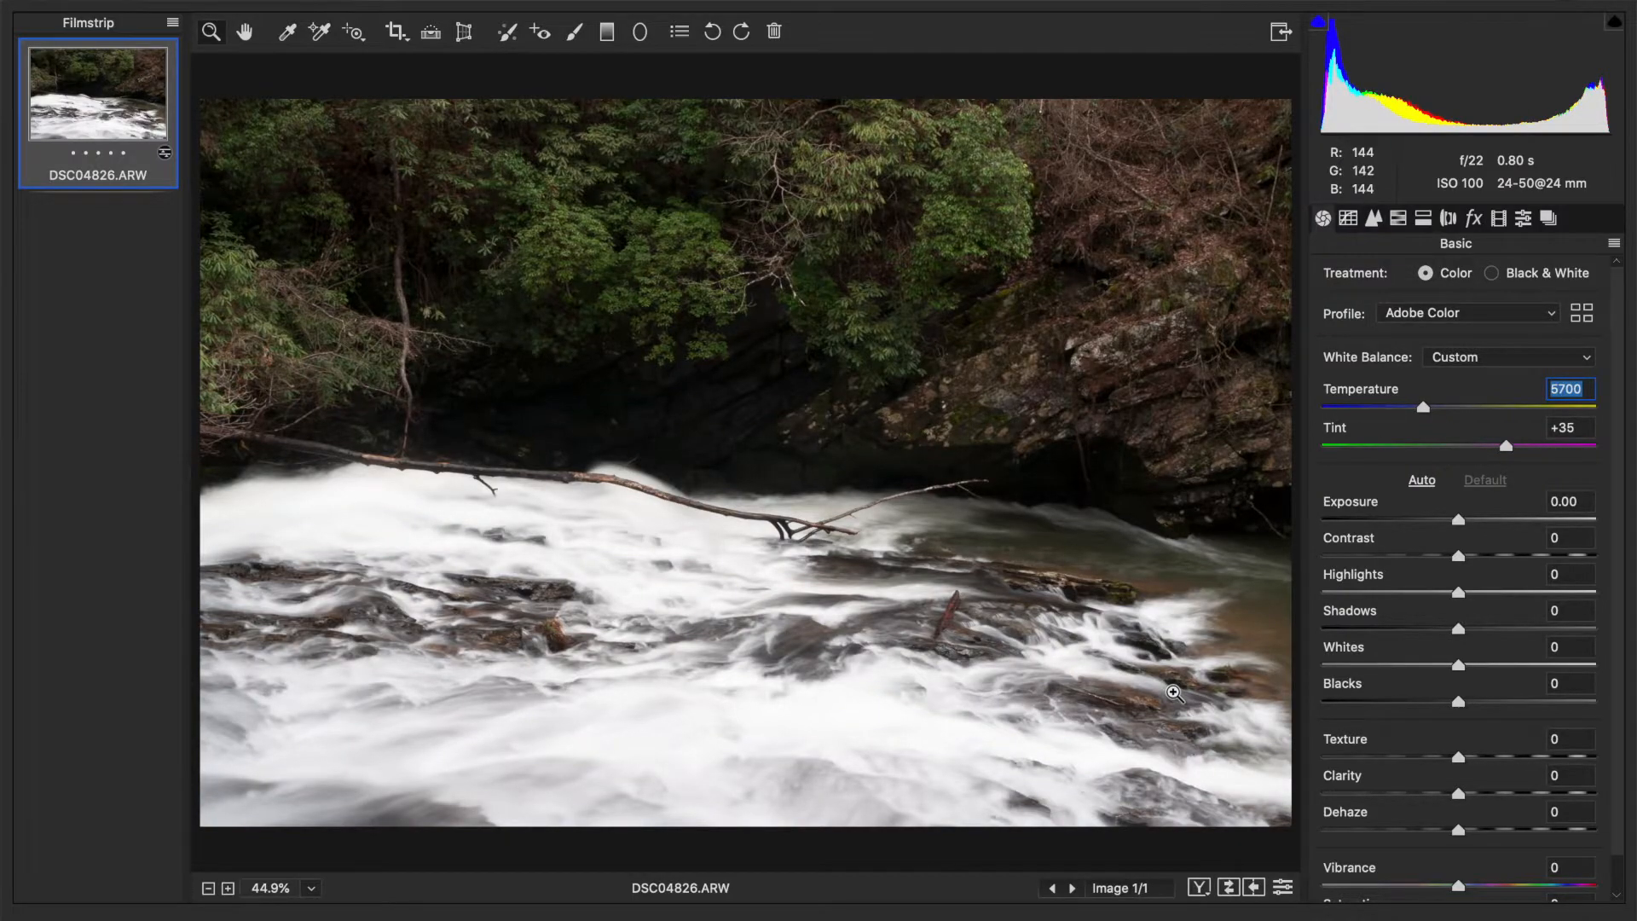
scroll(1561, 653, down, 1)
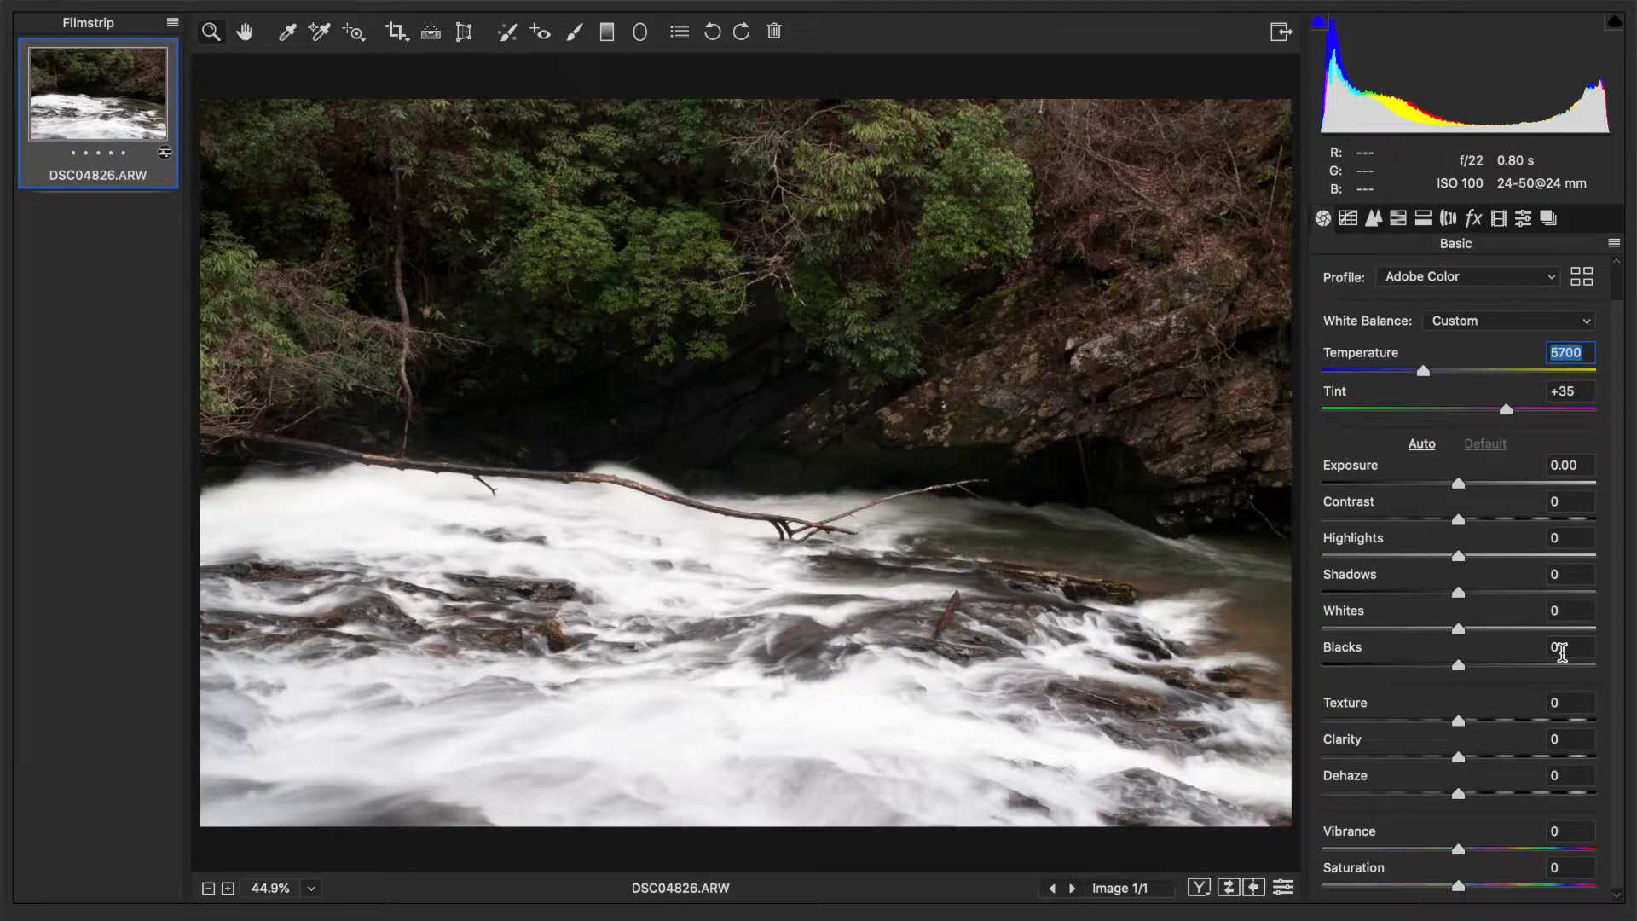
drag(1472, 521, 1477, 520)
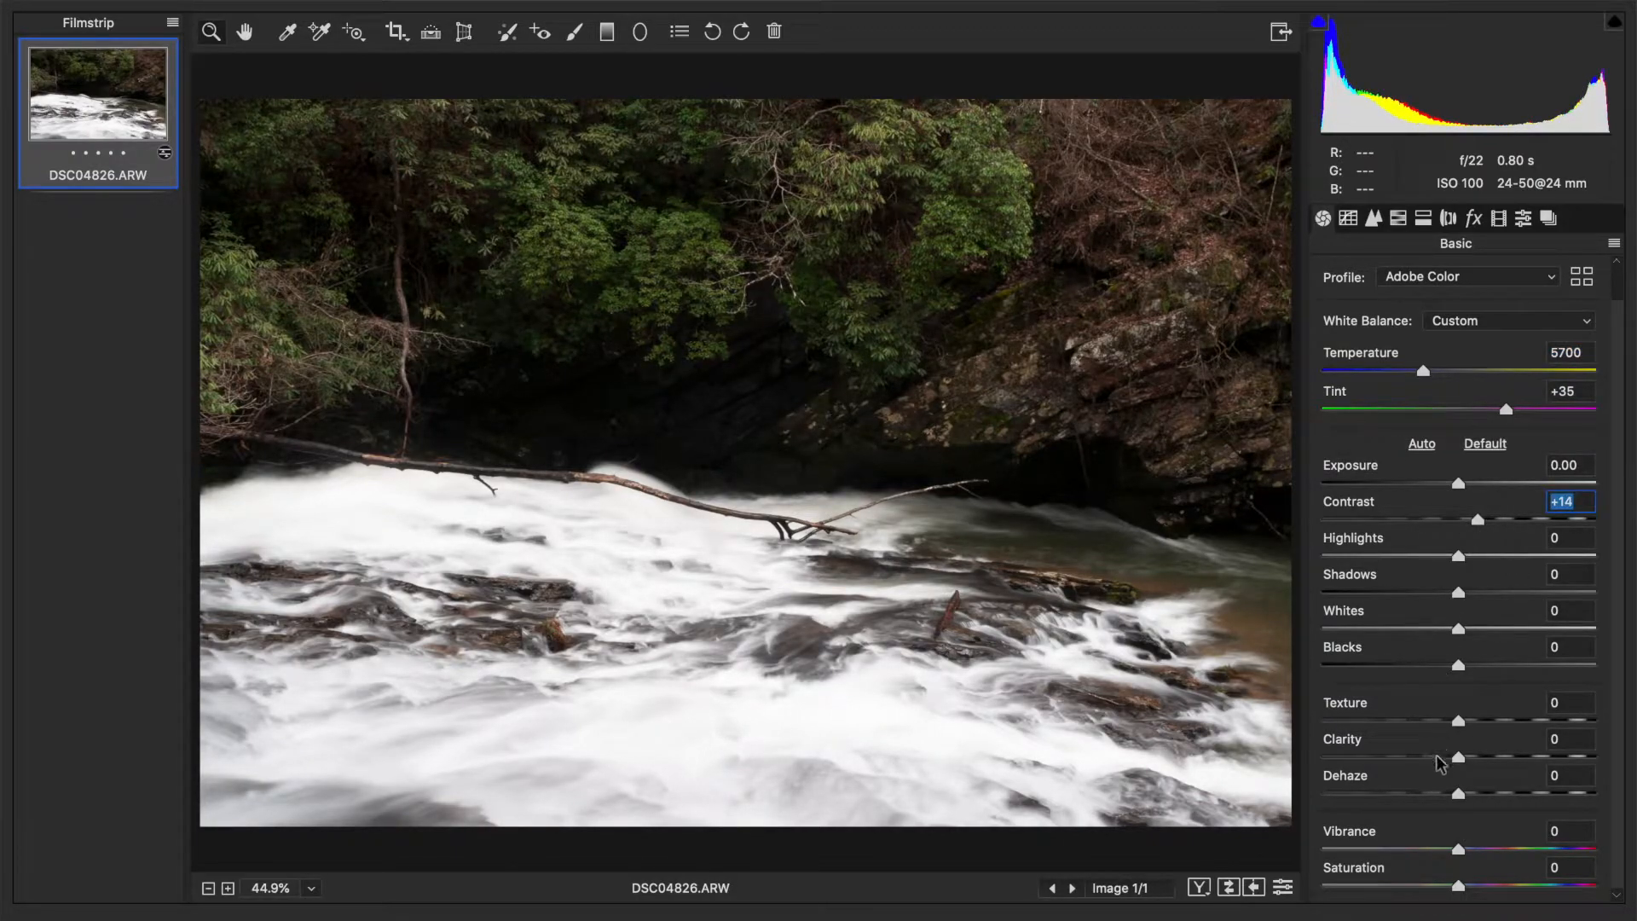
Step: Set the photo's clarity to +12 and its vibrance to +38
click(1476, 759)
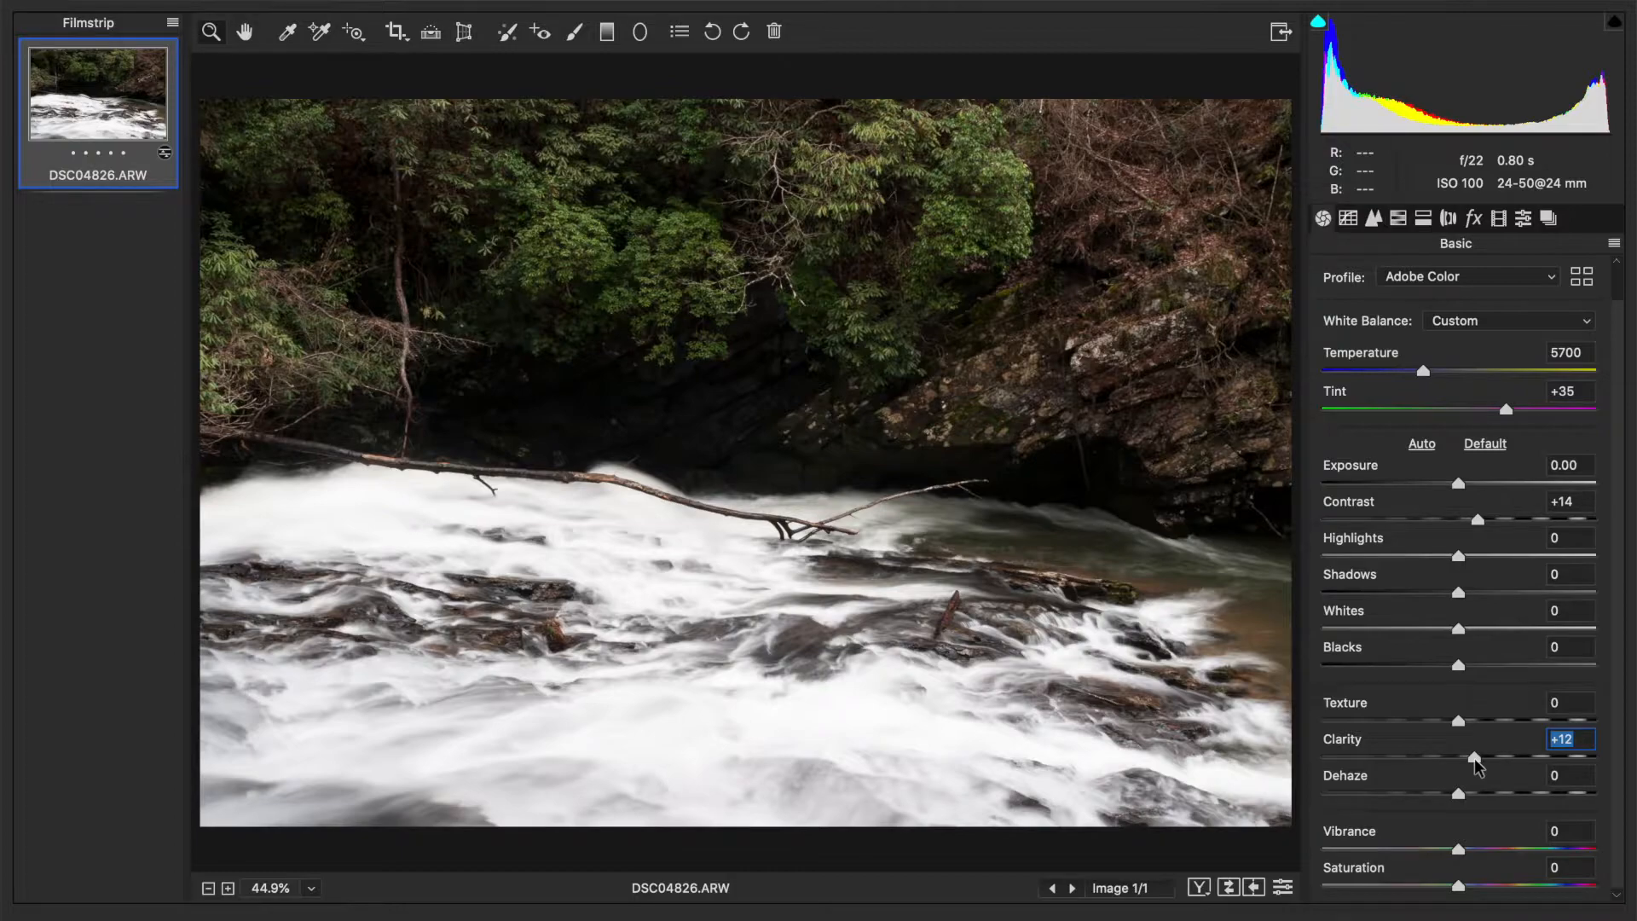
scroll(1468, 808, down, 1)
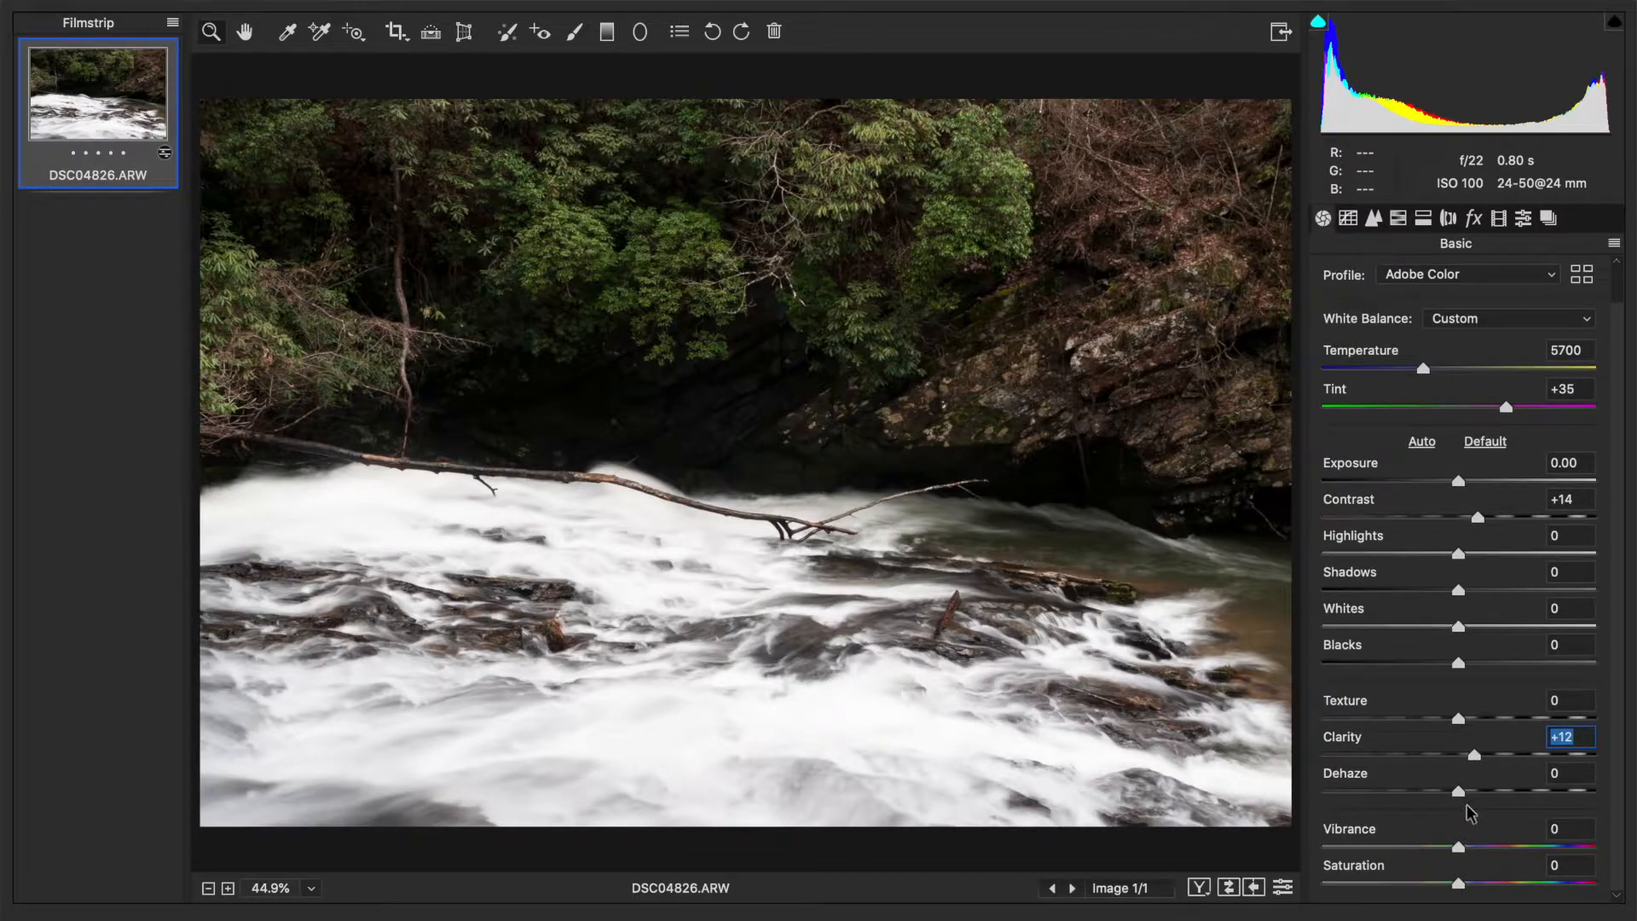
click(1502, 848)
drag(1502, 848, 1509, 847)
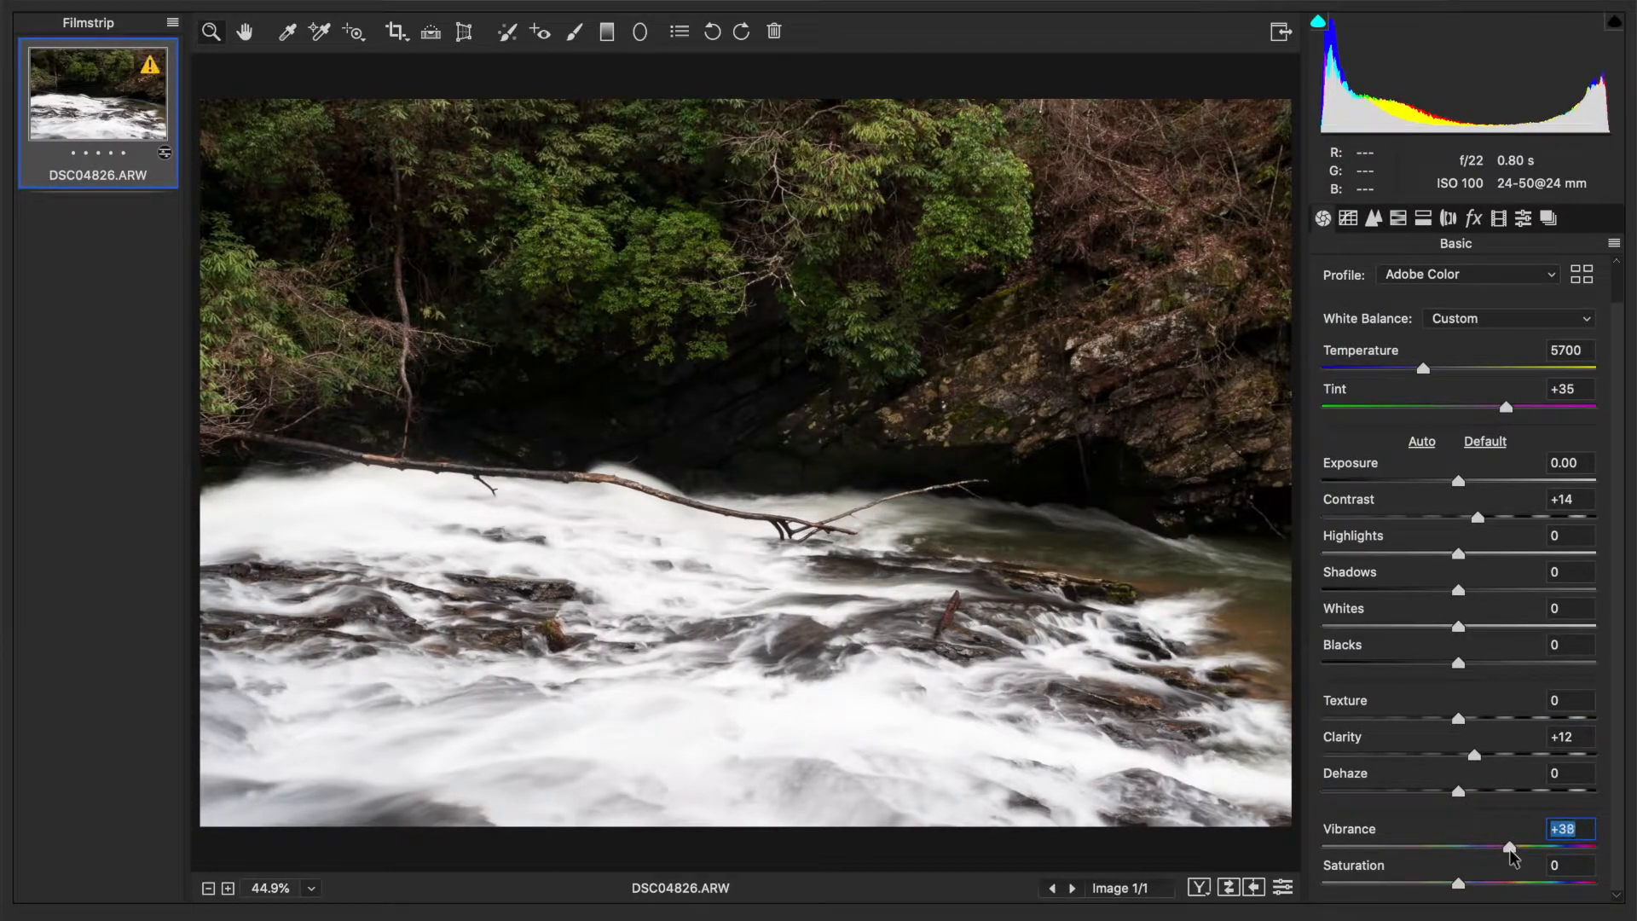
Step: In the HSL adjustments, set the greens' saturation to +42 and the greens' hue to +3
click(1398, 219)
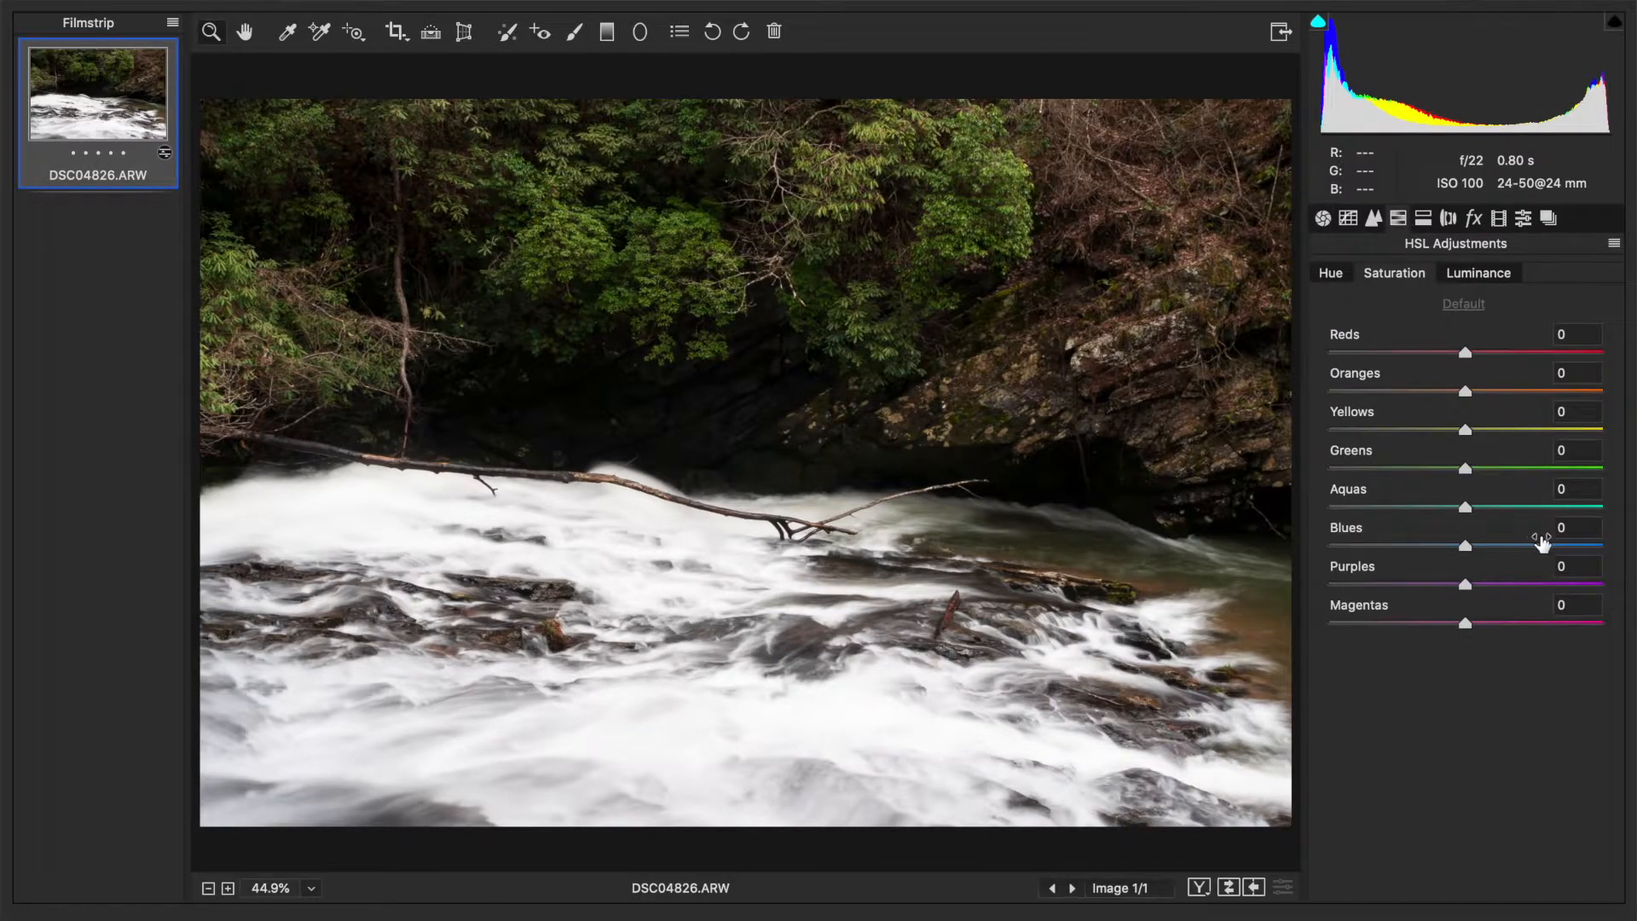
click(1516, 470)
drag(1518, 473, 1523, 474)
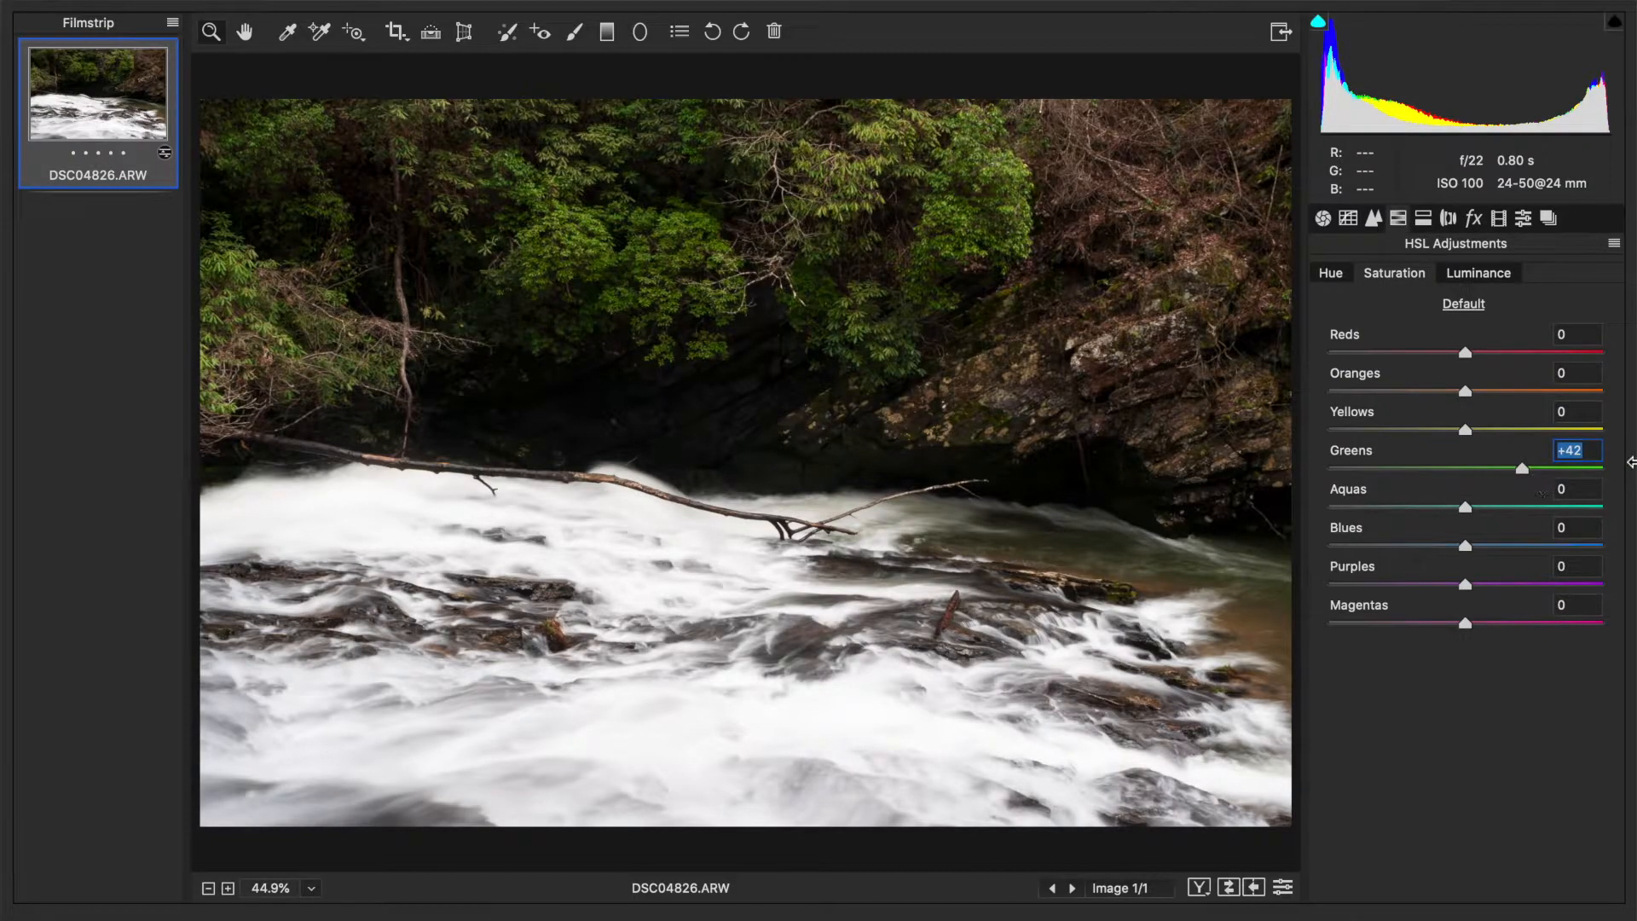
click(1332, 270)
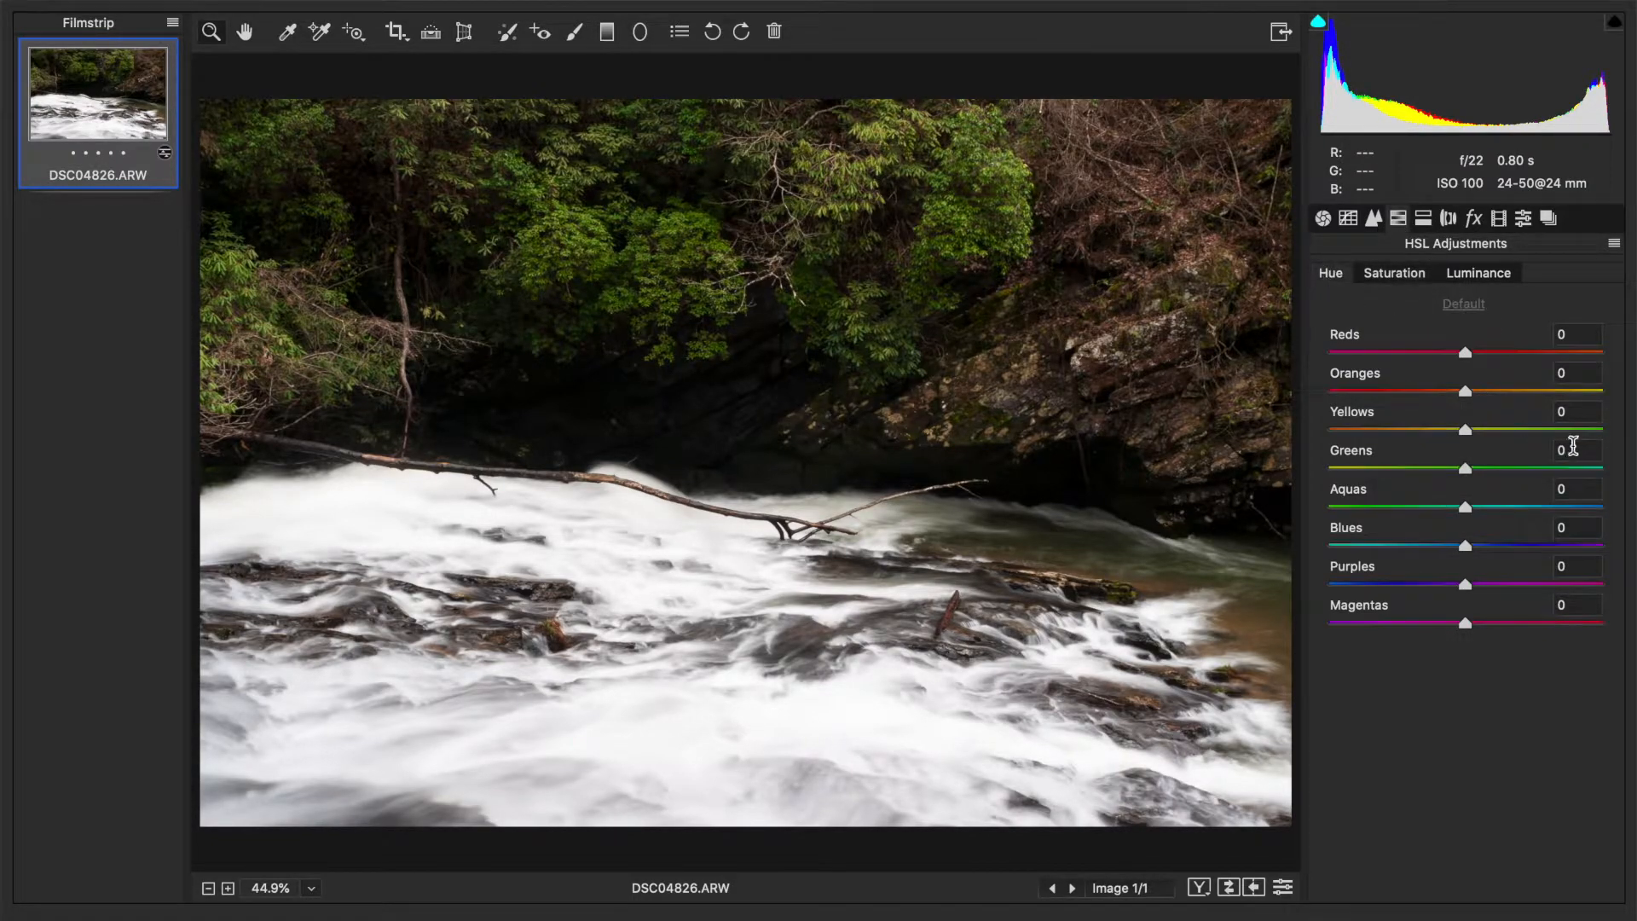
drag(1472, 469, 1477, 473)
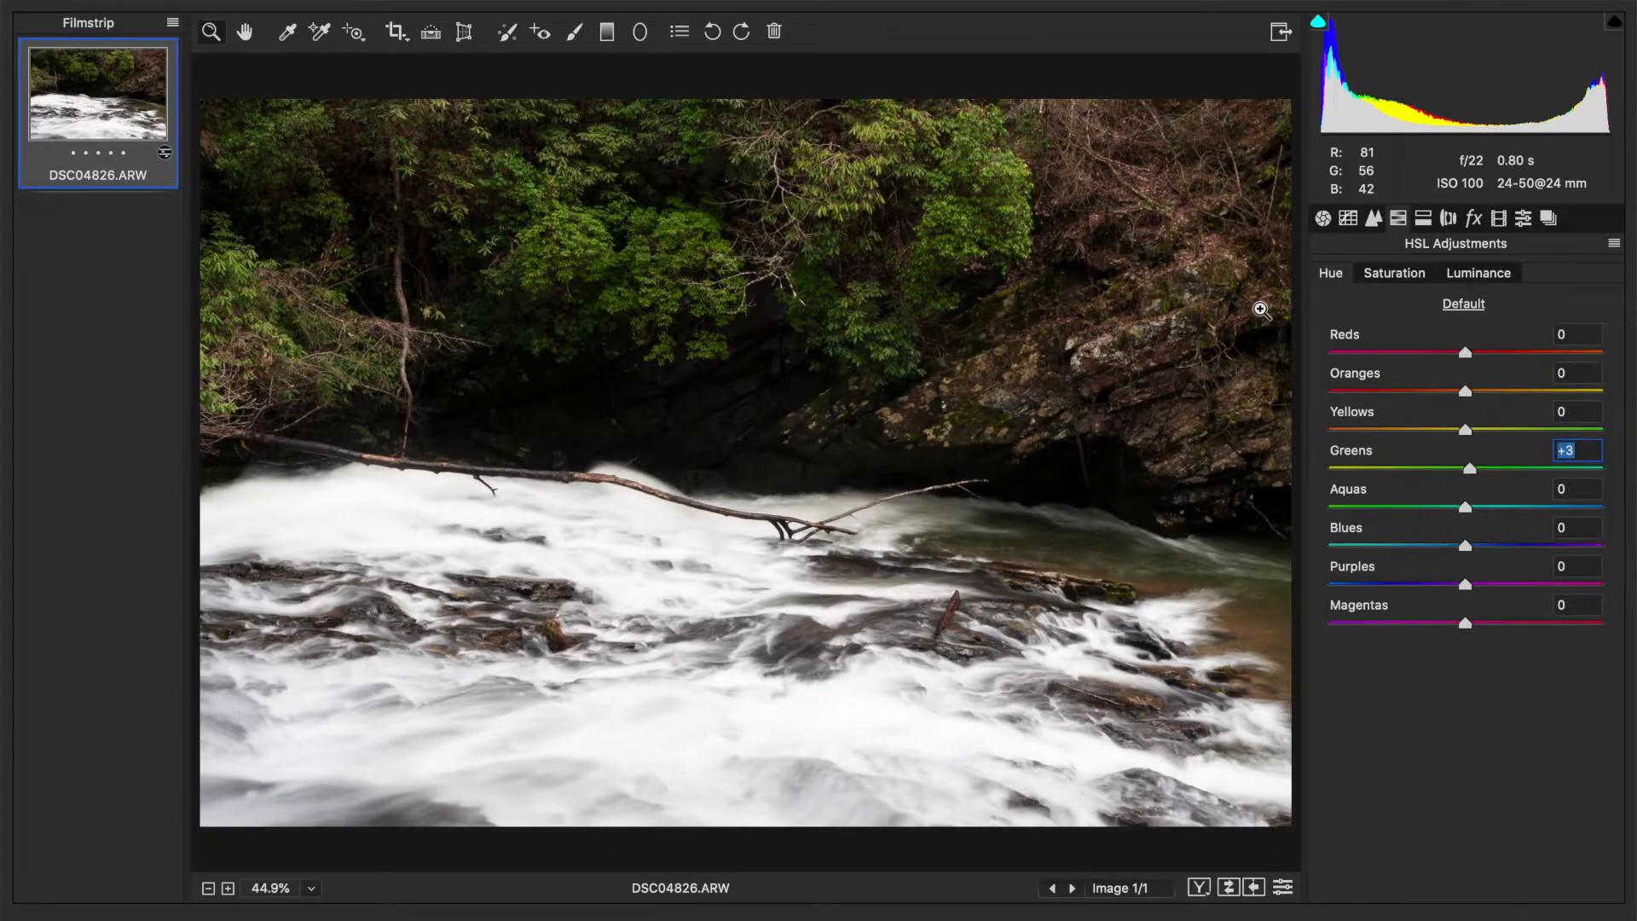
Step: Convert the photo to black and white with the Adobe Monochrome profile
click(1324, 219)
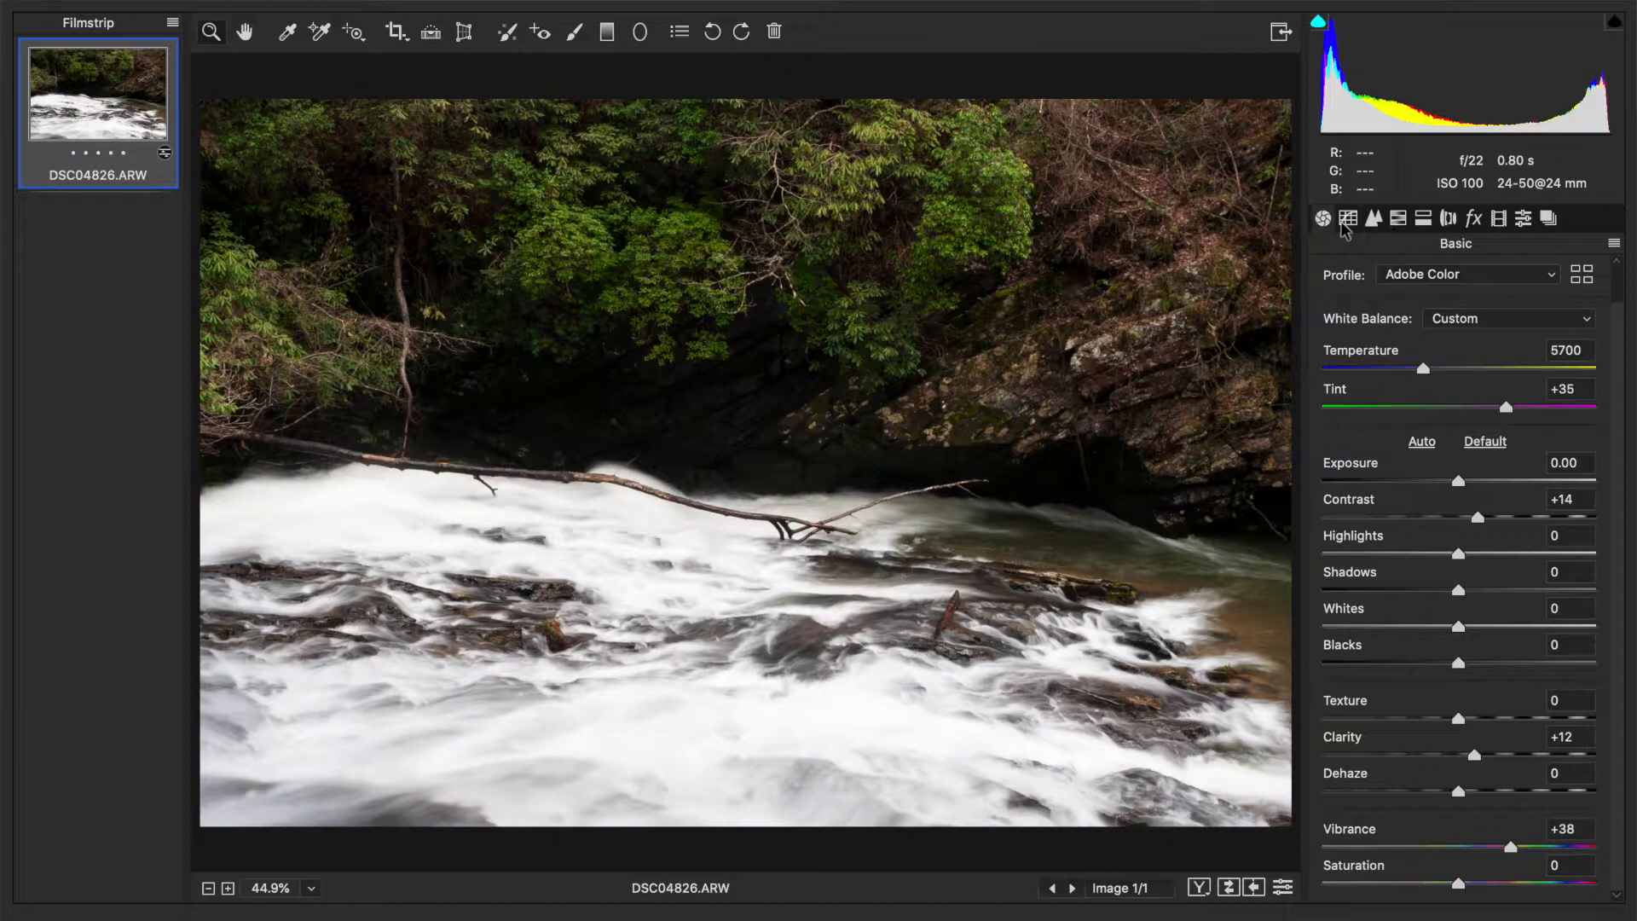
click(1498, 278)
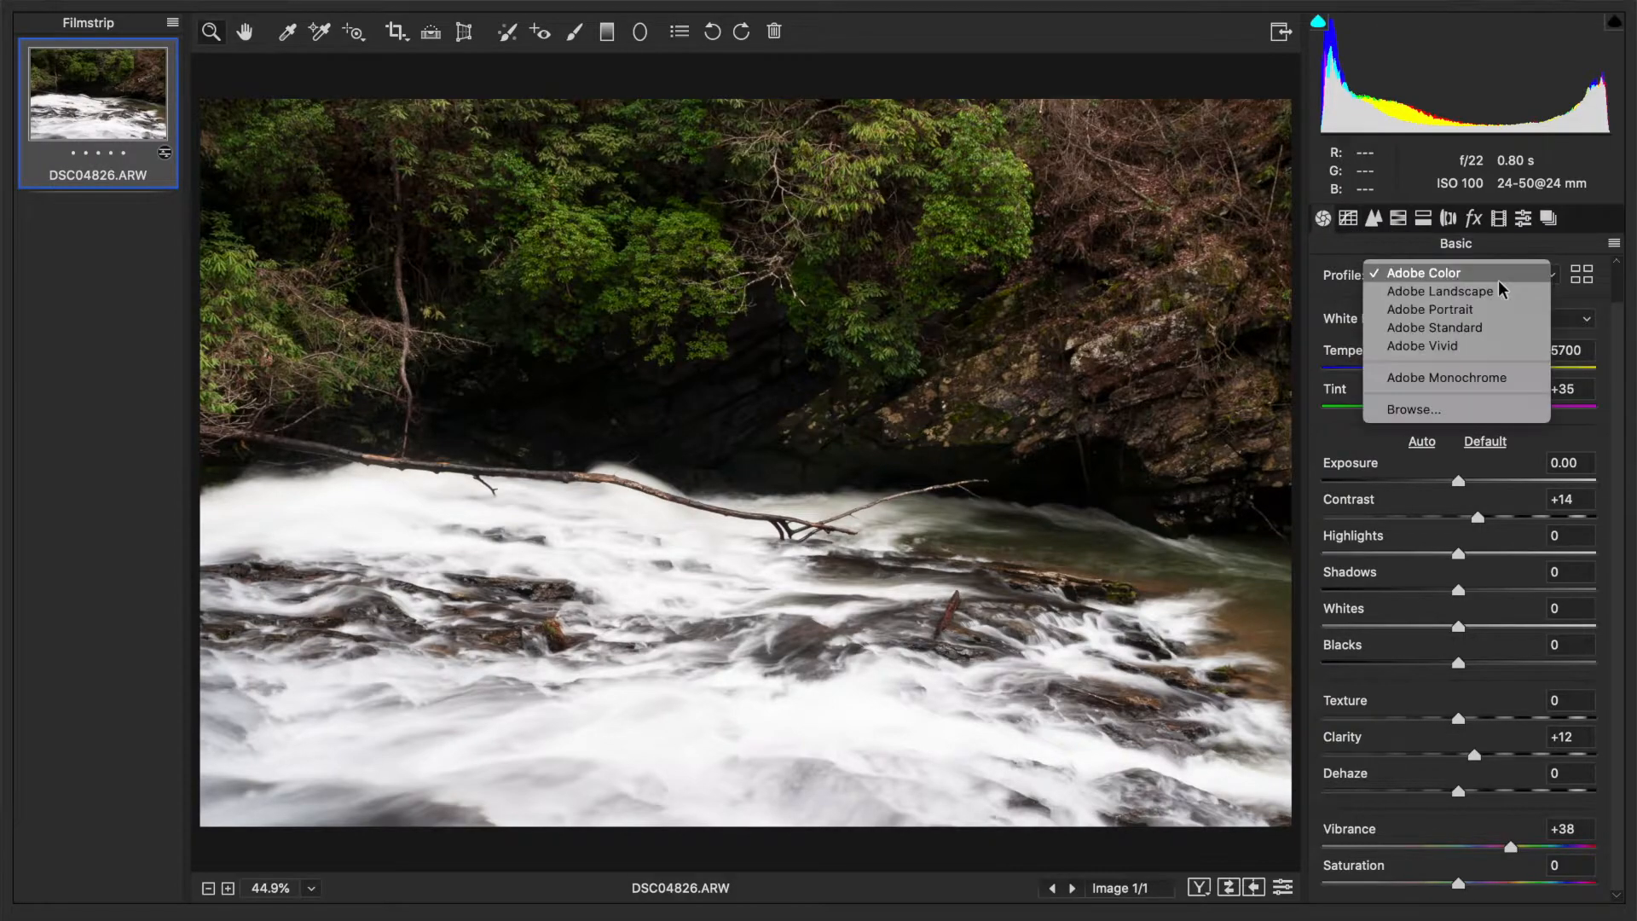
click(1478, 380)
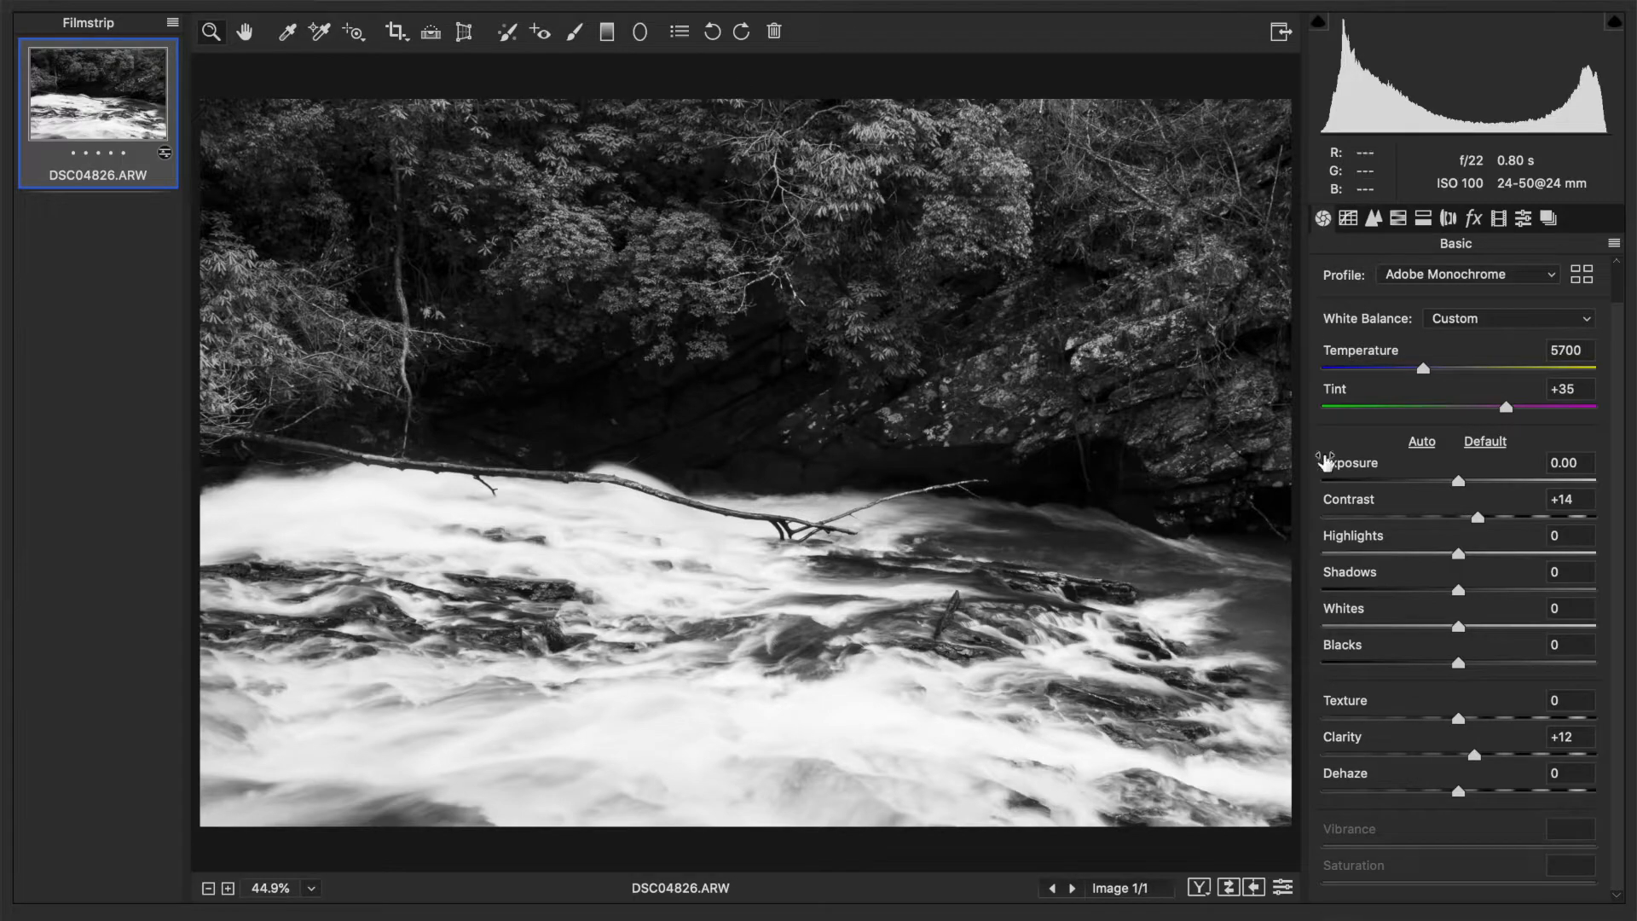
Step: Add a dark post-crop vignette with an amount of -33 and a midpoint of 53
click(1475, 220)
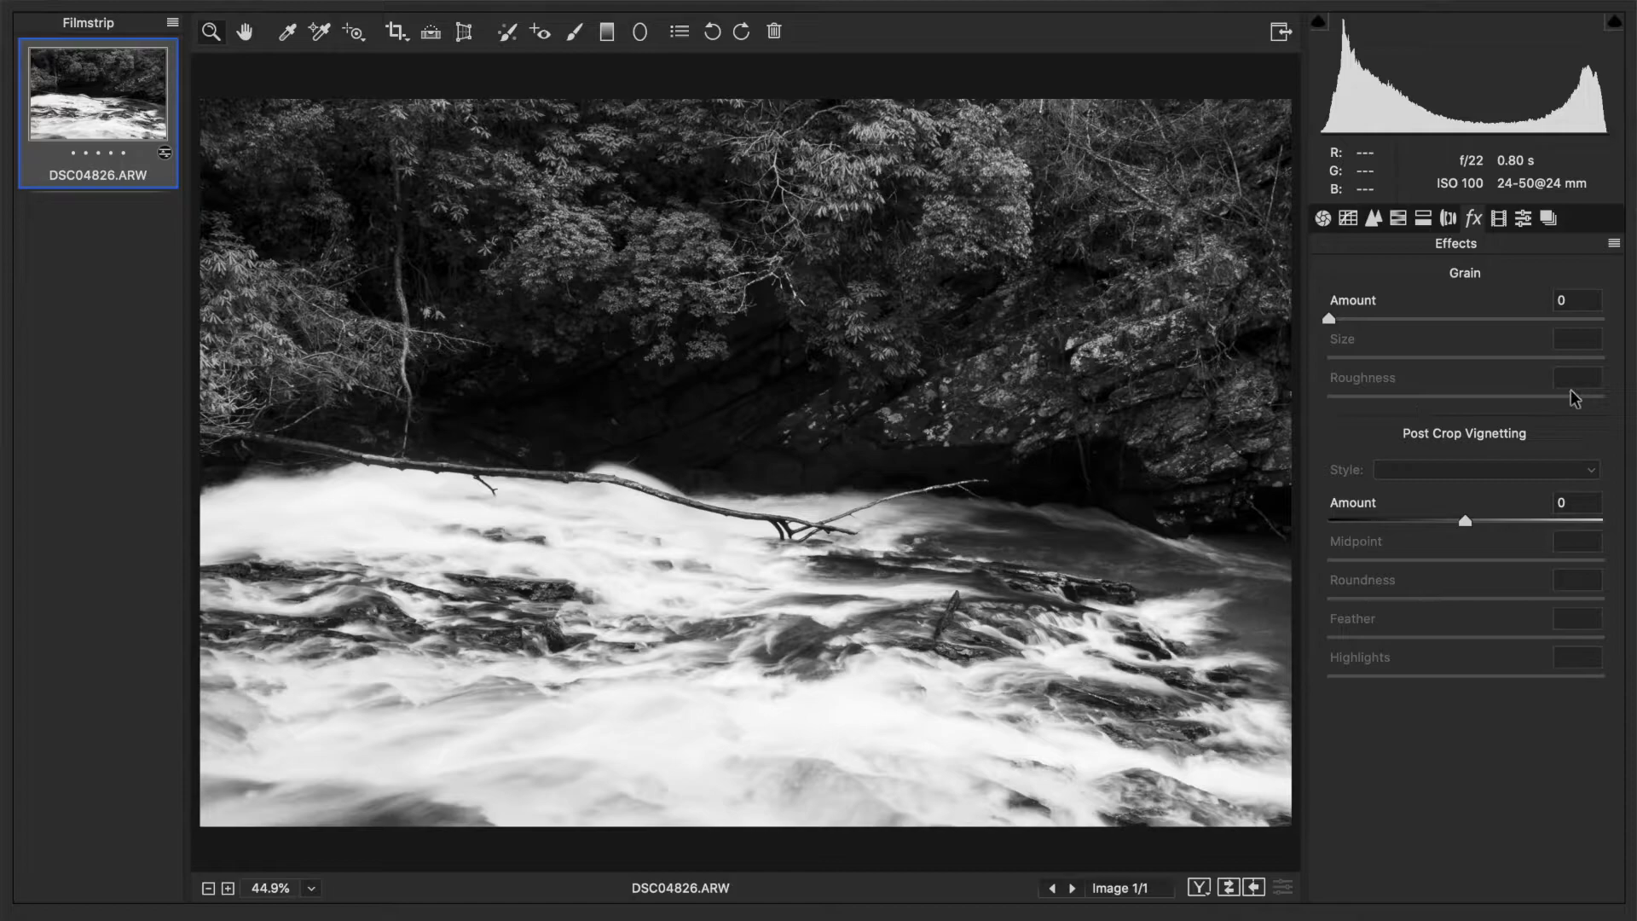
drag(1455, 520, 1426, 529)
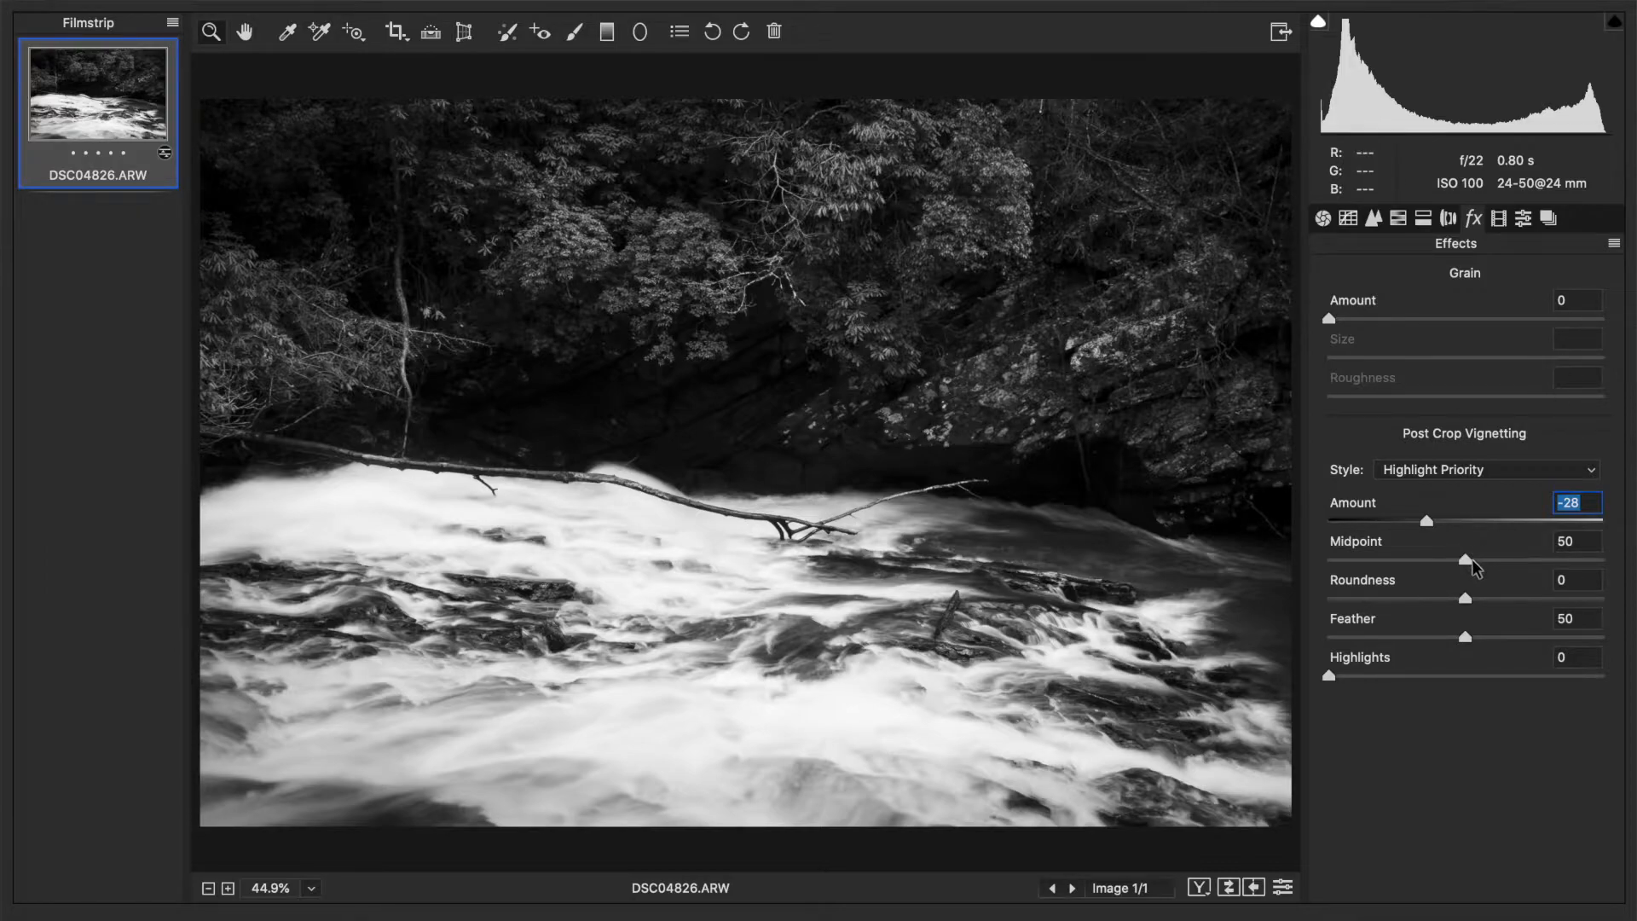
drag(1466, 560, 1469, 560)
key(Tab)
drag(1425, 521, 1419, 524)
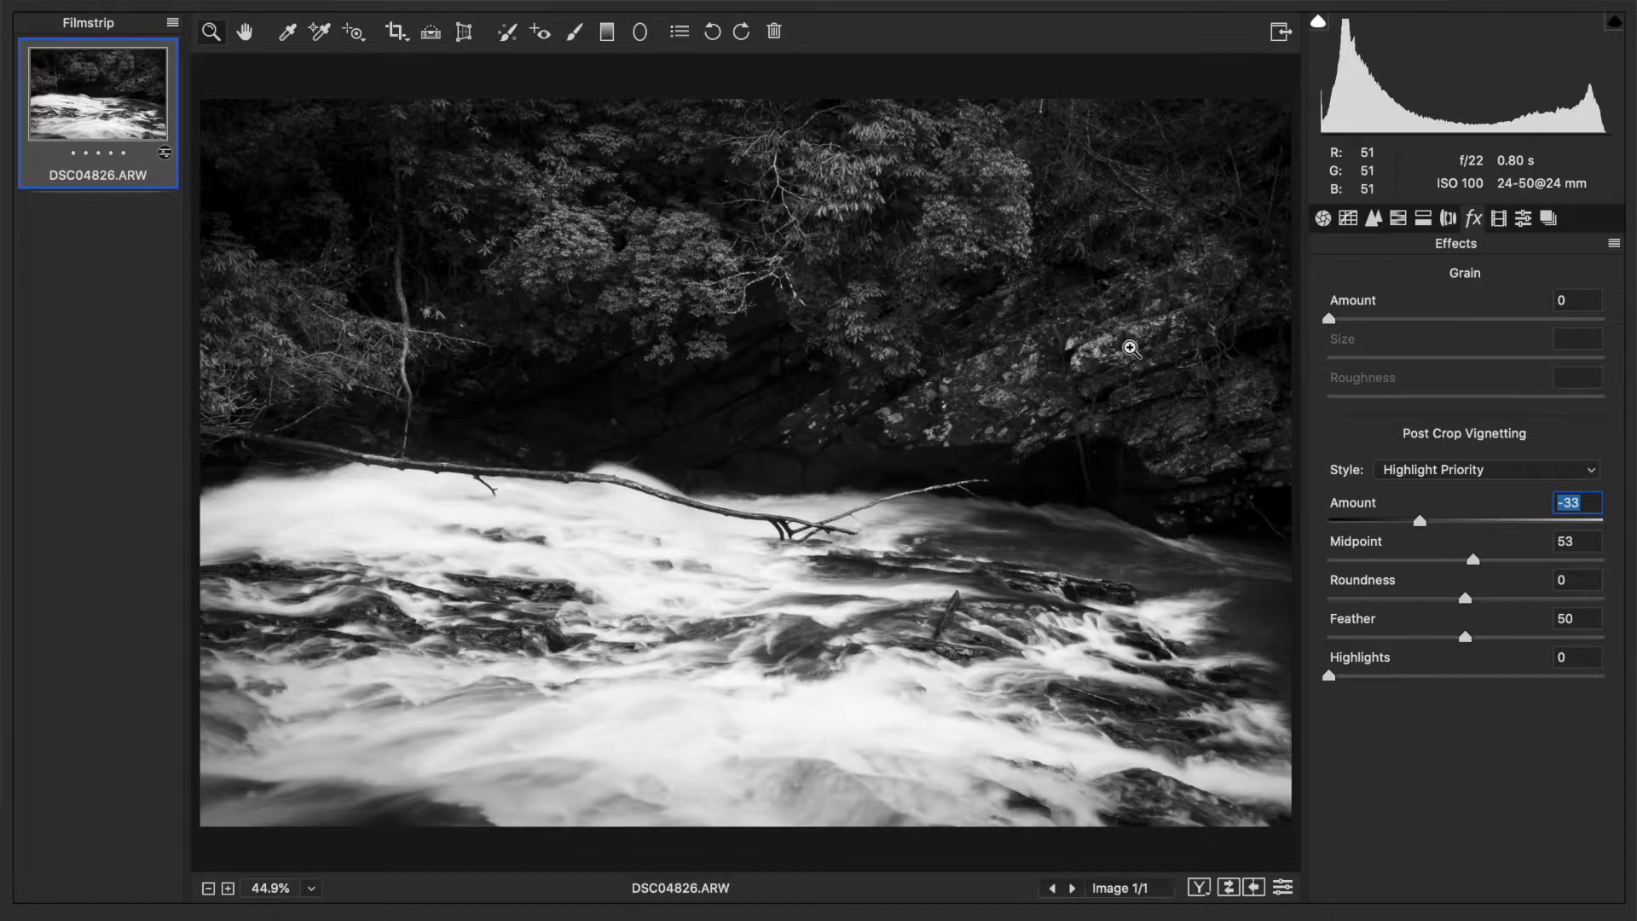
Step: Adjust the basic tone settings to contrast +23, clarity +26 and highlights -9
click(1322, 218)
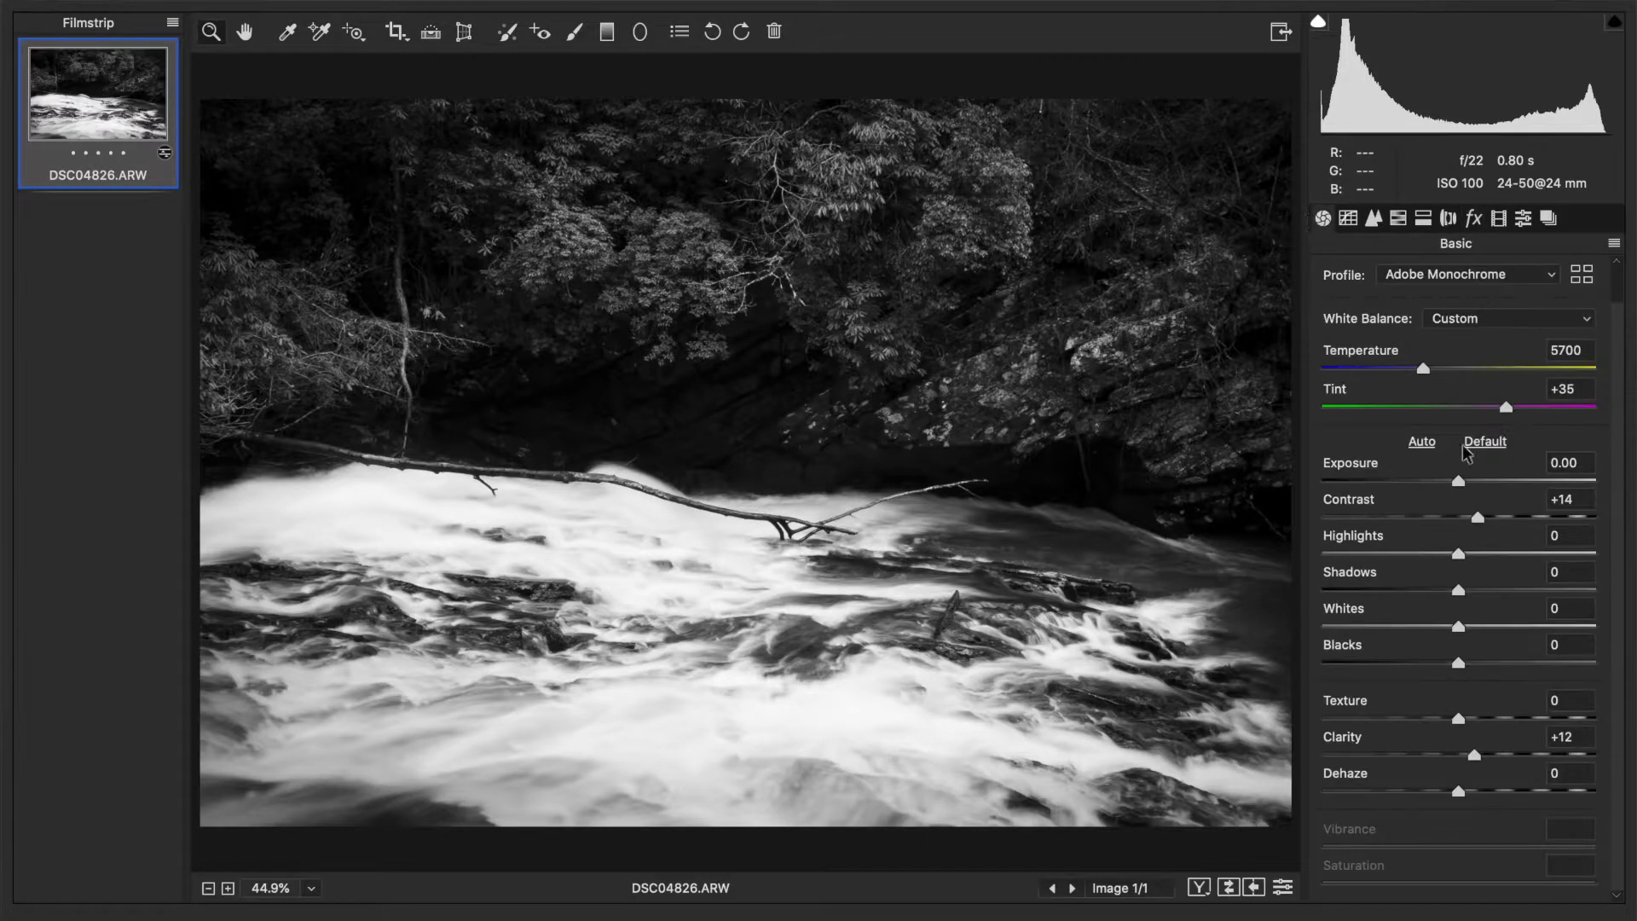
click(1491, 517)
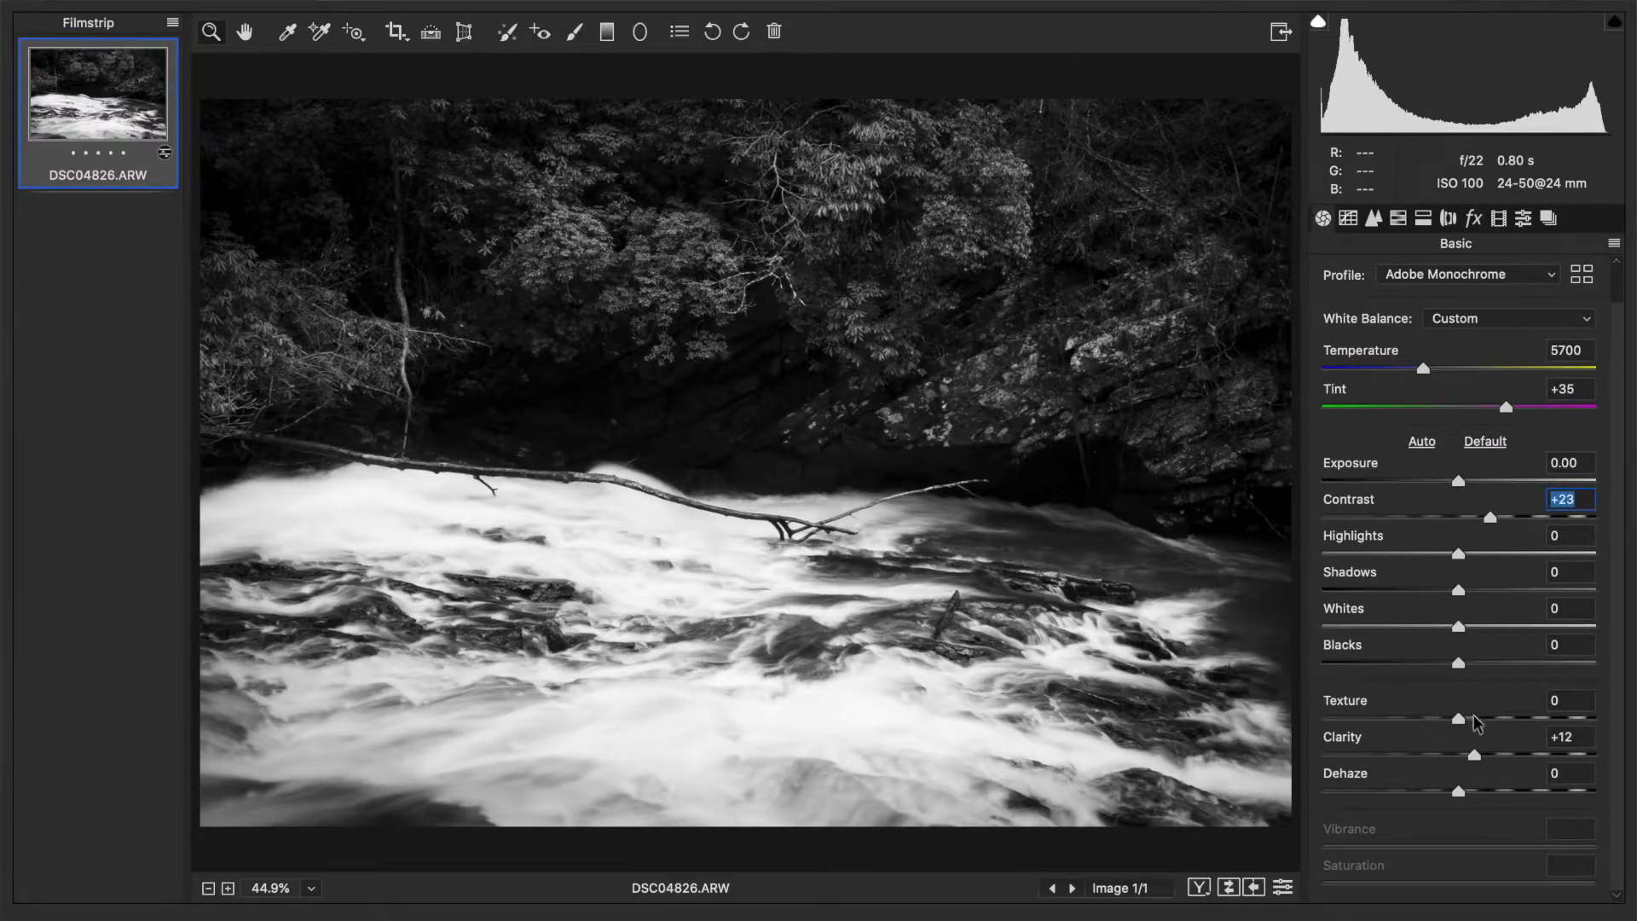
drag(1484, 755, 1495, 756)
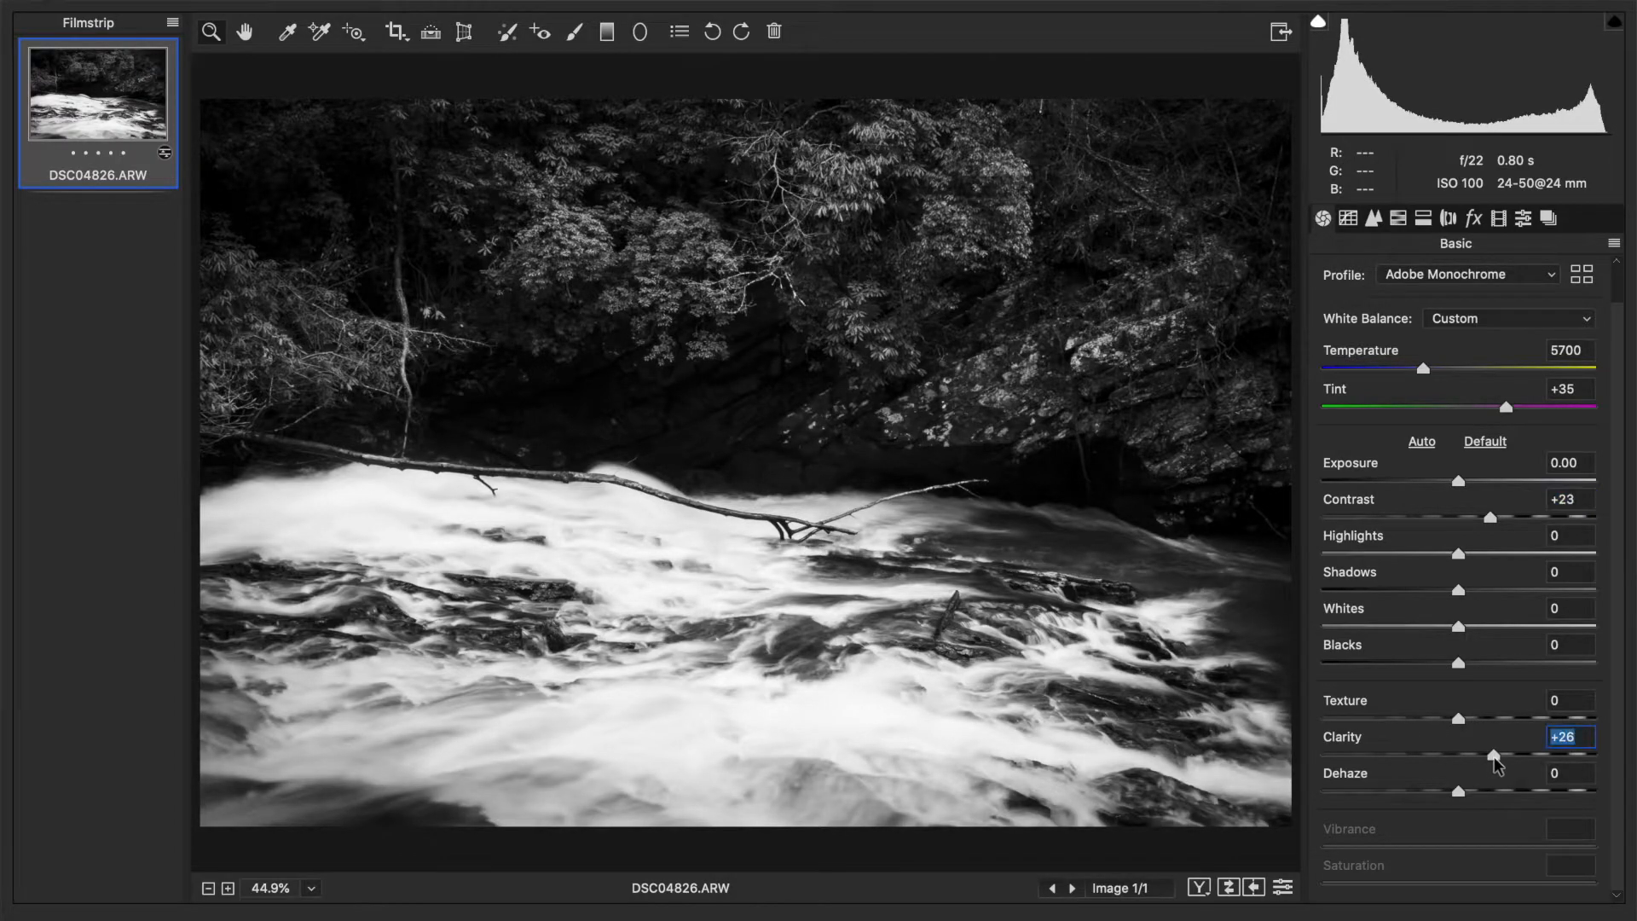
click(1447, 554)
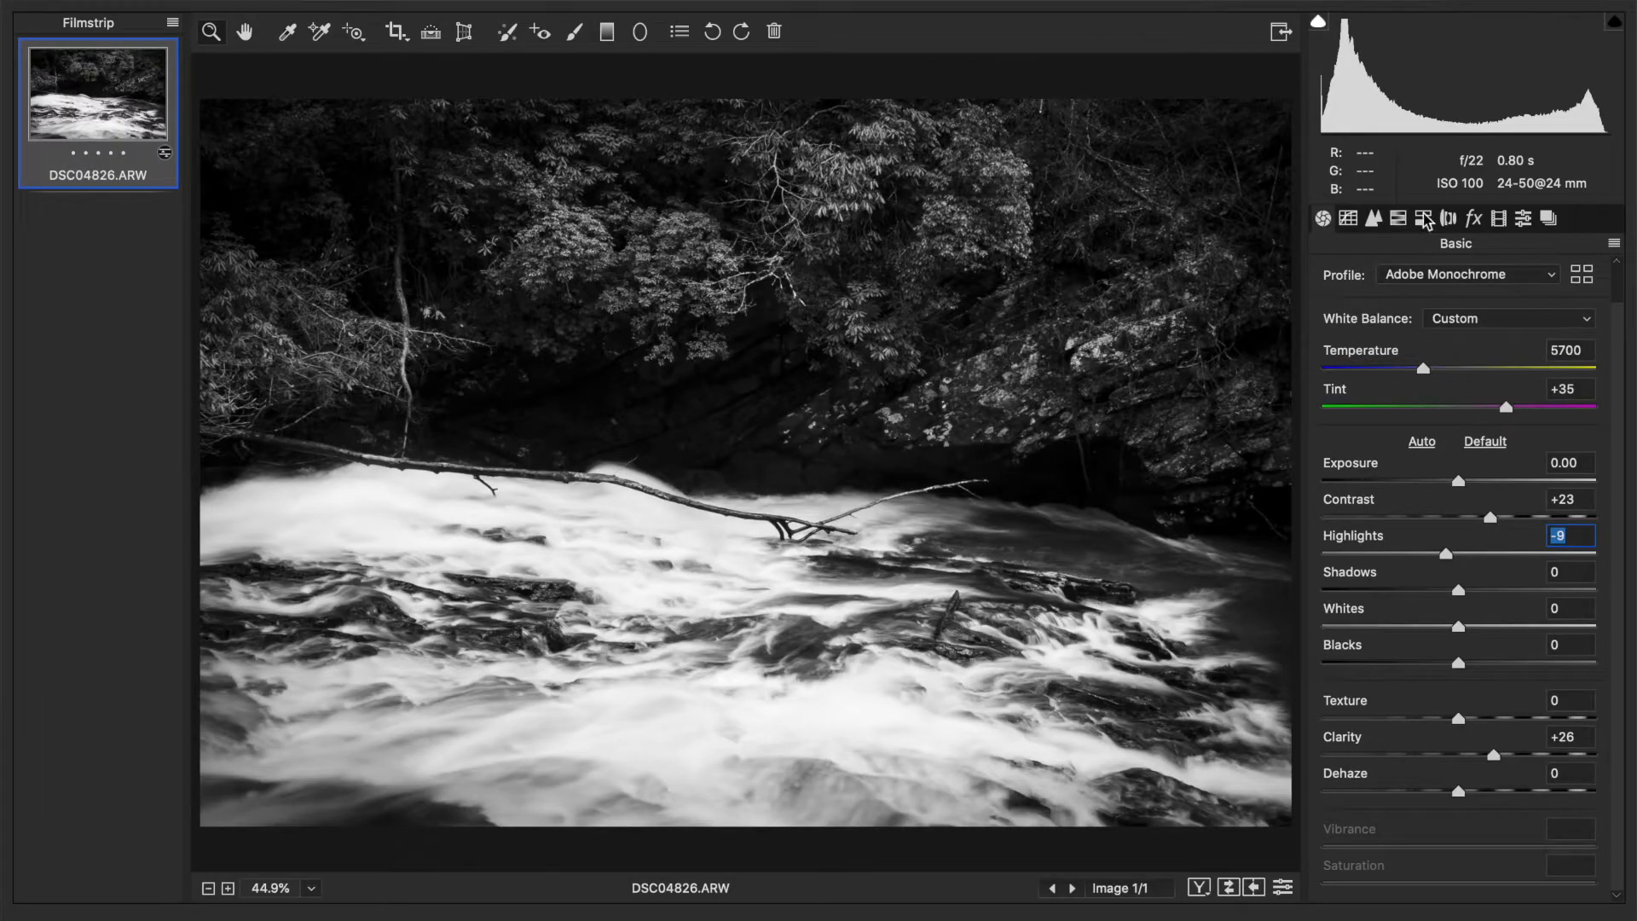
Step: Apply split toning with hue 26 for highlights and shadows, using saturation 10 for highlights and 6 for shadows
click(1423, 218)
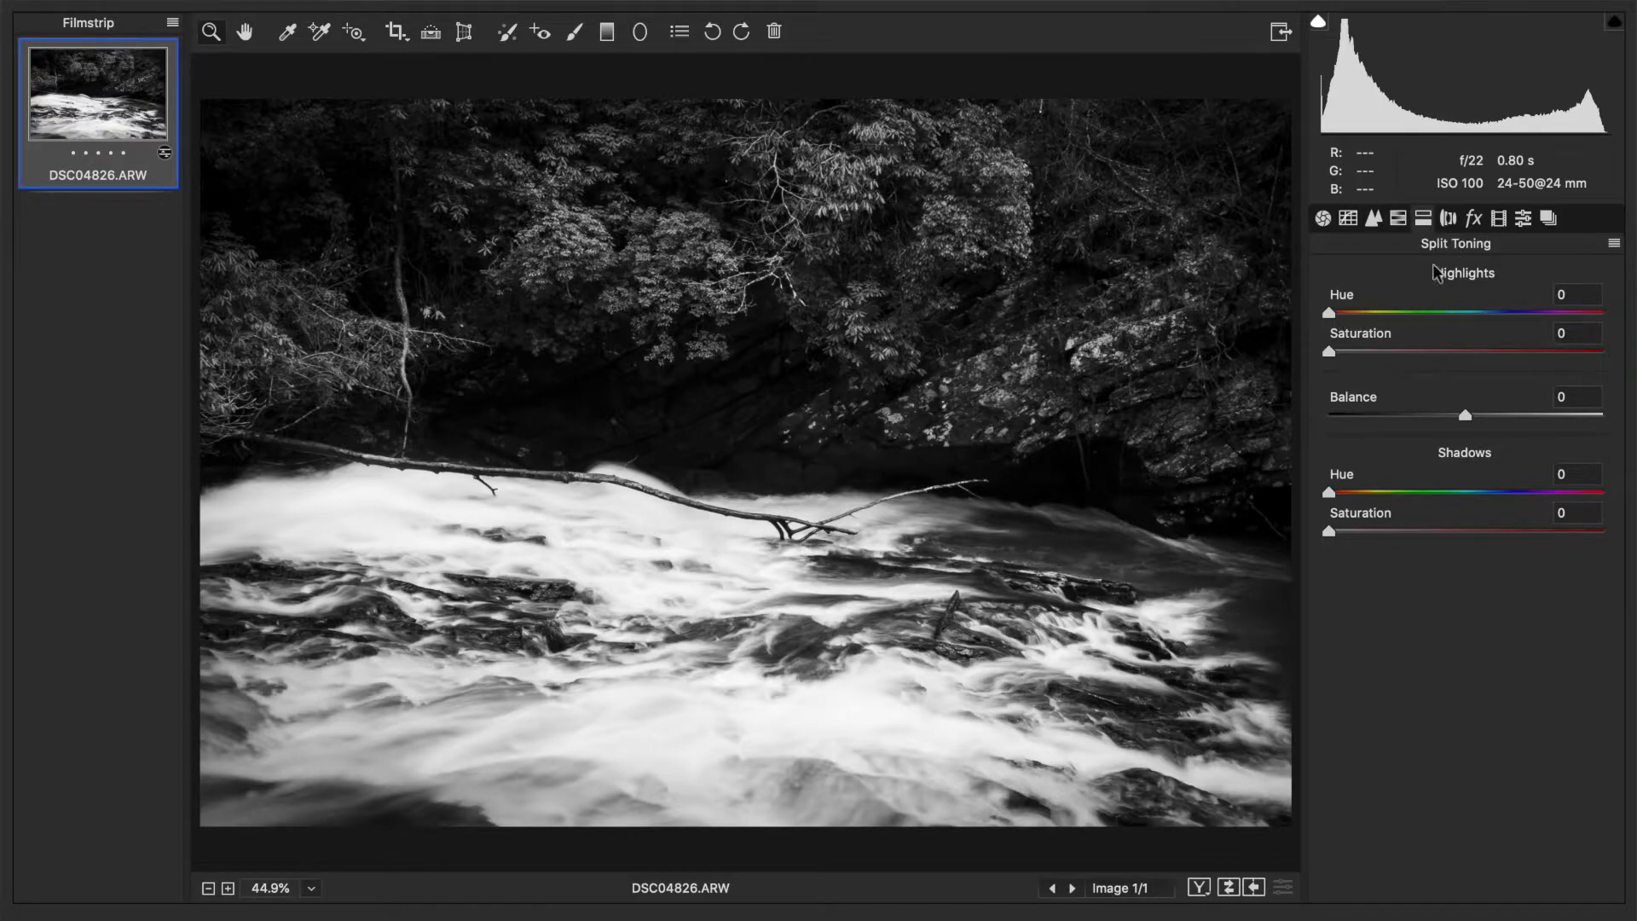
drag(1332, 312, 1343, 314)
drag(1347, 317, 1348, 315)
drag(1332, 490, 1352, 502)
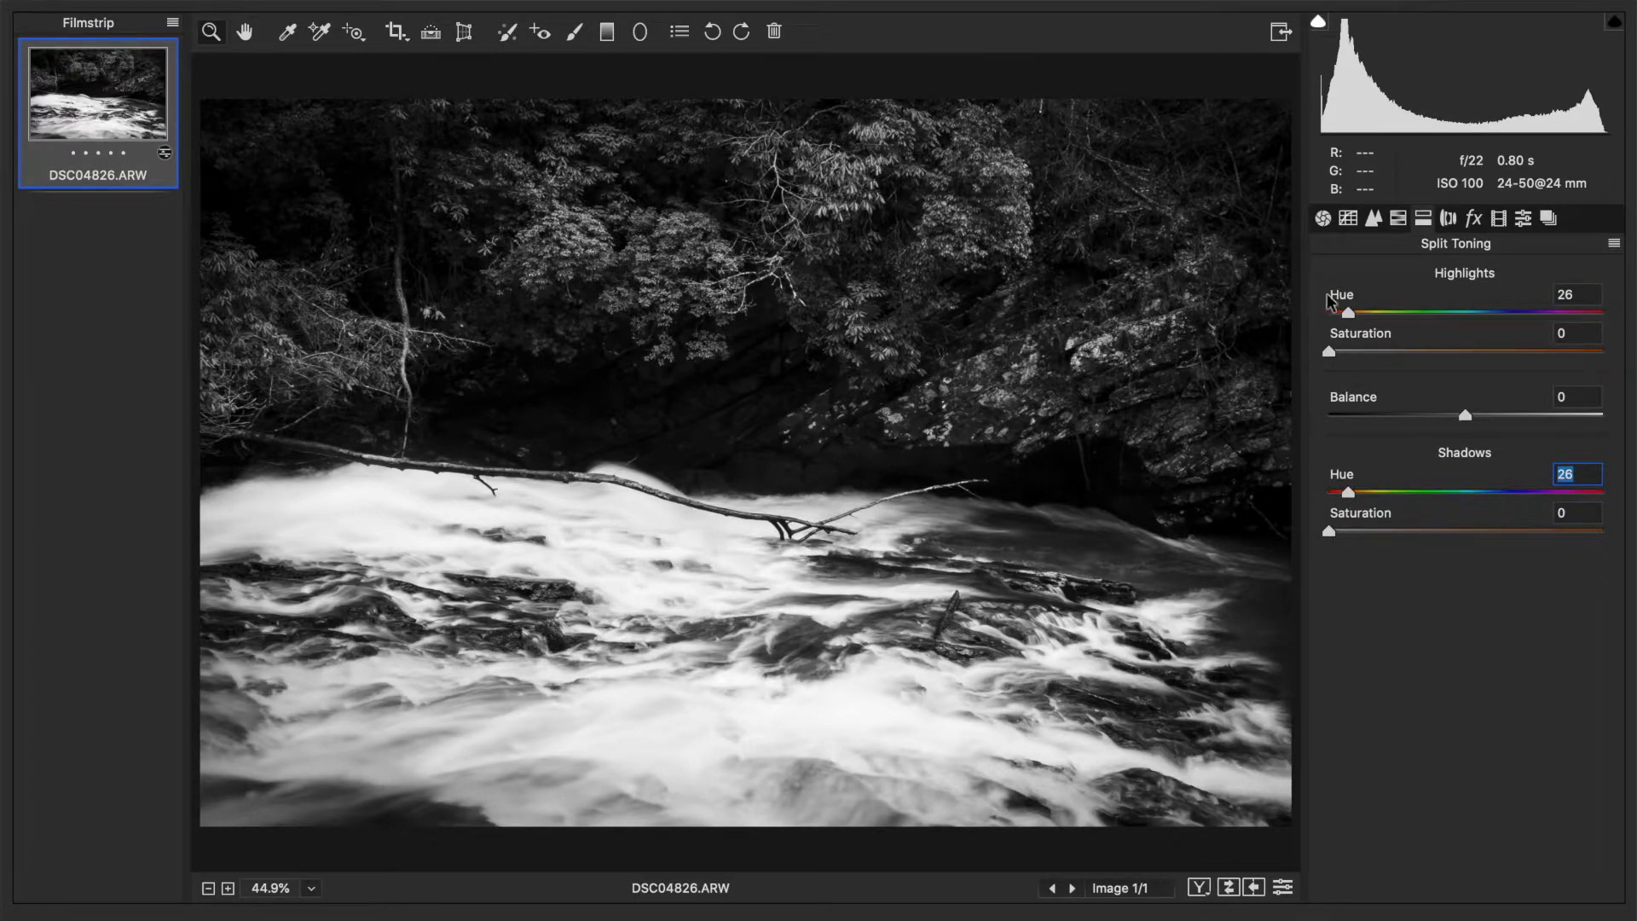
drag(1347, 357, 1357, 356)
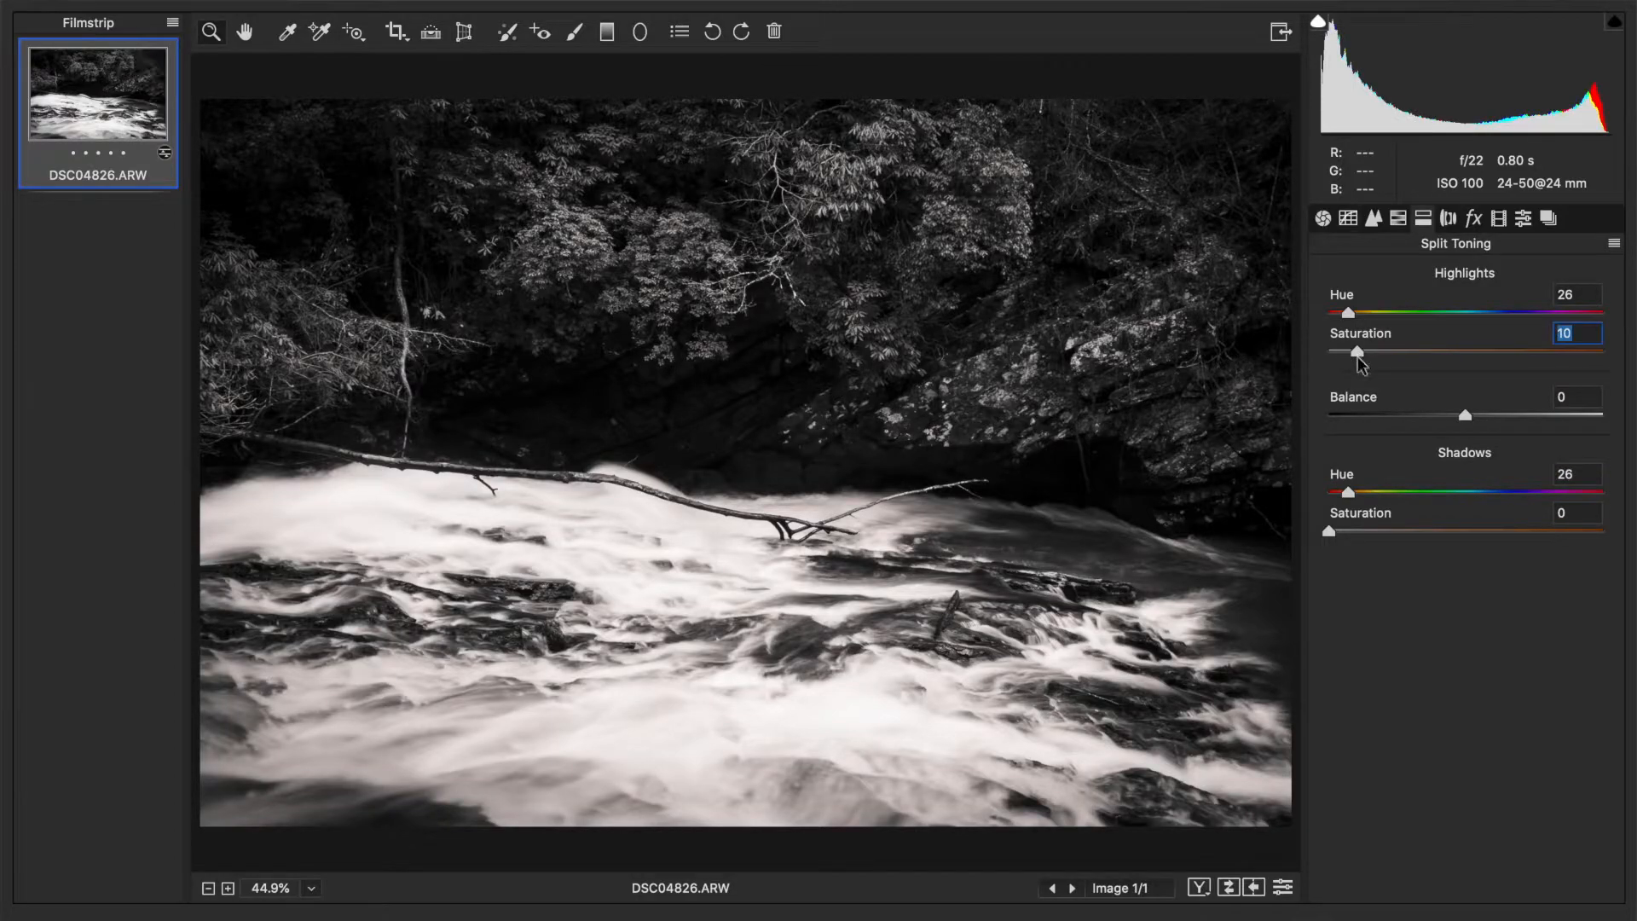
click(1351, 535)
drag(1352, 535, 1347, 535)
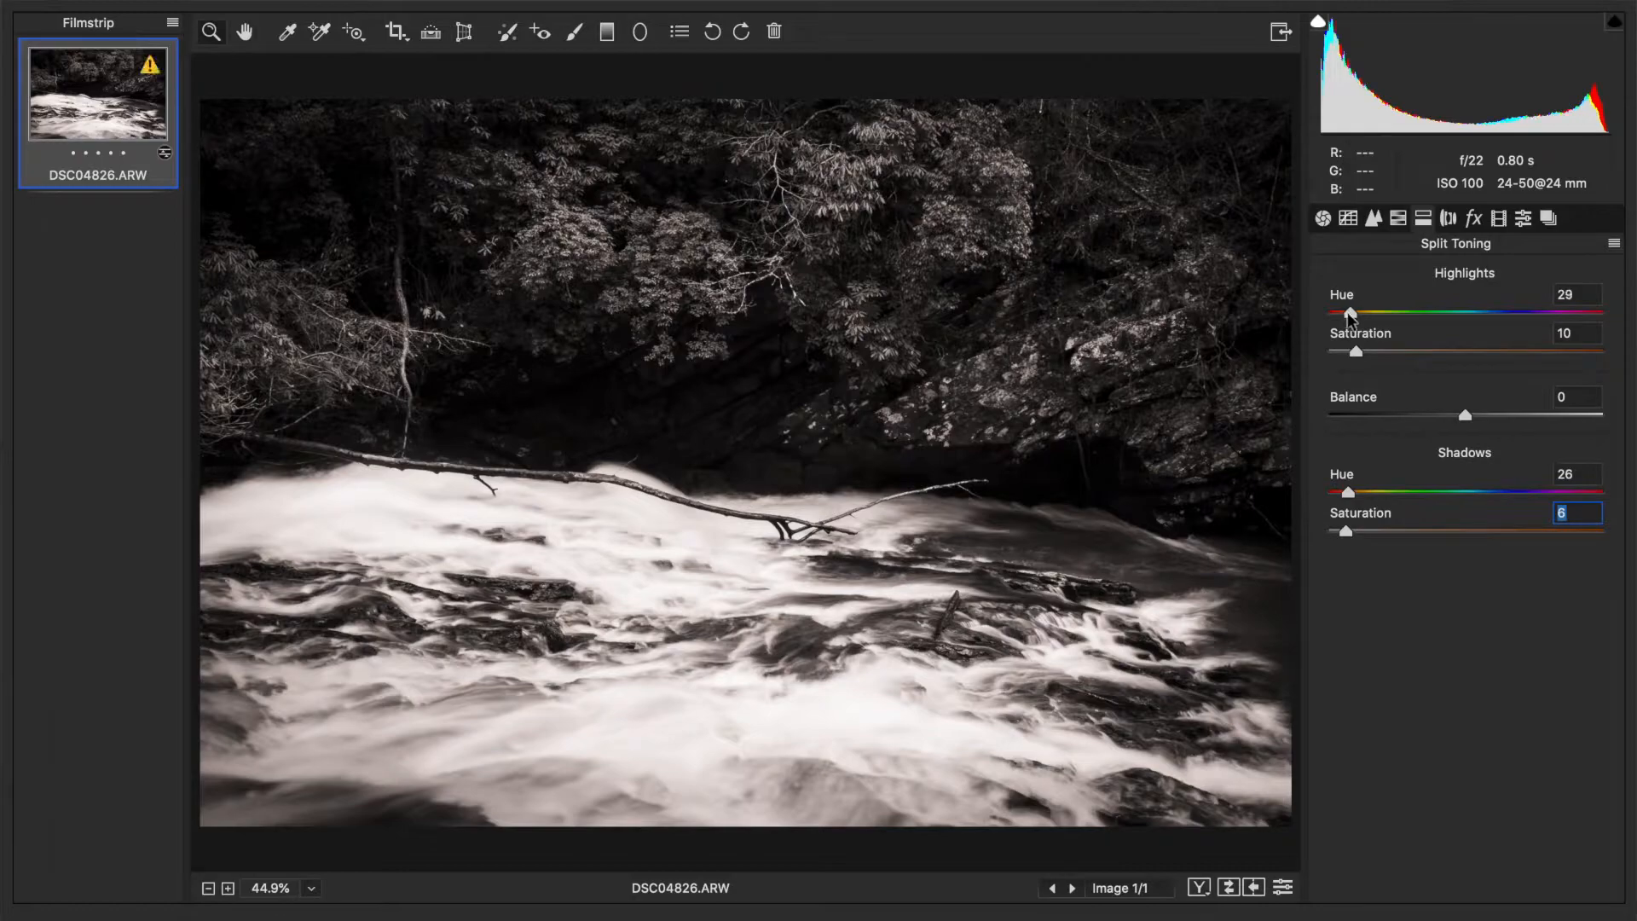
Step: Refine the split toning hues to 32 for the highlights and 27 for the shadows
drag(1348, 313, 1349, 314)
drag(1349, 313, 1351, 314)
drag(1351, 490, 1353, 493)
Step: Save a JPEG copy in the same location with "after" appended to the document name, and finish the raw edit
key(super+s)
double_click(807, 224)
text(after)
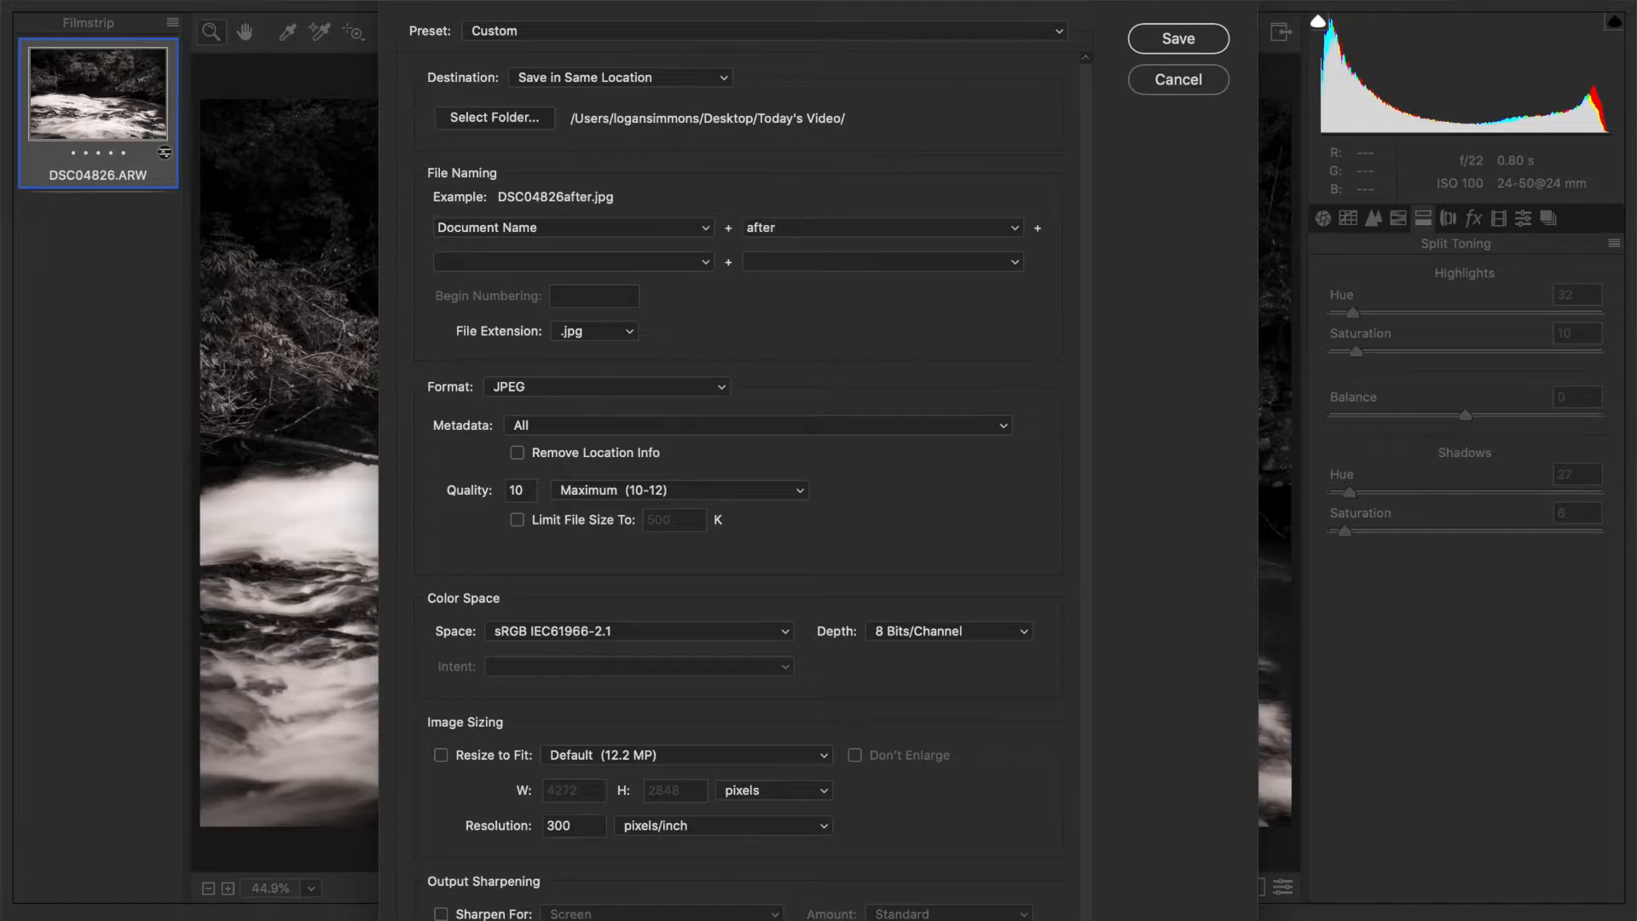
click(1190, 38)
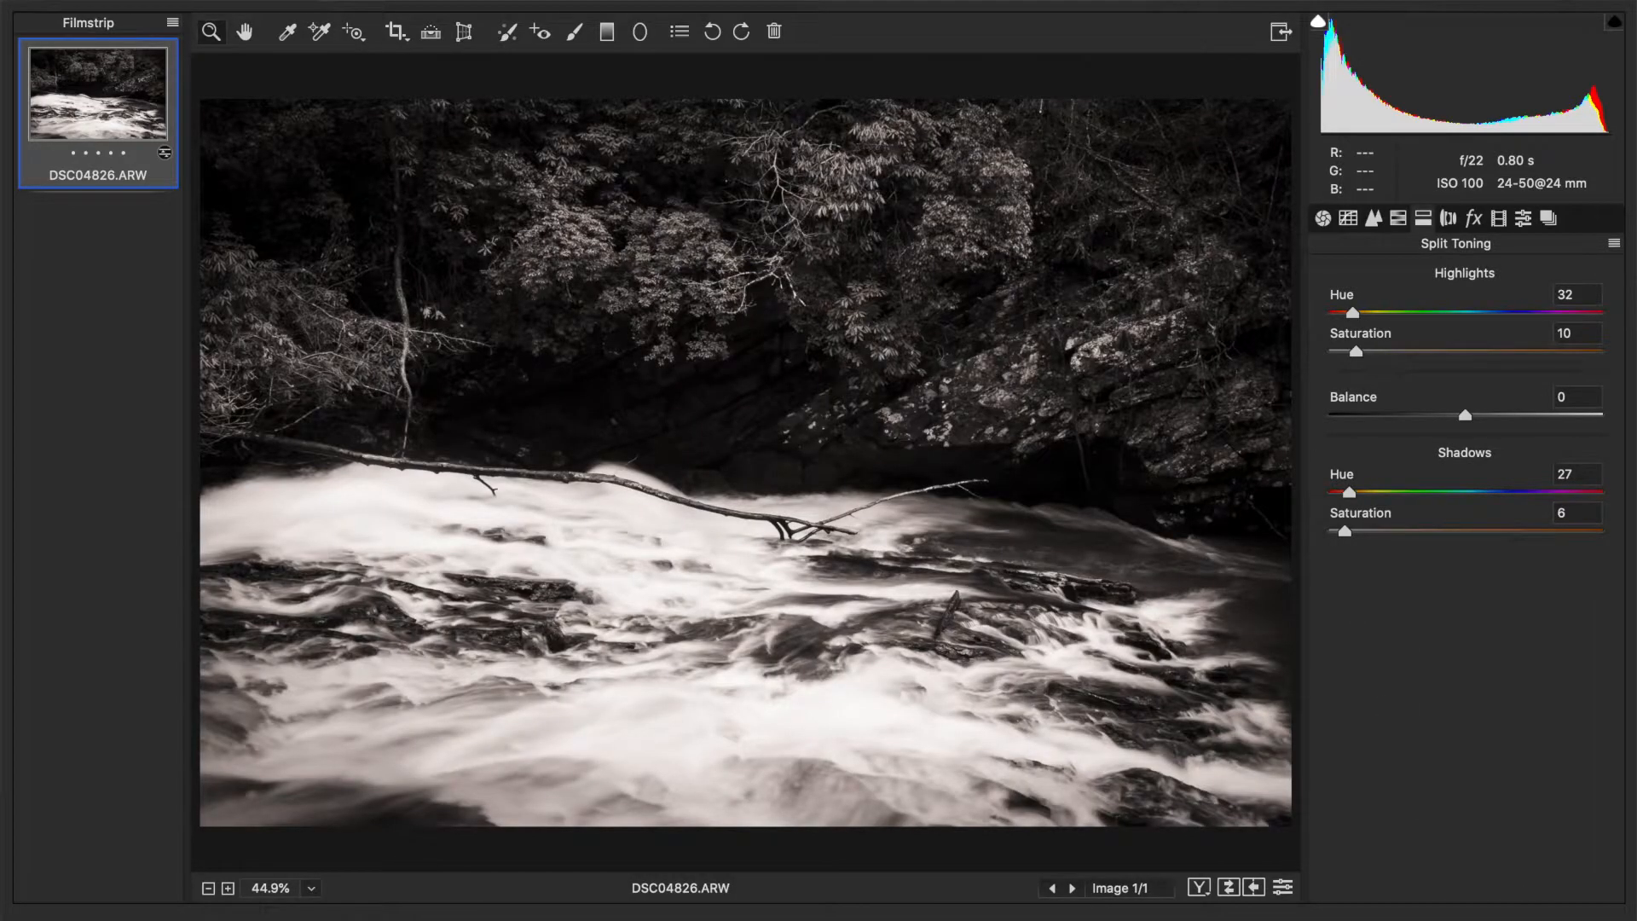
key(Return)
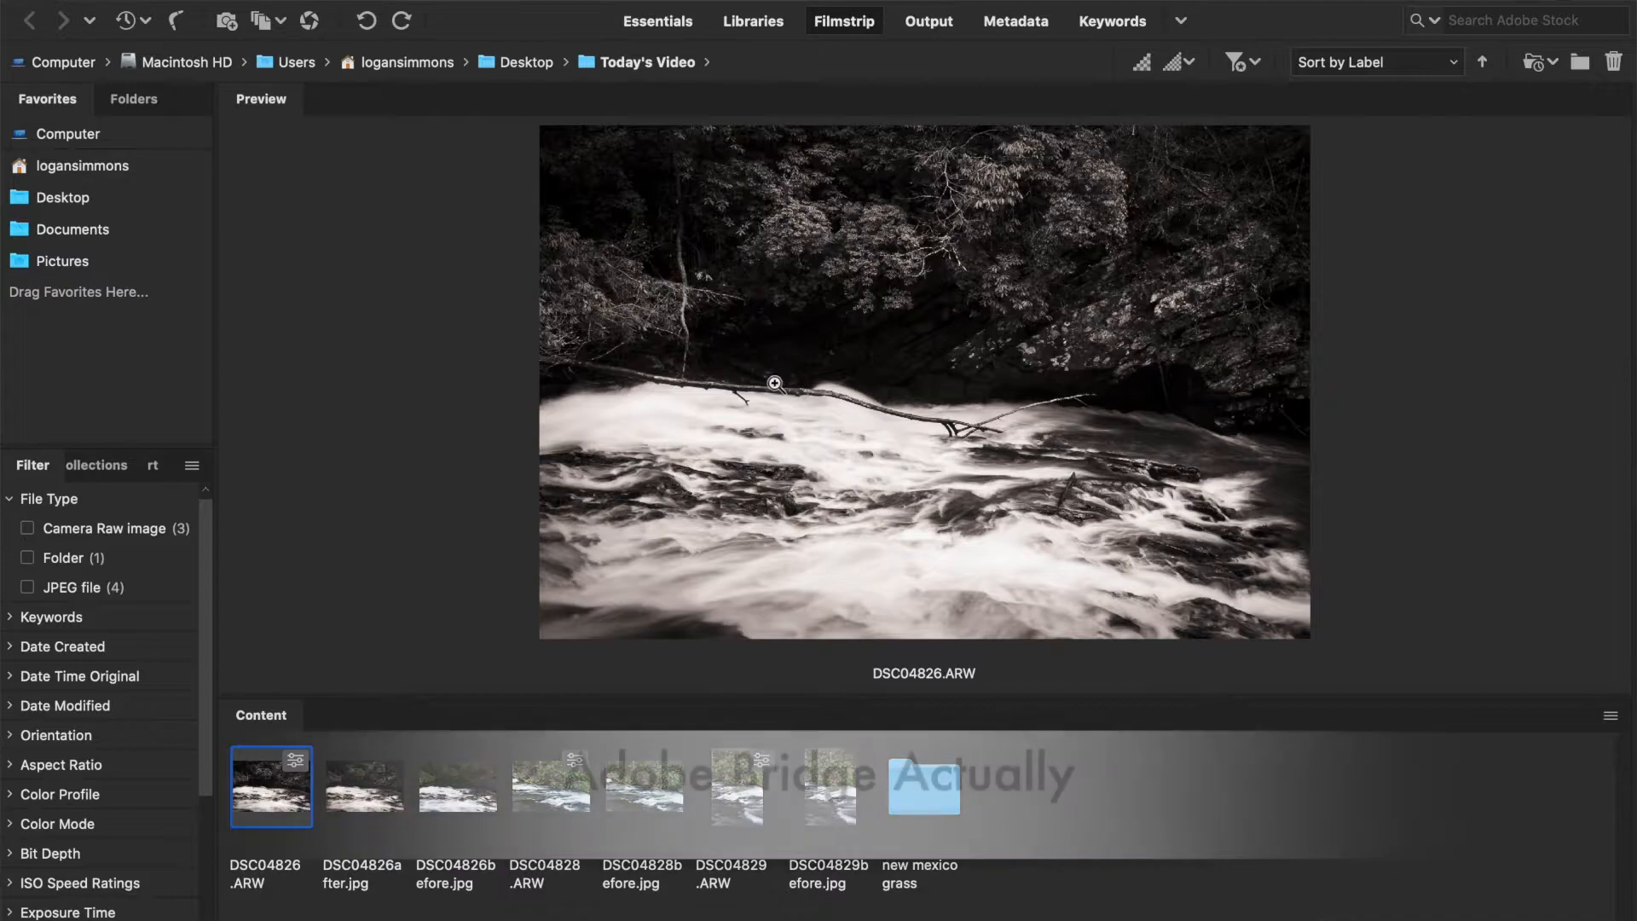
Step: Preview DSC04826after.jpg in Adobe Bridge and open DSC04828.ARW in Camera Raw
click(365, 787)
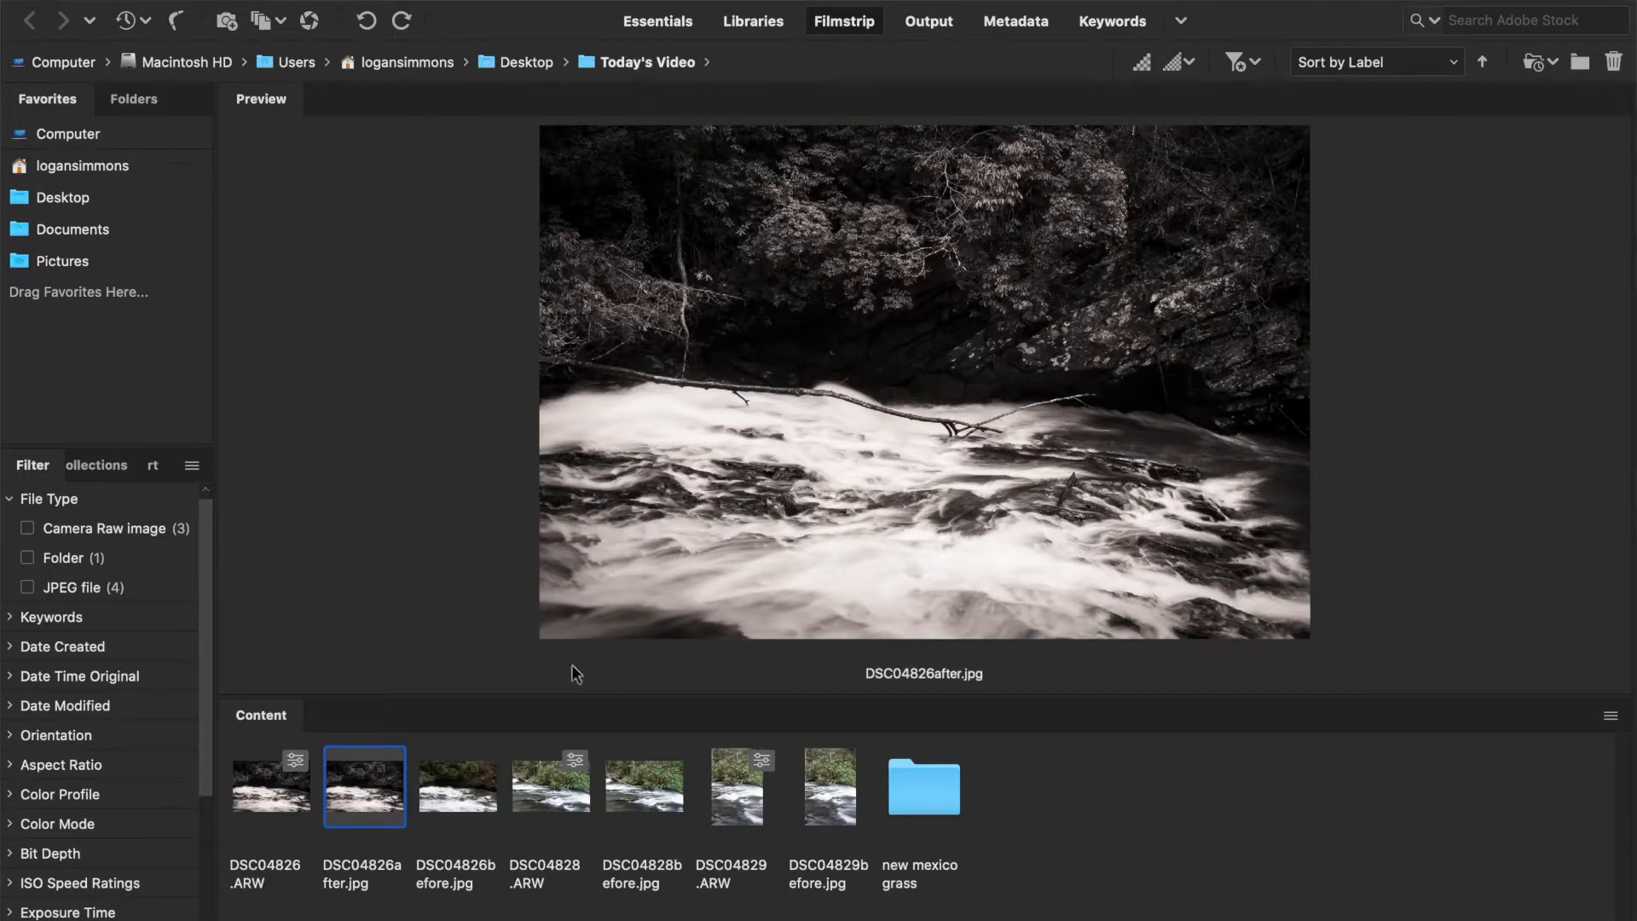
click(546, 775)
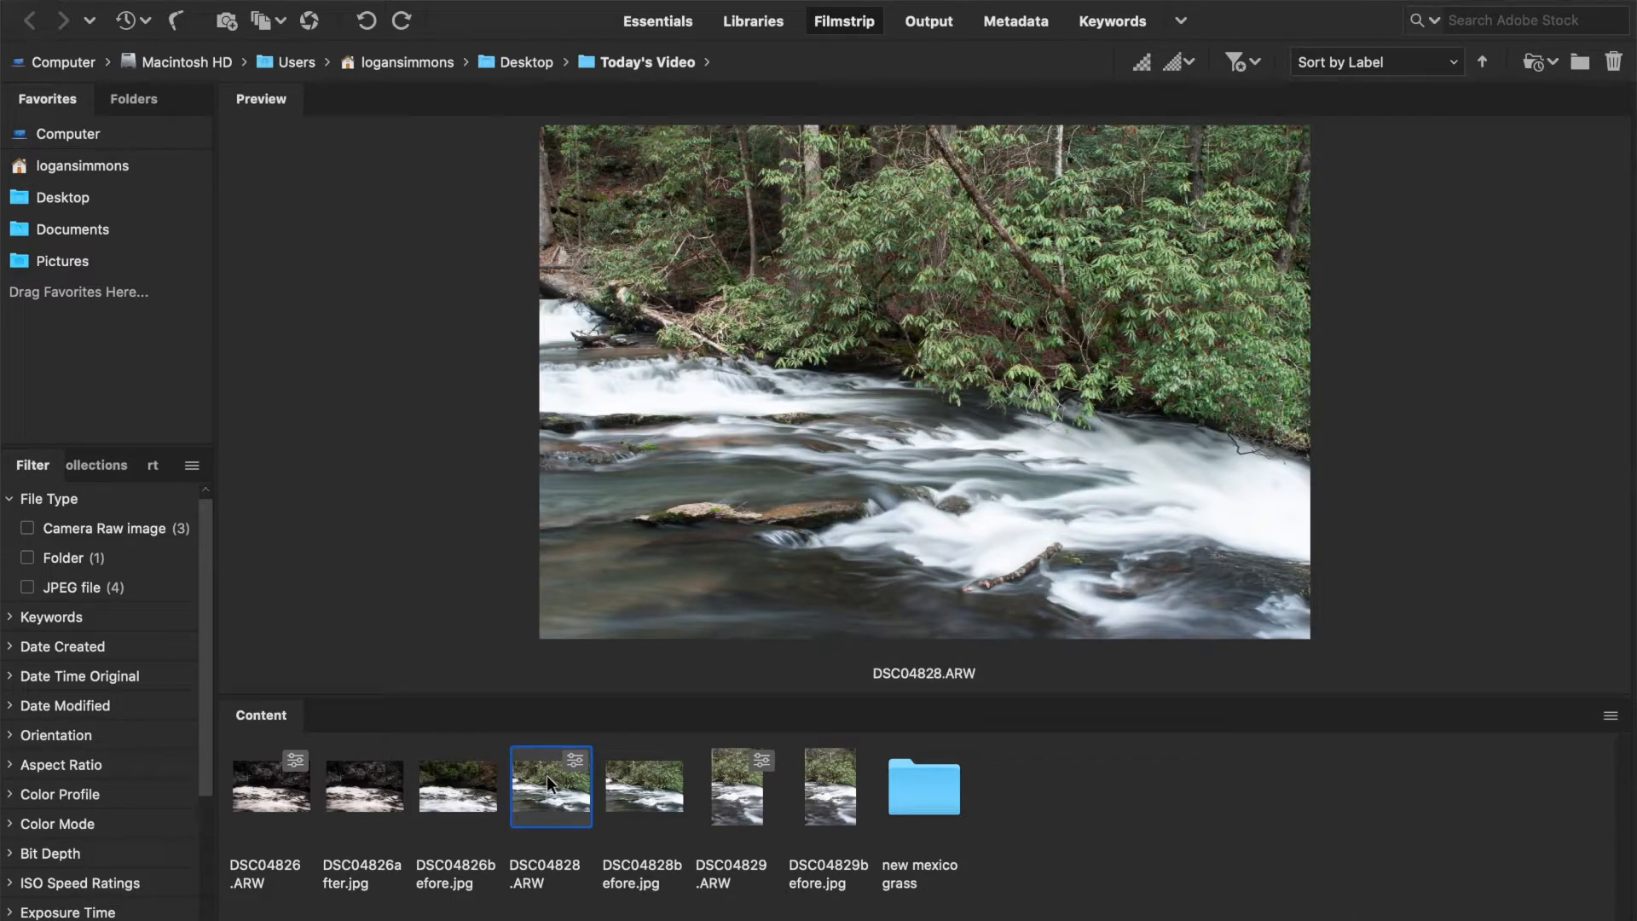
right_click(547, 775)
click(693, 389)
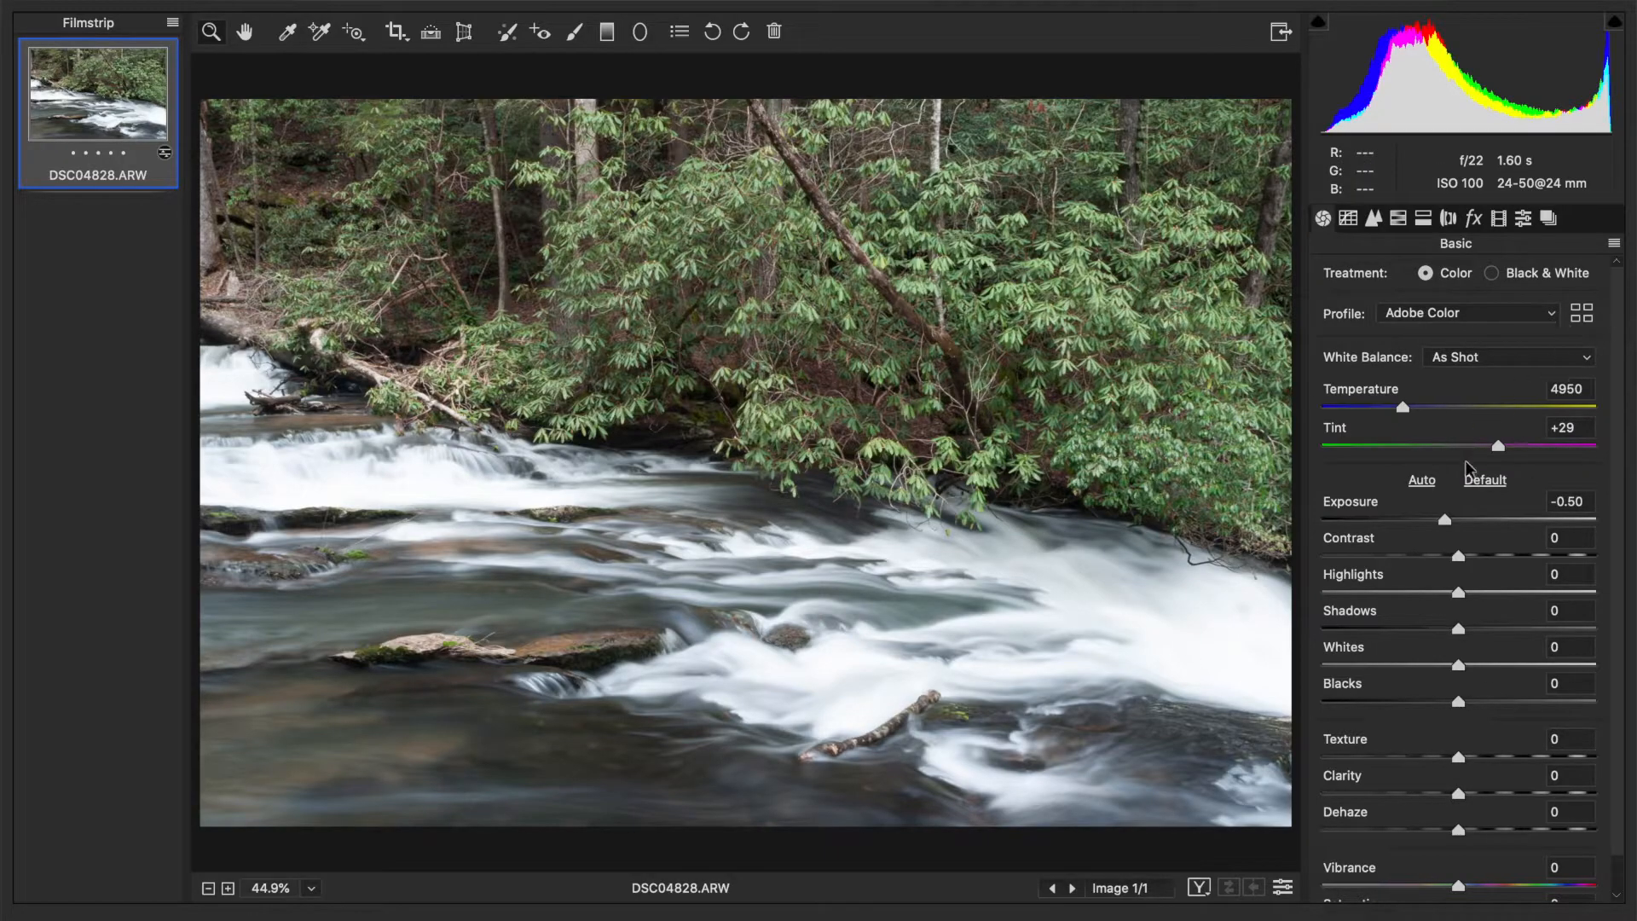
Step: Set the basic adjustments of DSC04828.ARW to exposure -0.55, temperature 5250, contrast +8 and clarity +15
drag(1445, 520, 1440, 521)
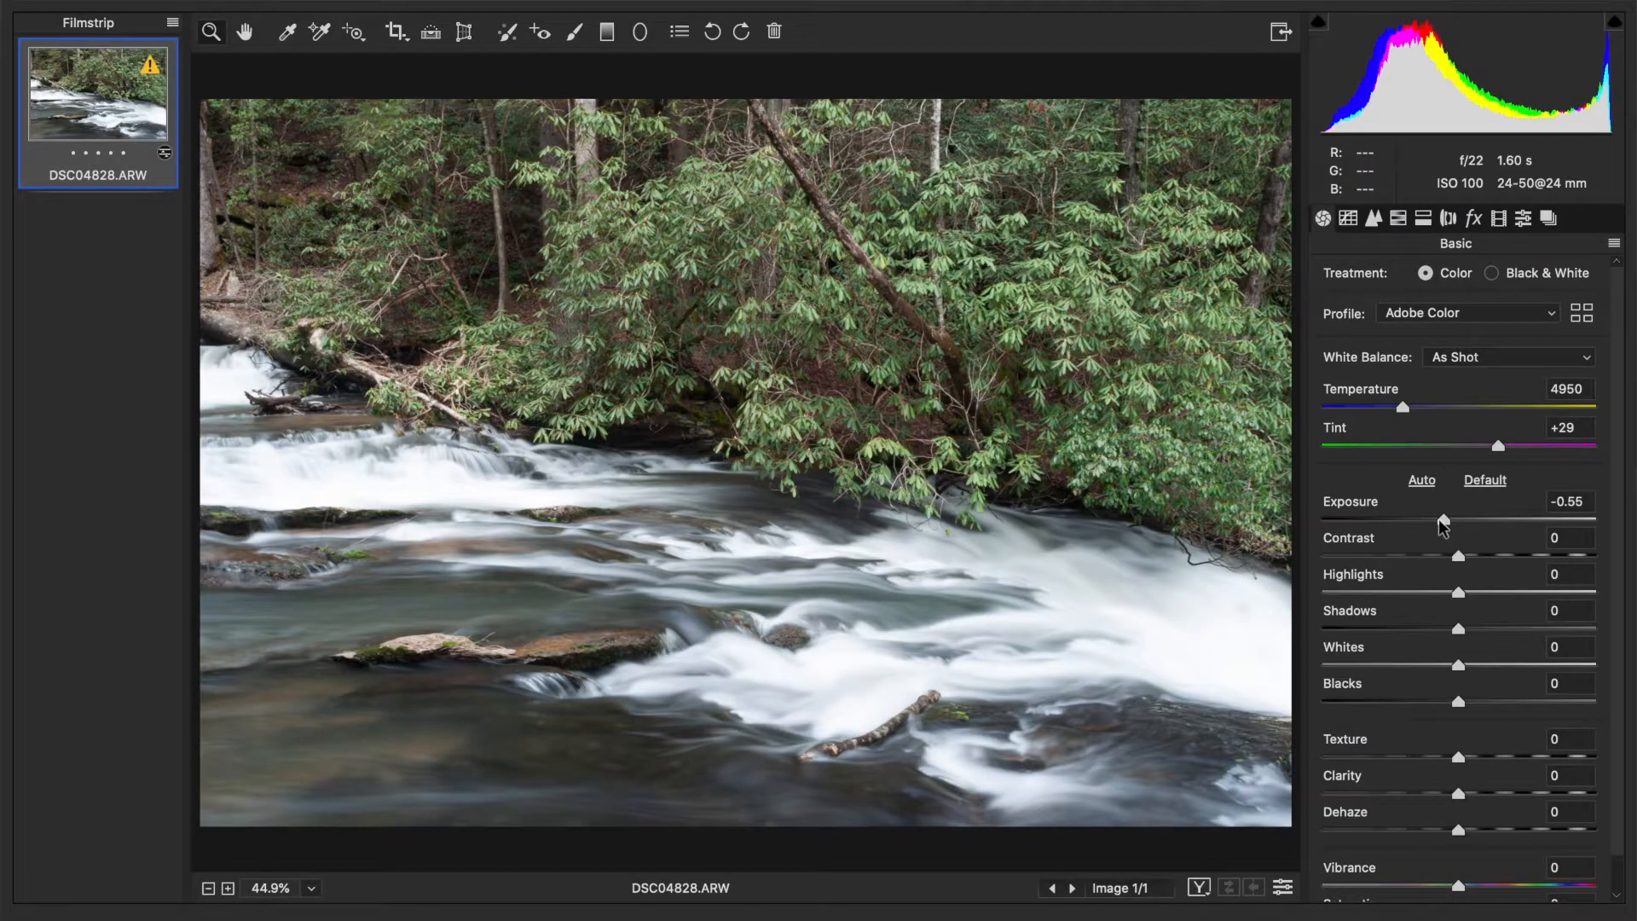
drag(1404, 408, 1411, 411)
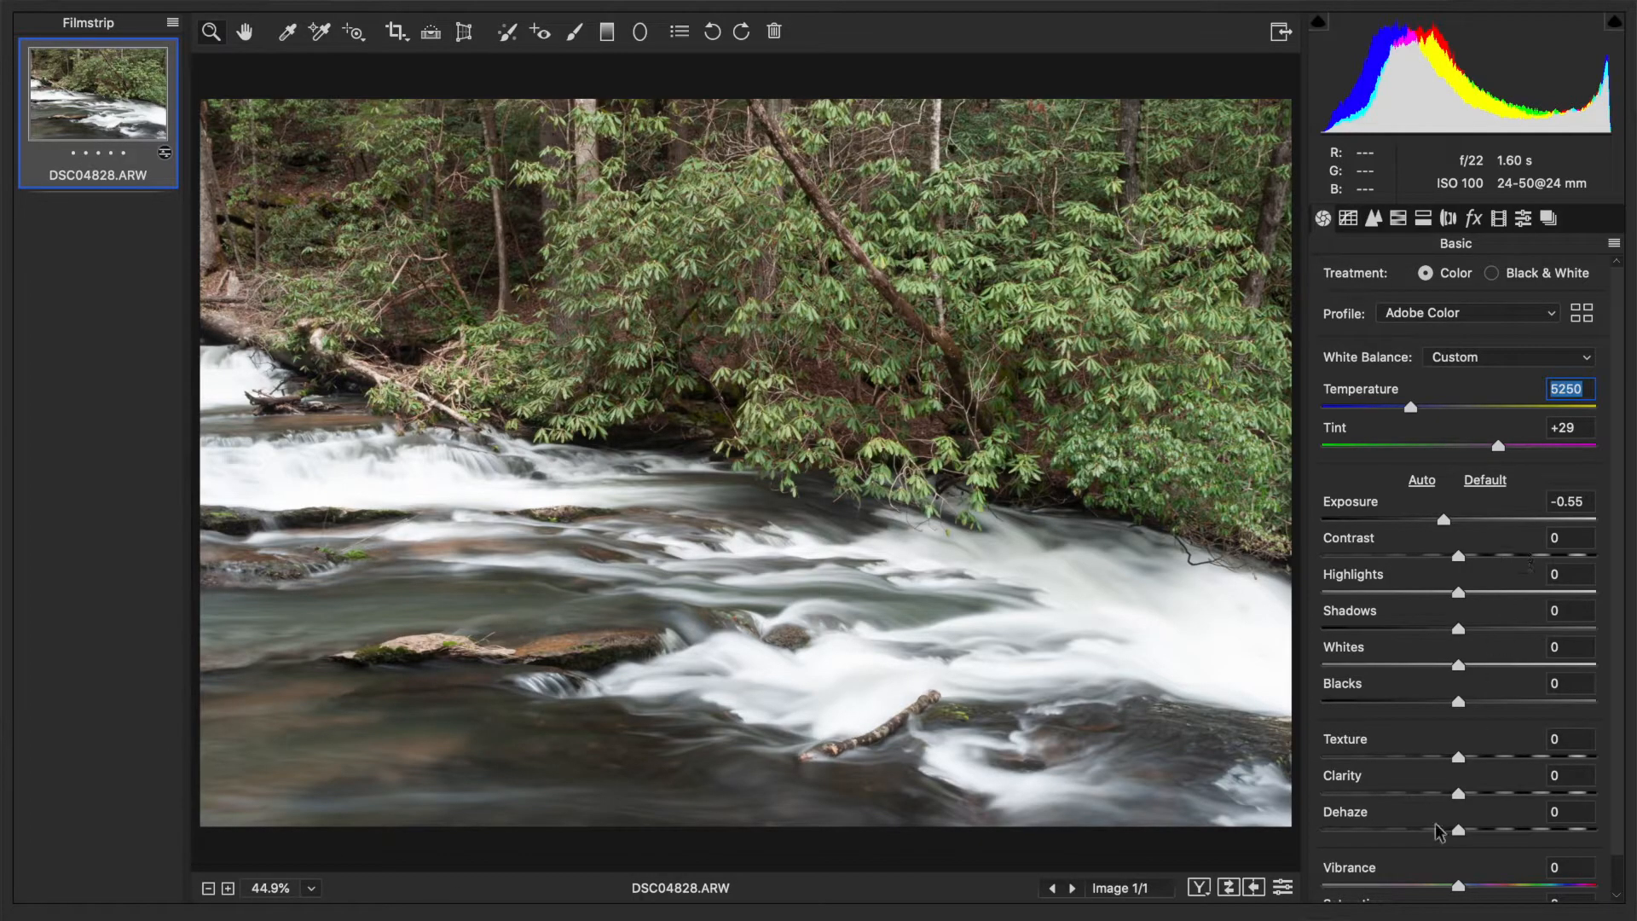
drag(1462, 559, 1470, 559)
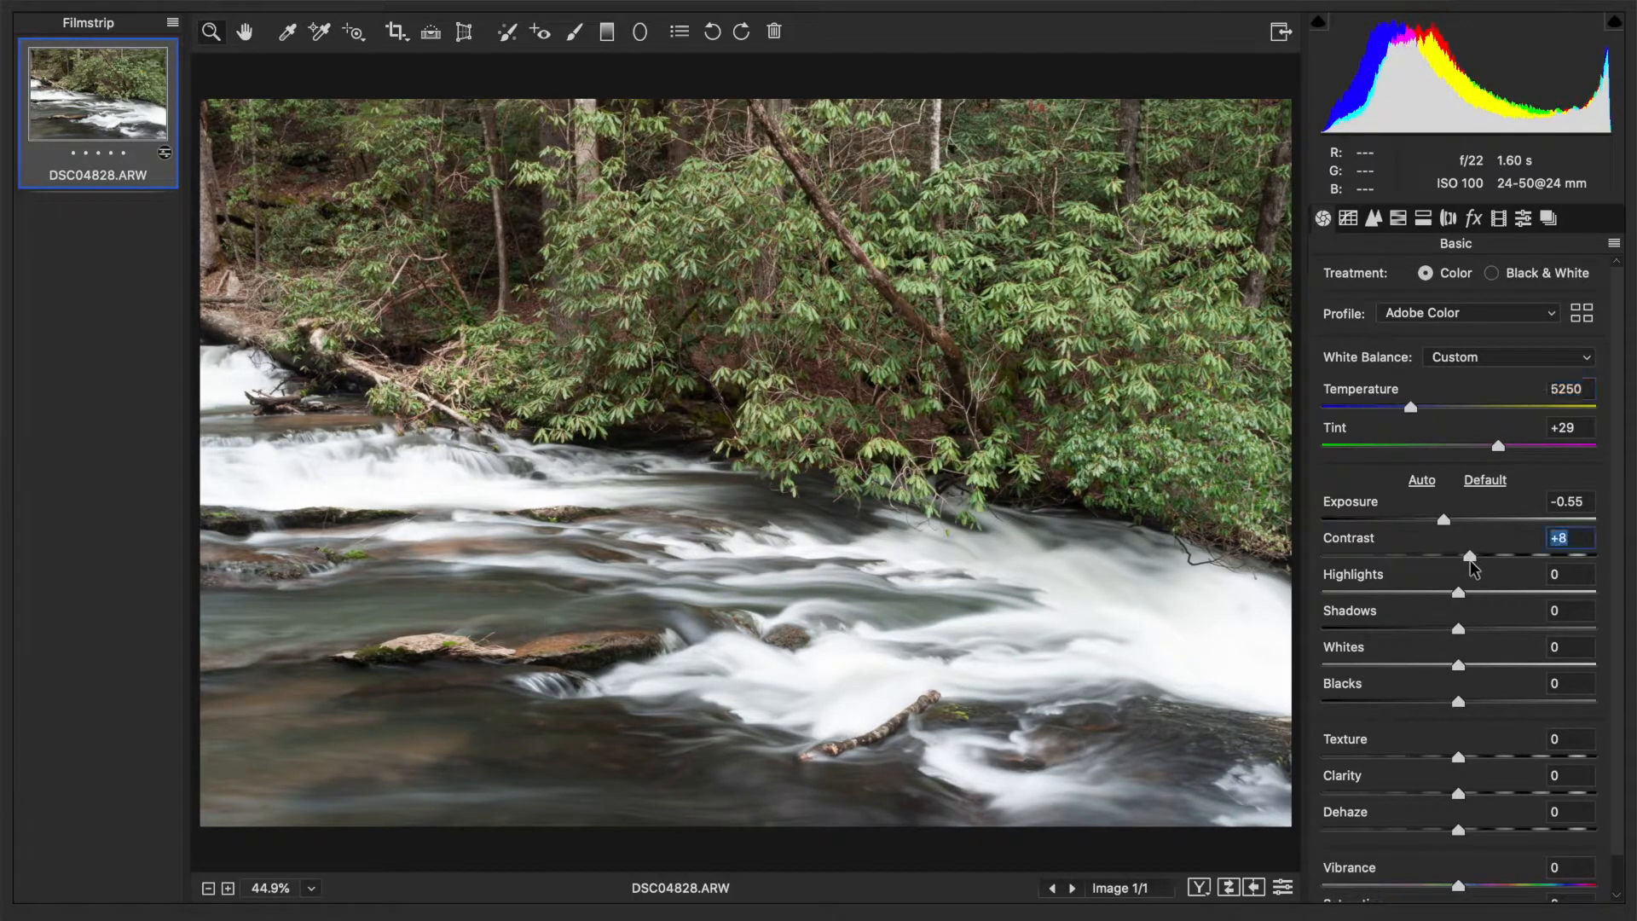
click(1482, 792)
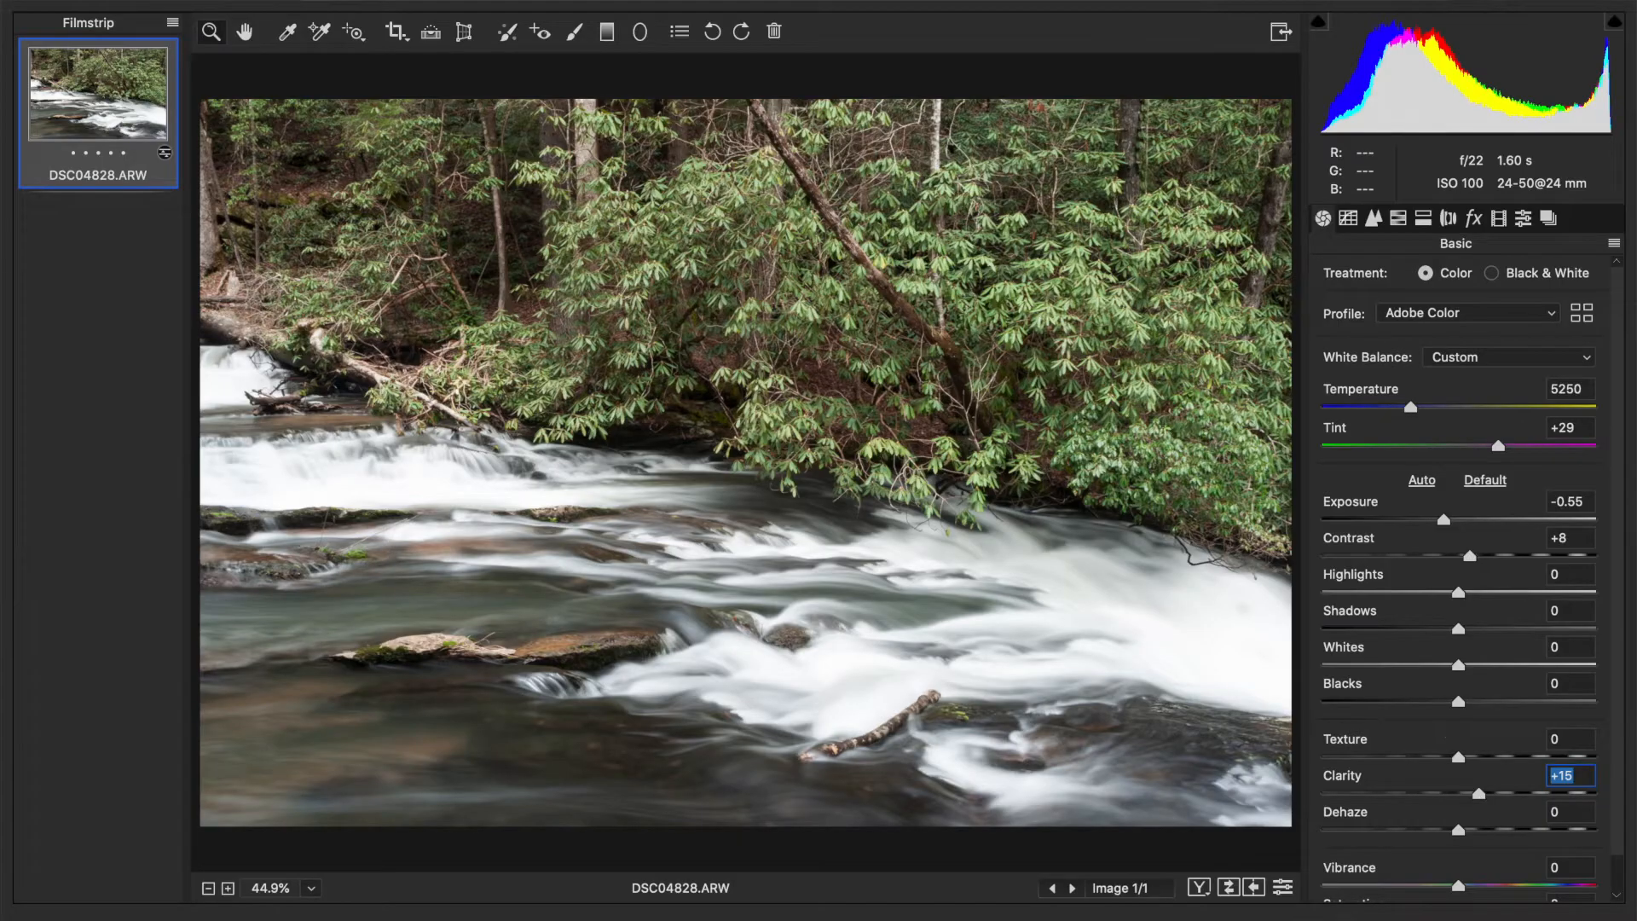
Step: Paint an Adjustment Brush mask over the forest with exposure -0.25, shadows -36 and saturation 0
click(578, 34)
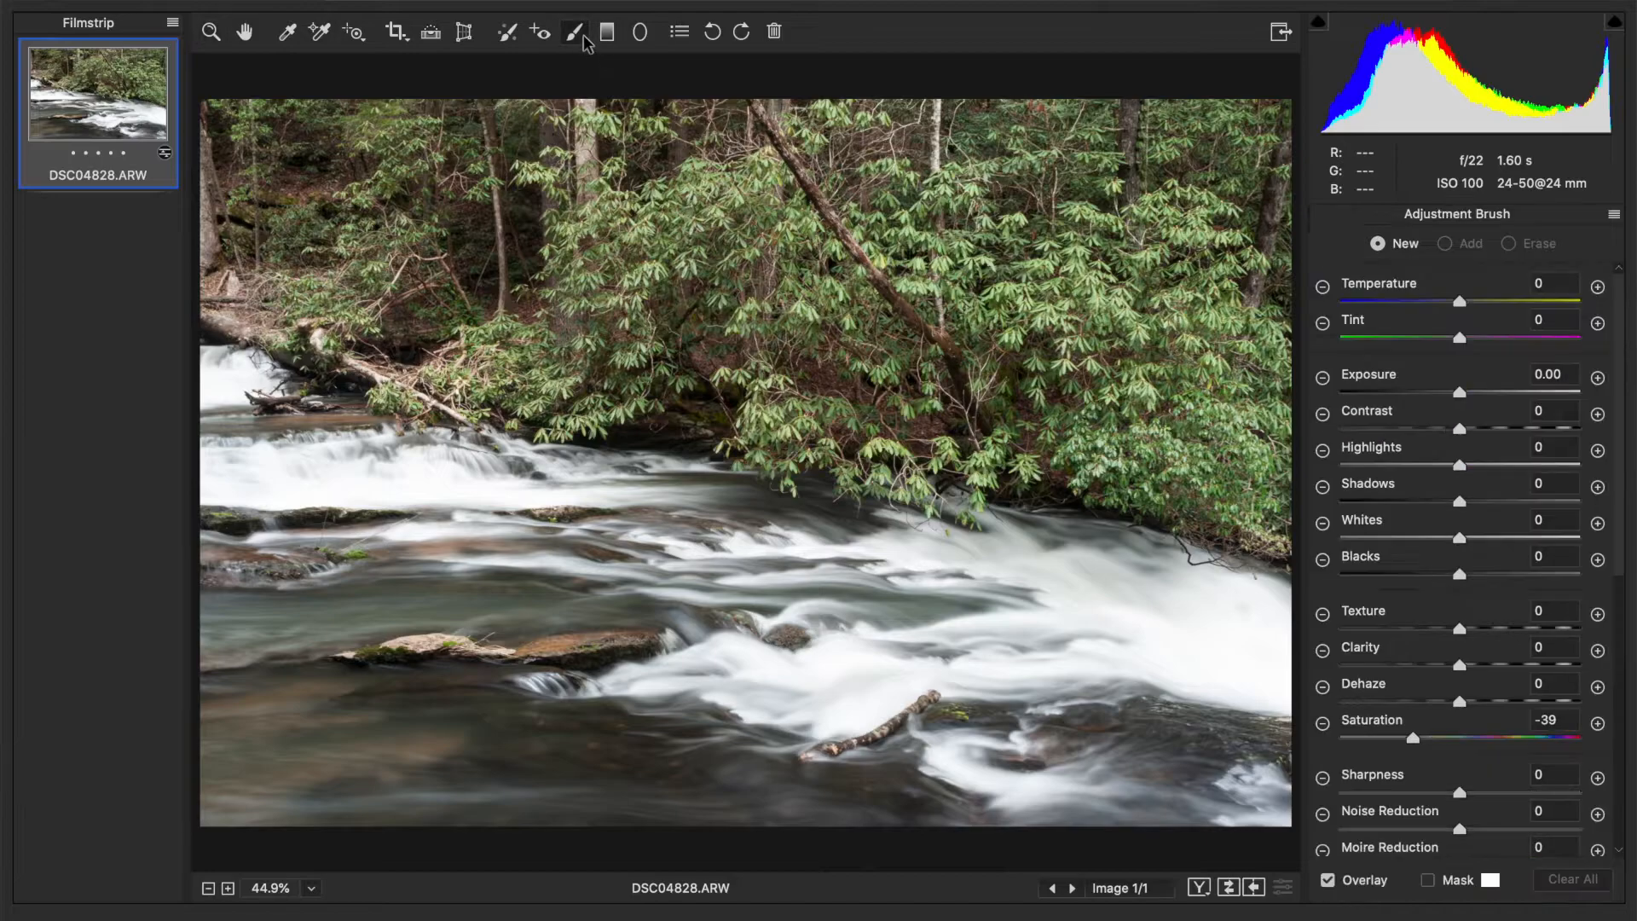
drag(1460, 393, 1451, 392)
click(1417, 502)
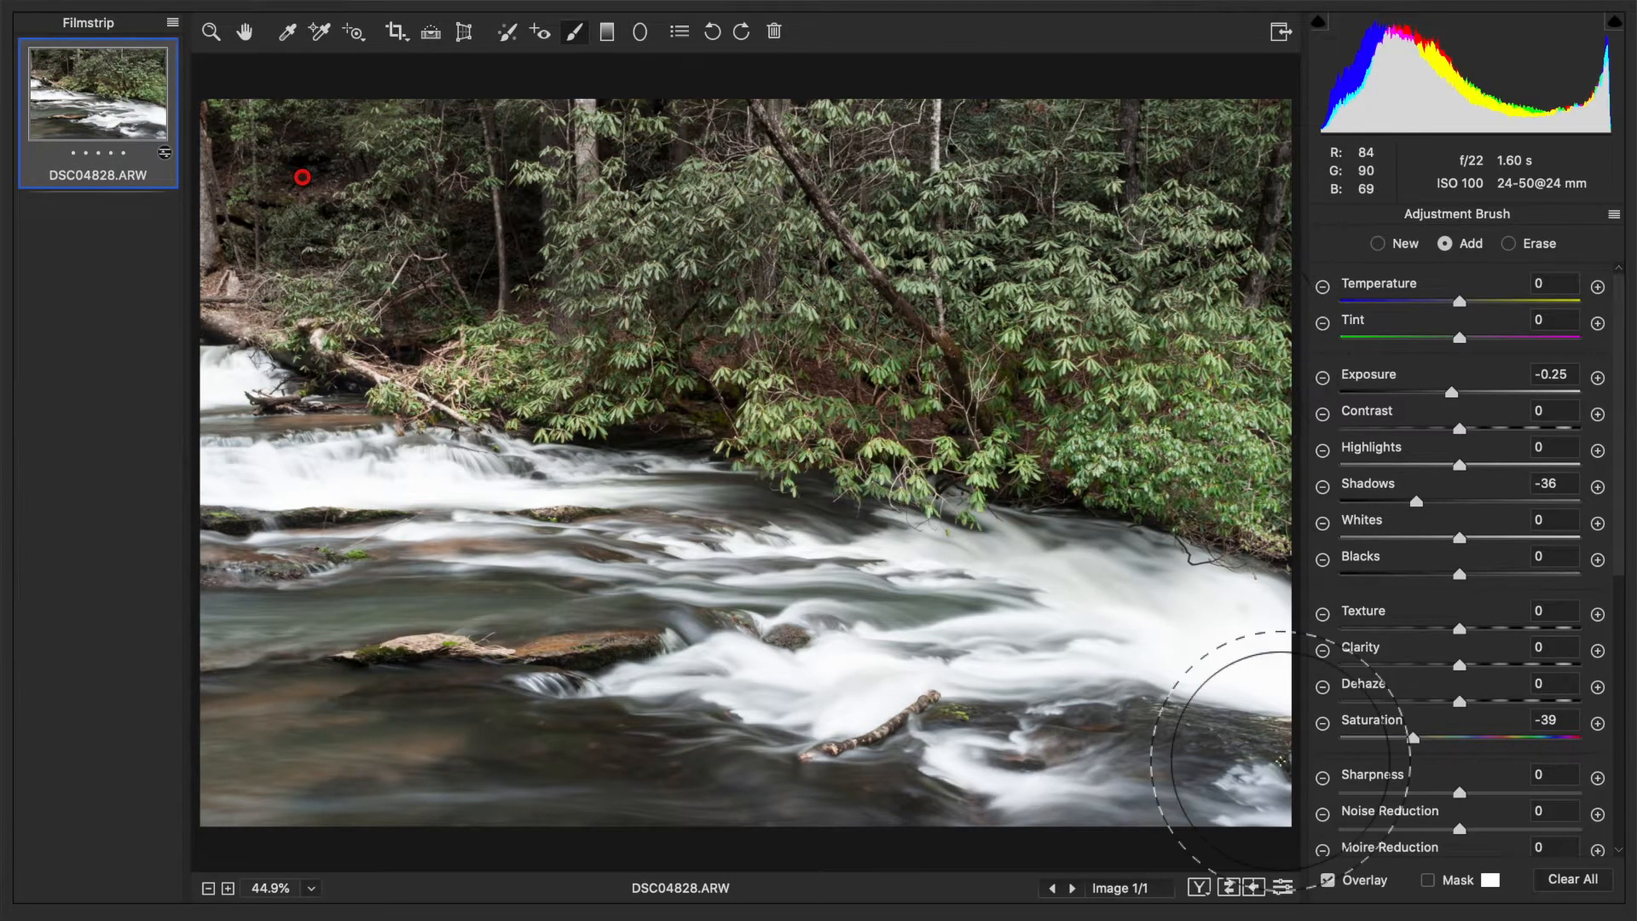
click(1567, 719)
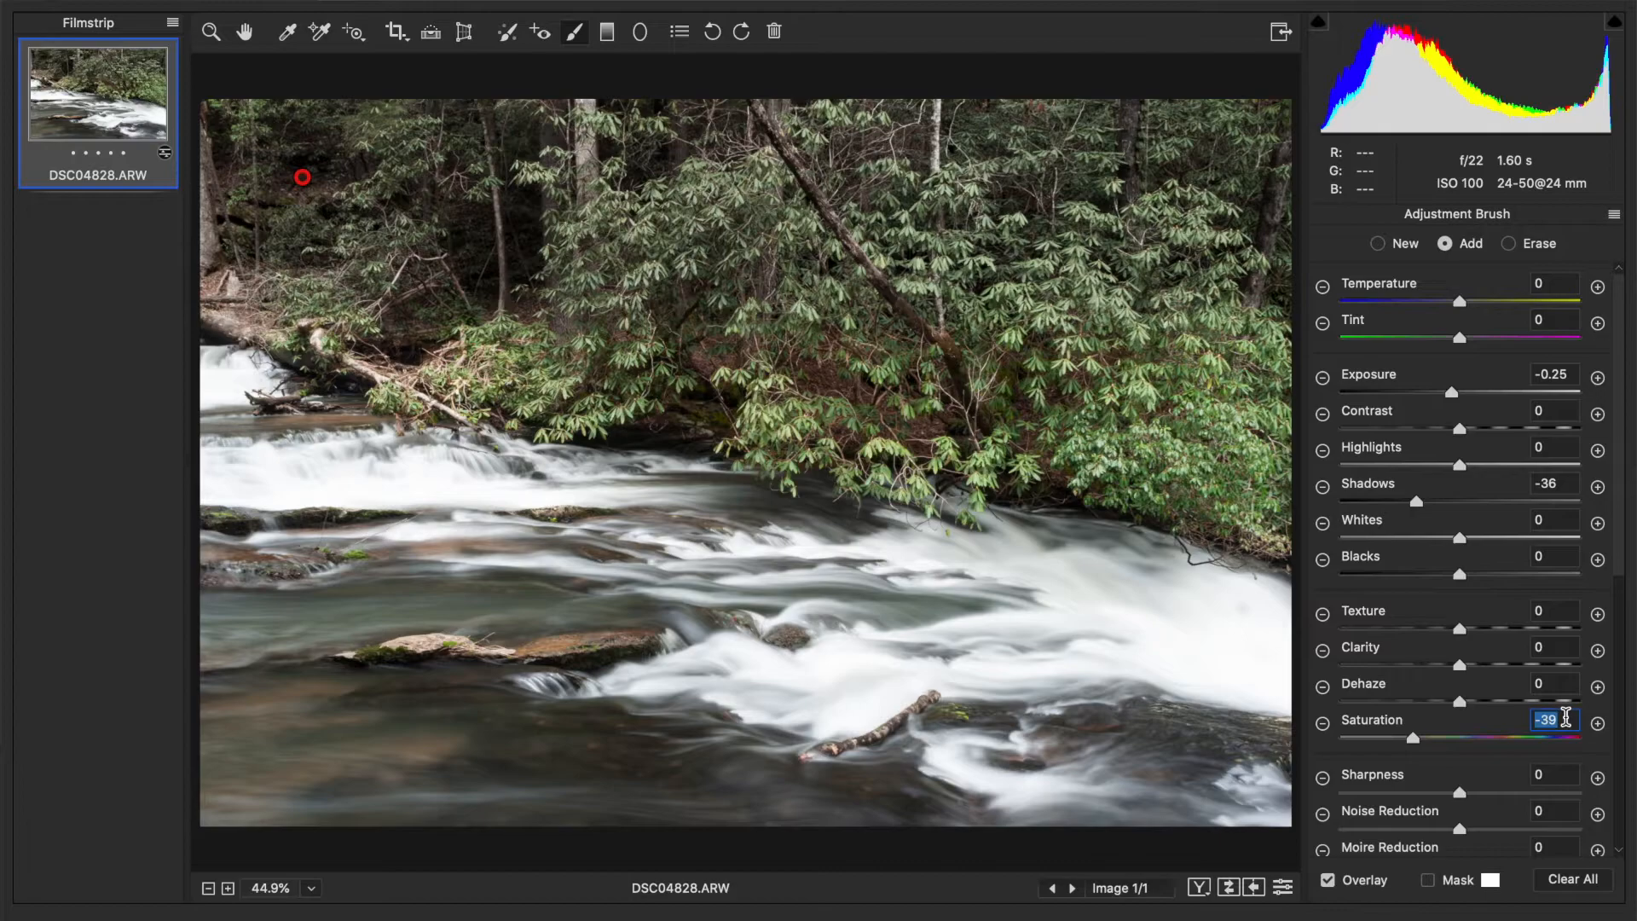
text(0)
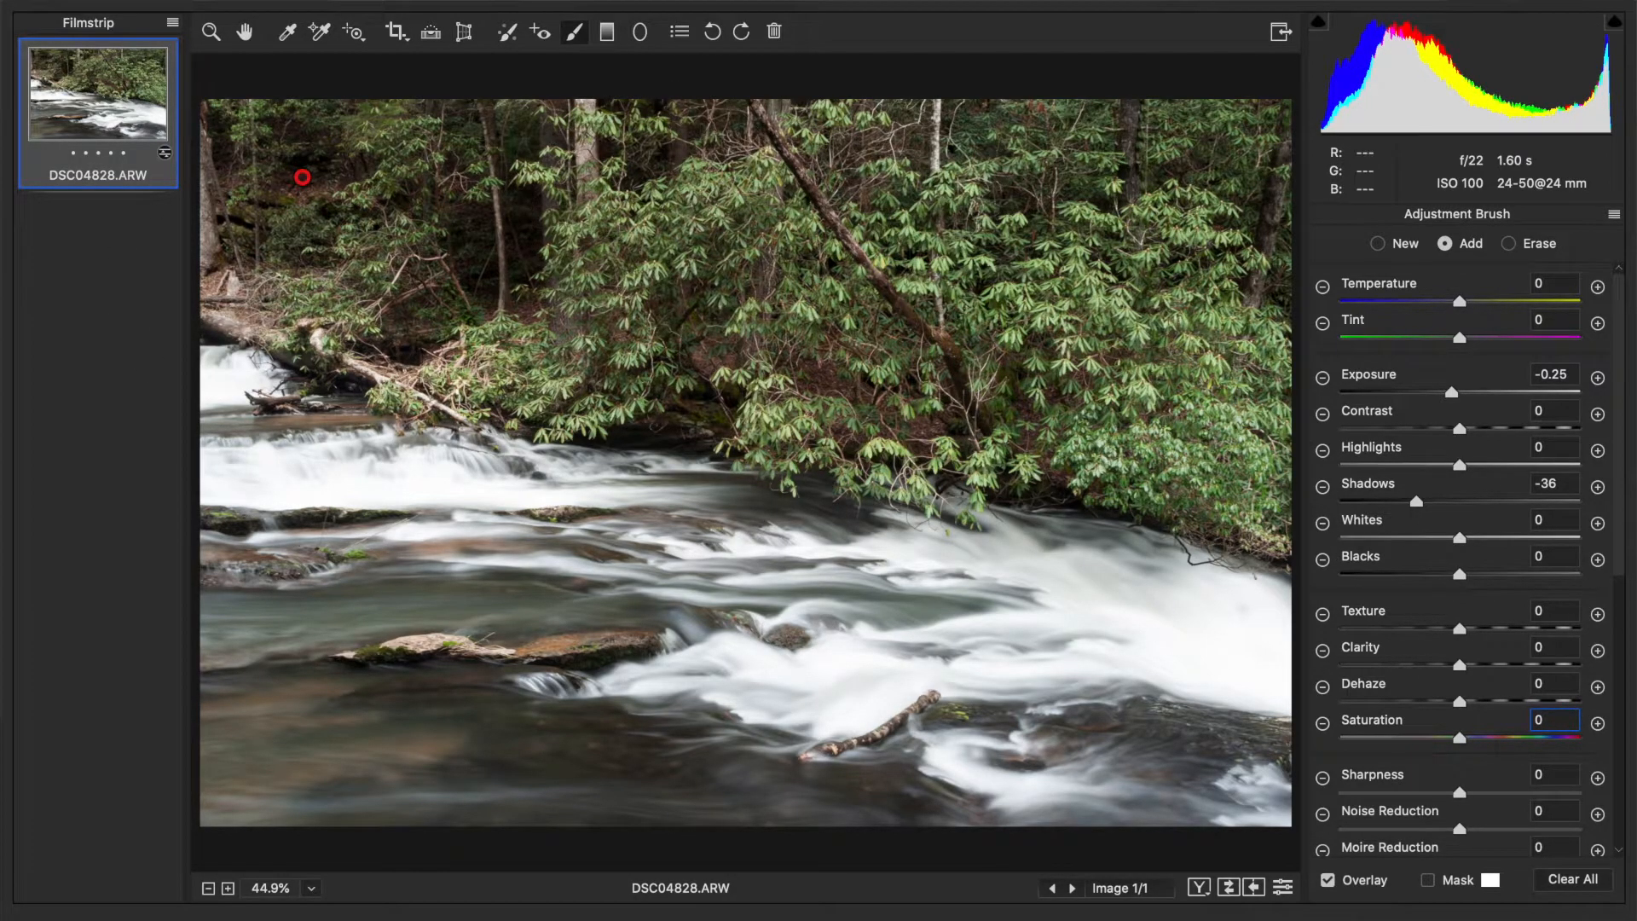
click(245, 32)
Step: Set the HSL saturation to +30 for oranges, +30 for greens and +39 for blues
click(1398, 218)
click(1398, 268)
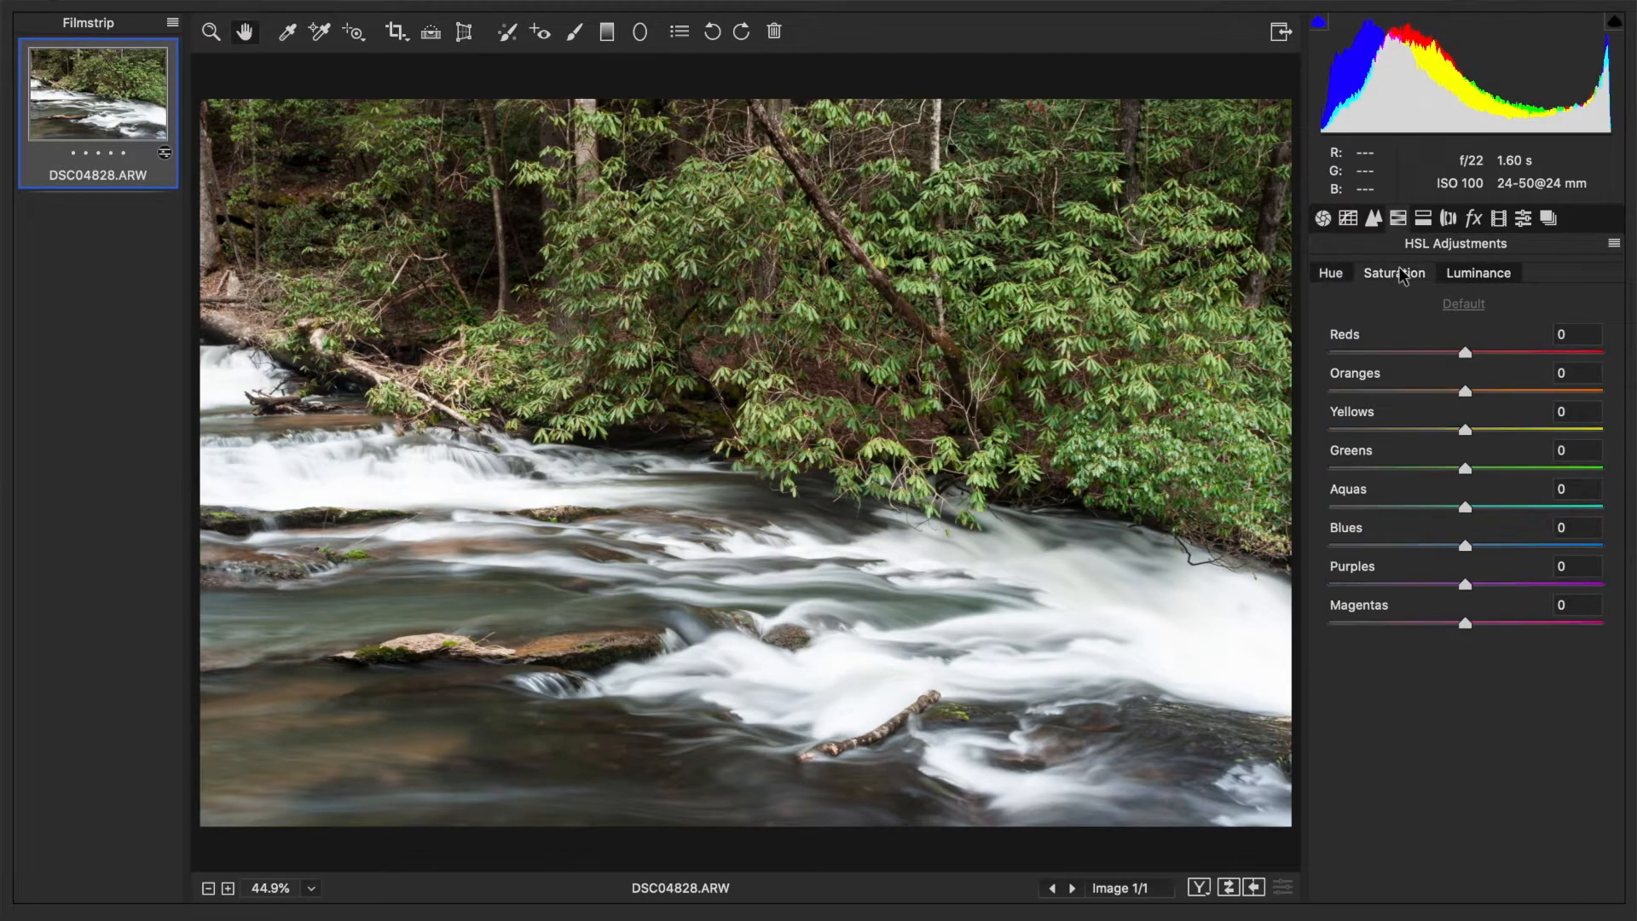
click(1511, 546)
drag(1511, 547, 1518, 551)
click(1495, 393)
drag(1495, 394, 1506, 394)
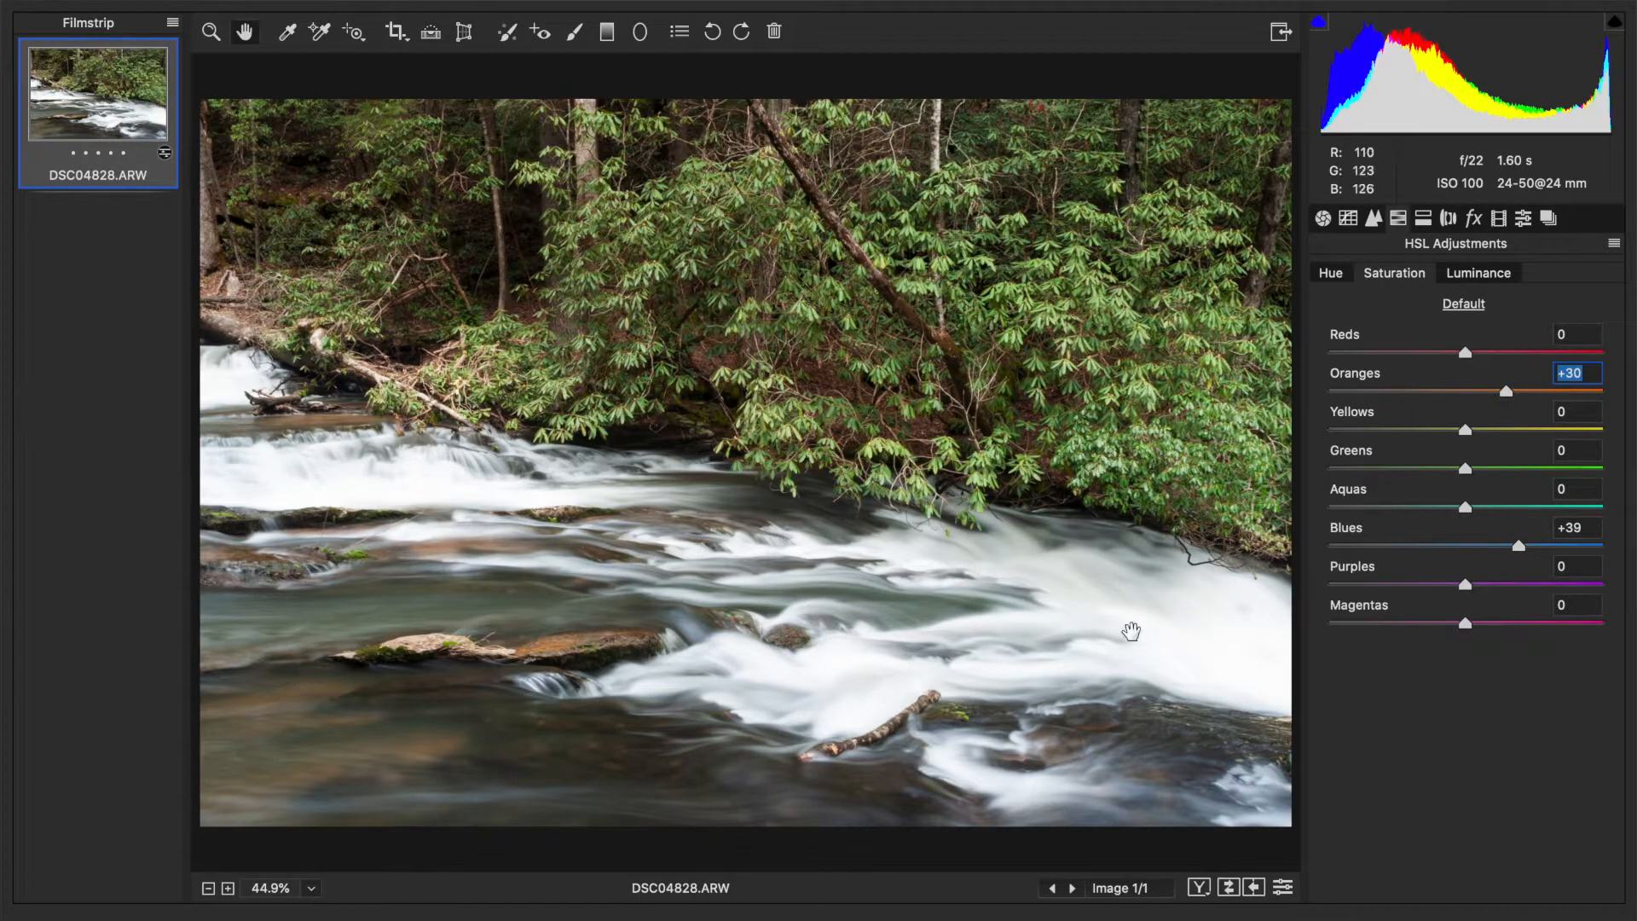
click(1494, 469)
drag(1495, 471, 1506, 474)
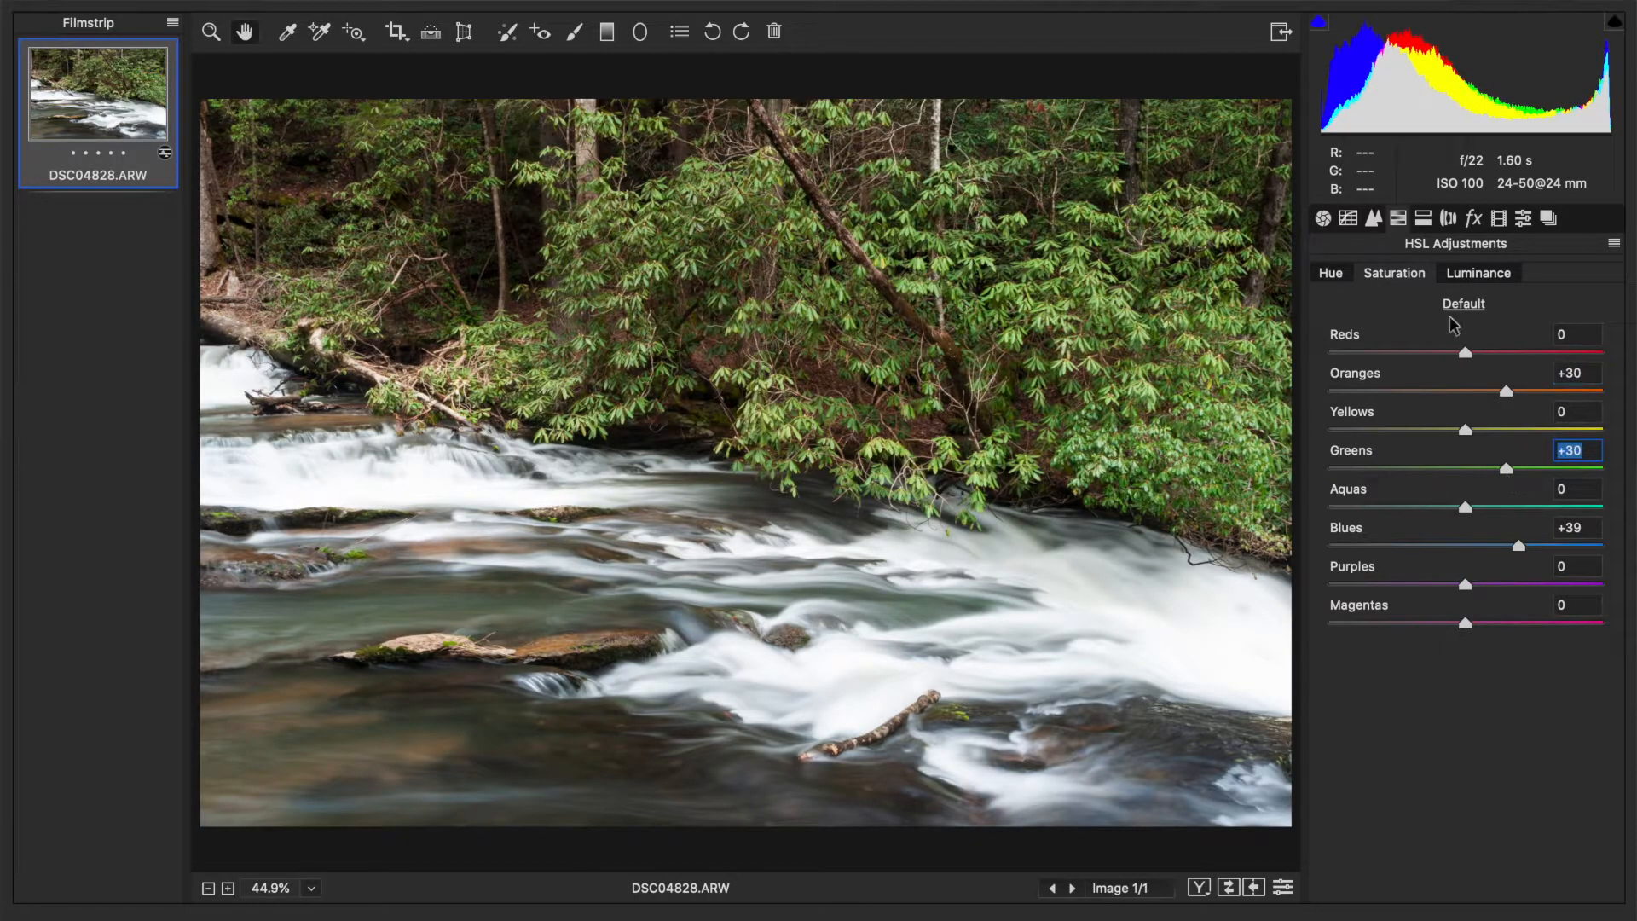
Step: Shift the greens hue slightly toward aqua and set the vibrance to +50
click(1331, 273)
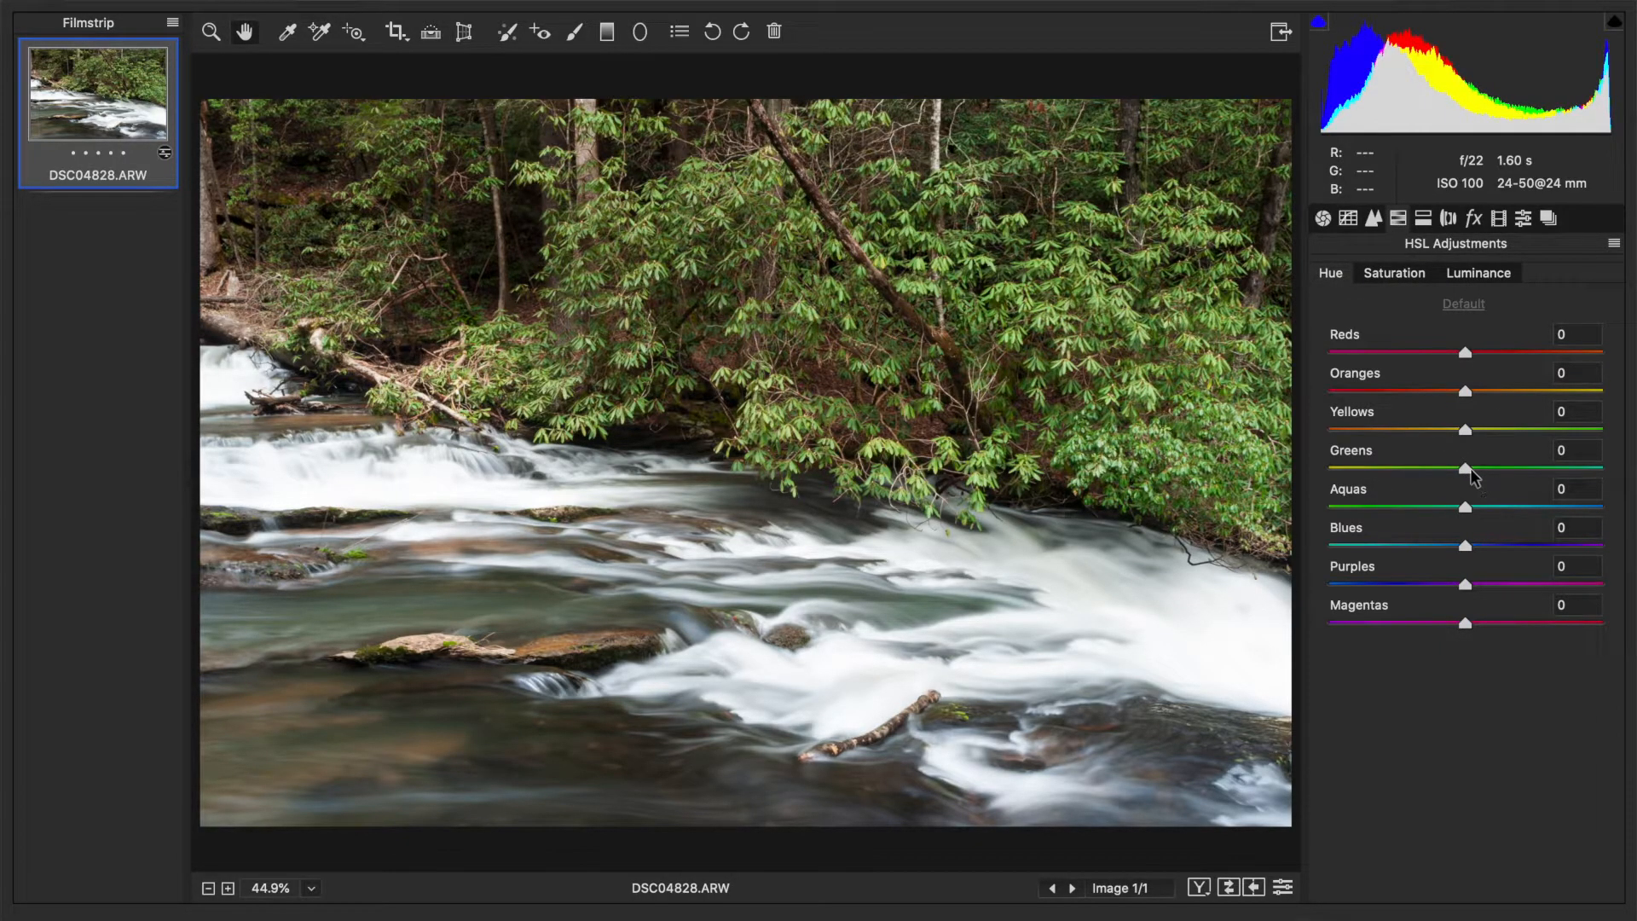
drag(1470, 468, 1474, 470)
click(1322, 218)
drag(1526, 888, 1526, 888)
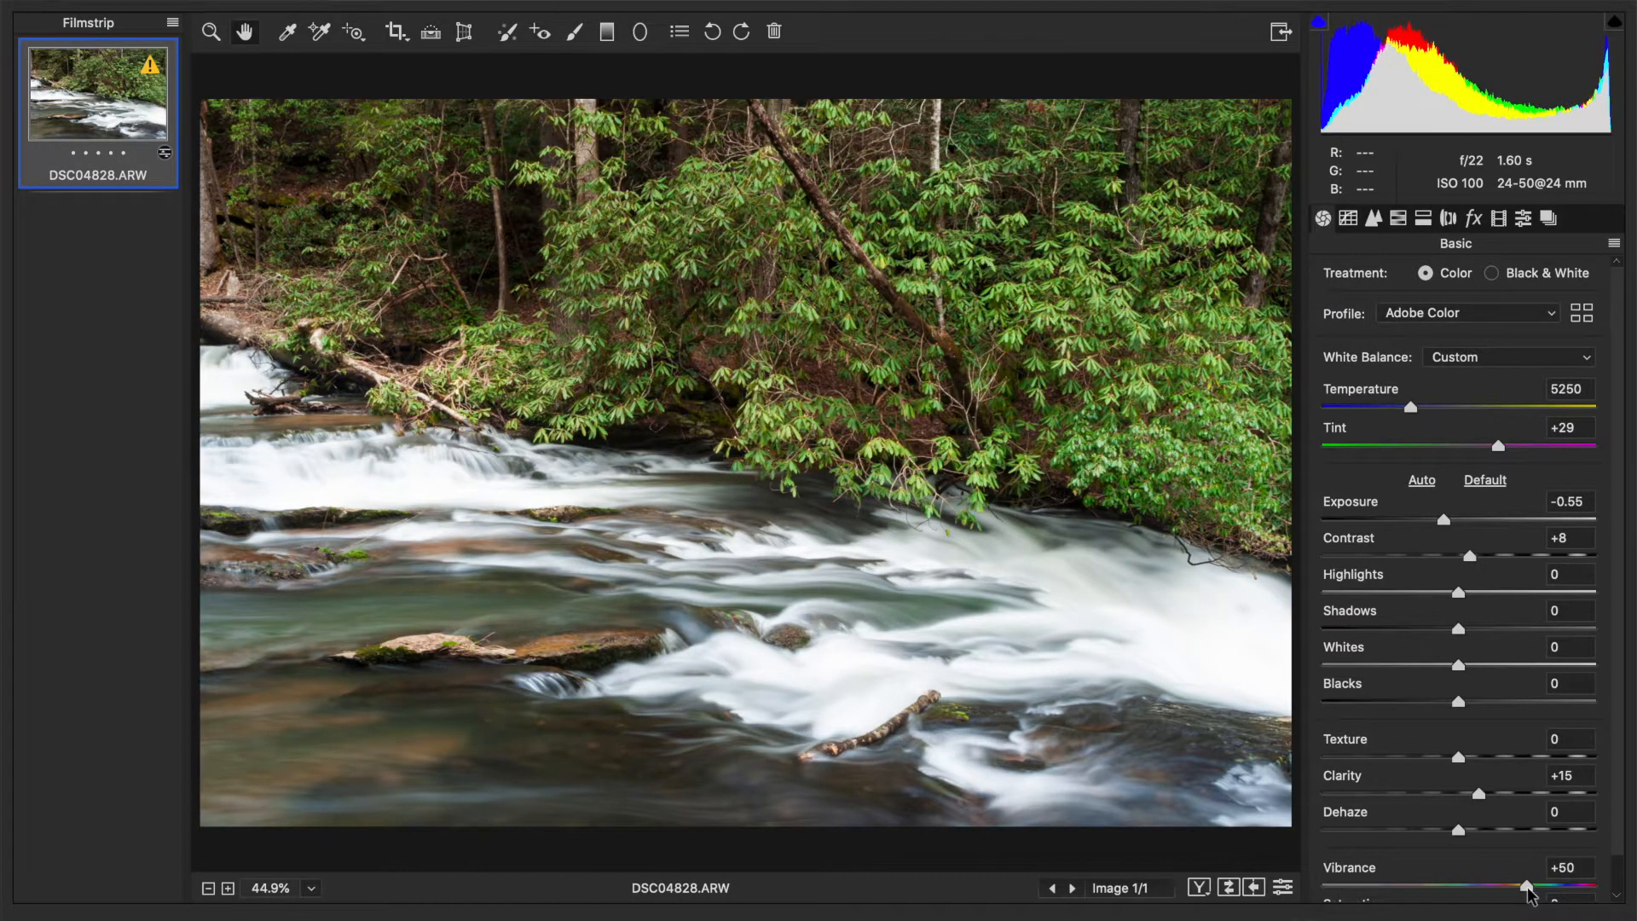
Step: Review the existing Adjustment Brush mask over the forest and its settings
click(575, 32)
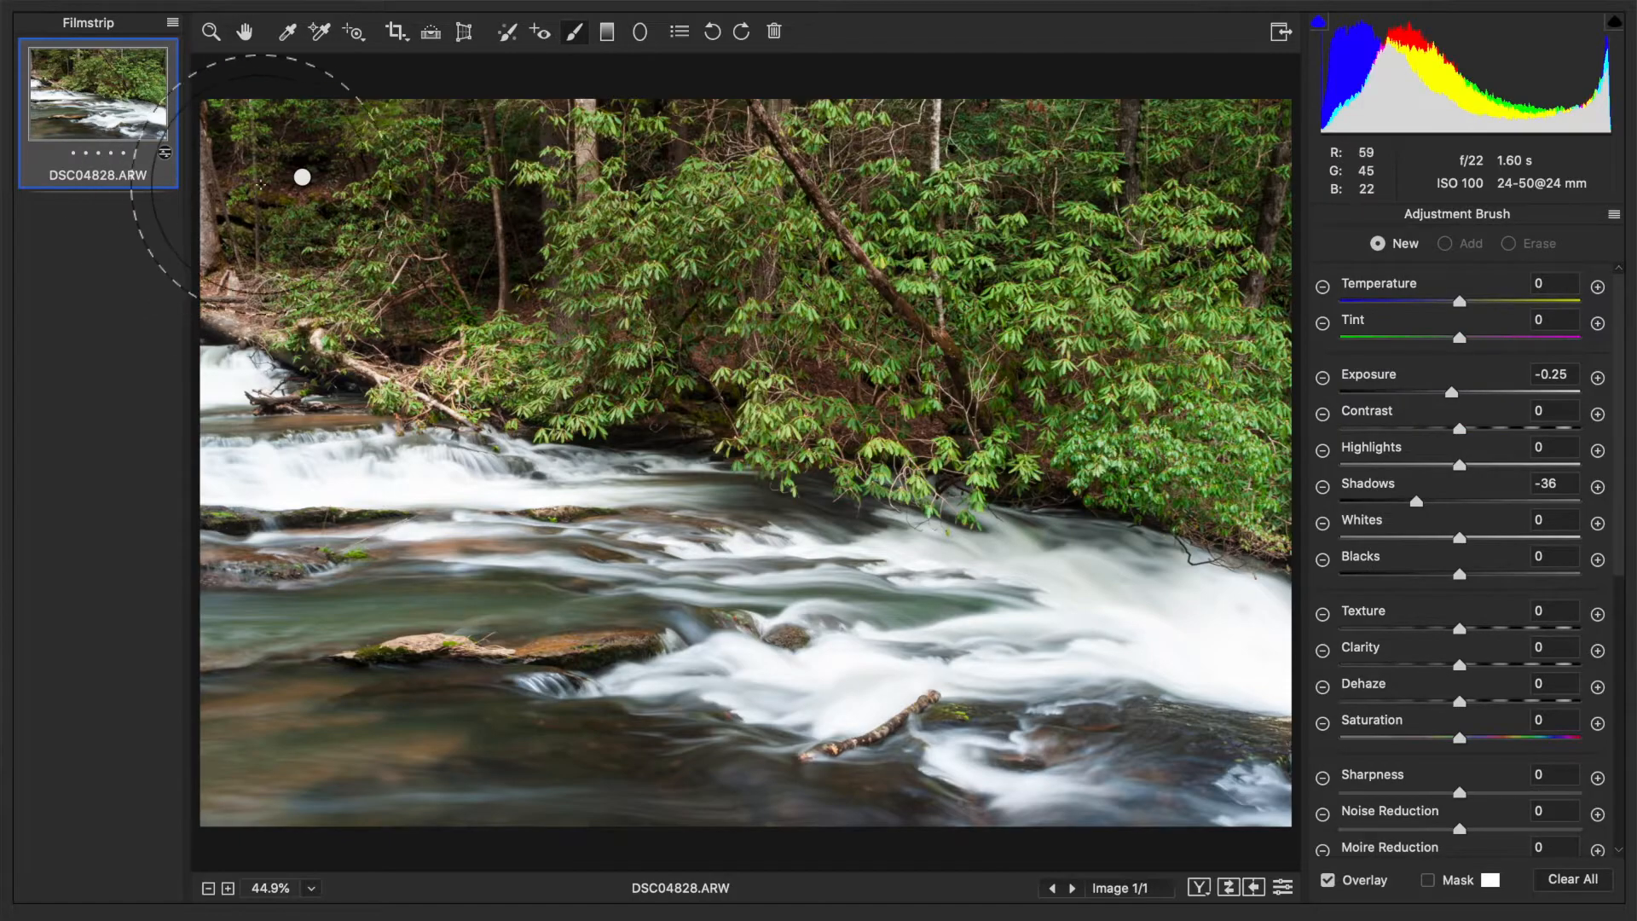
click(302, 179)
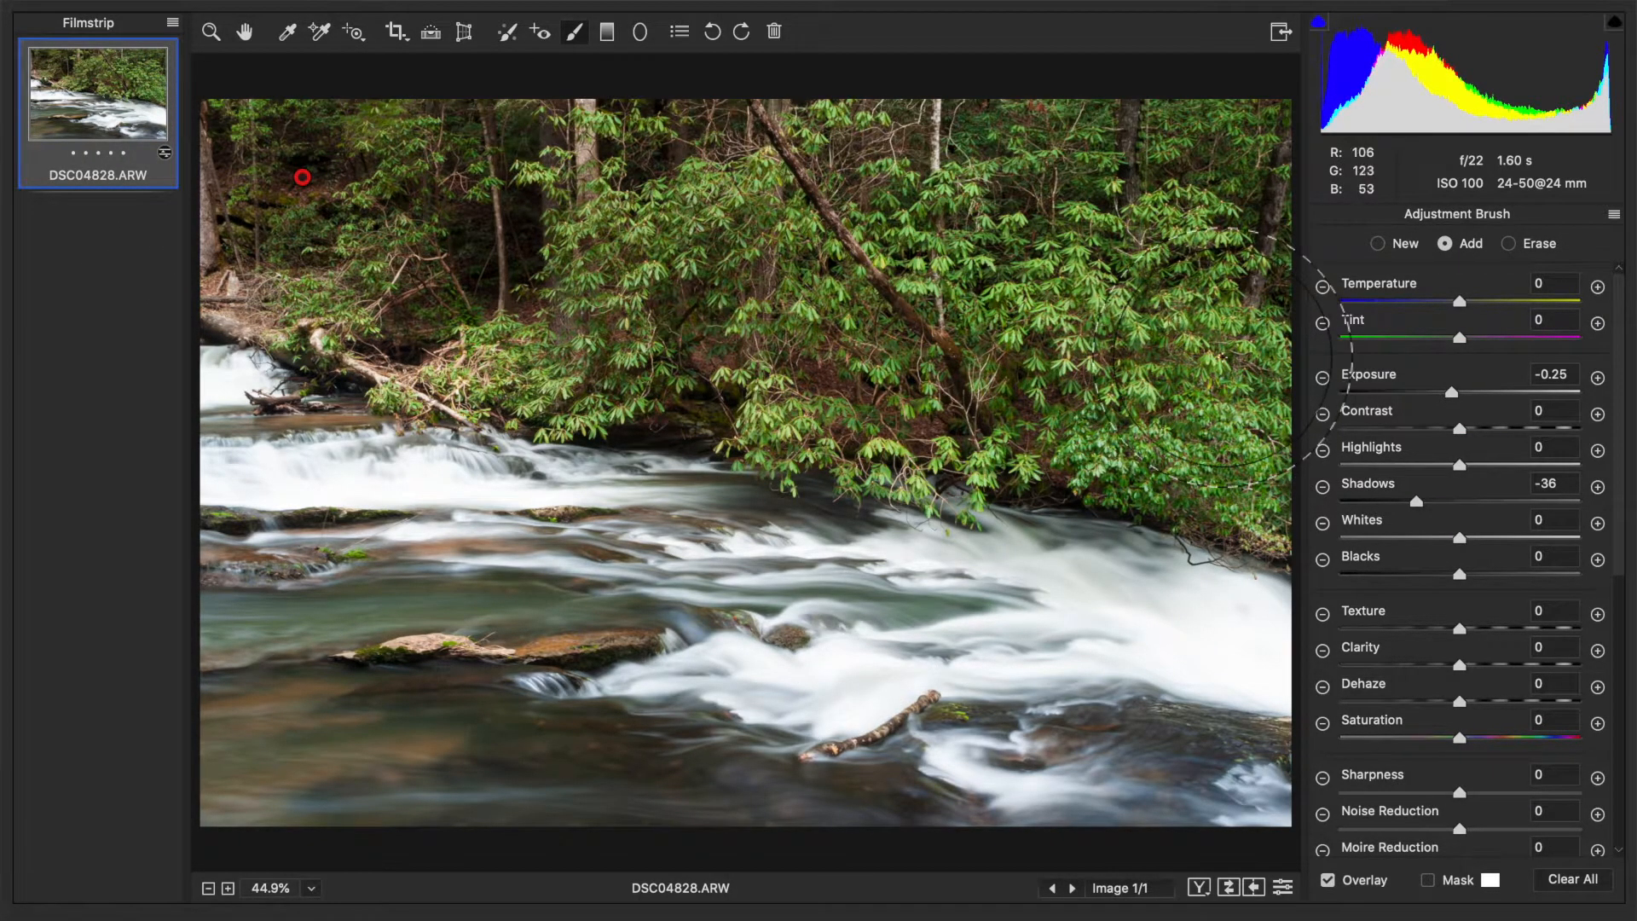
click(246, 34)
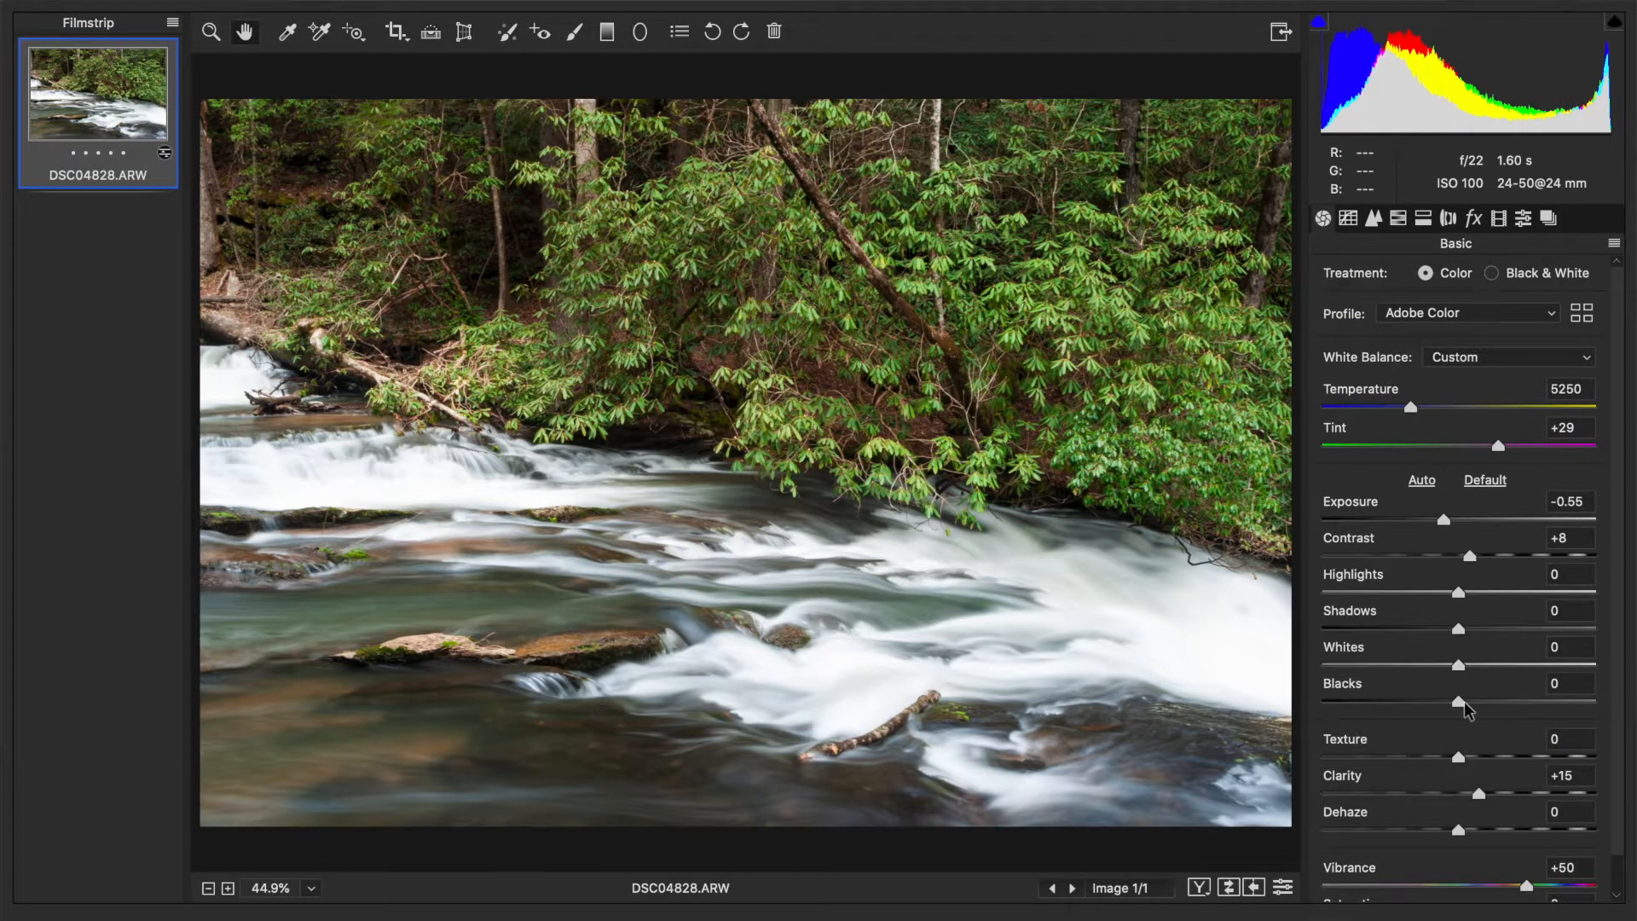
Step: Set the highlights to -17 and the tint to +33
click(1436, 593)
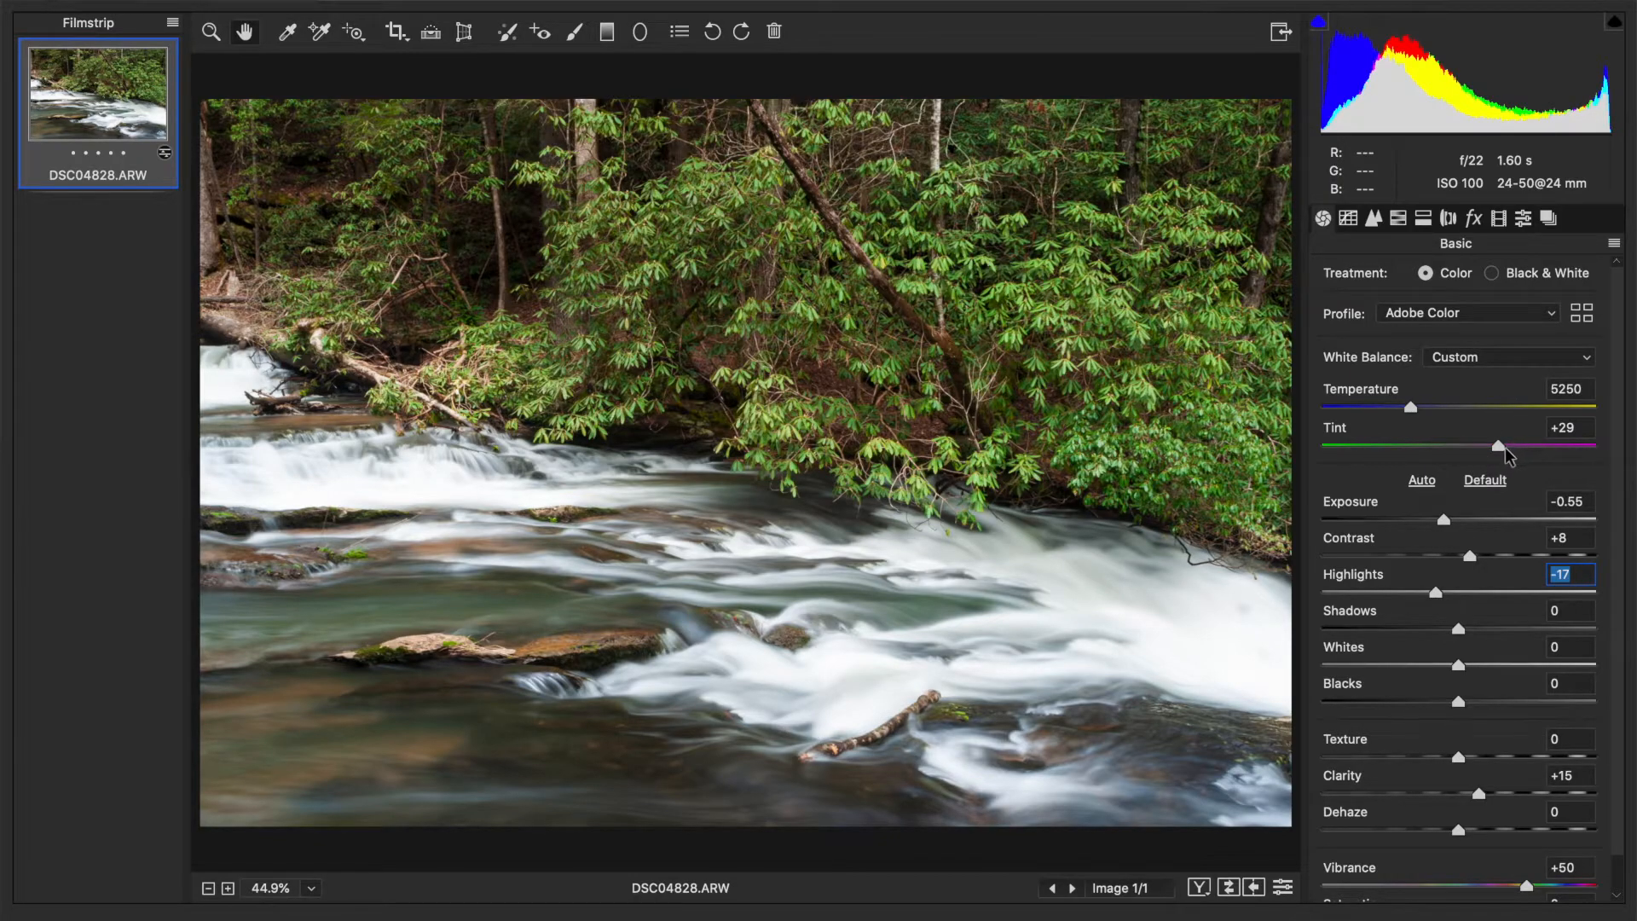
drag(1497, 447, 1504, 449)
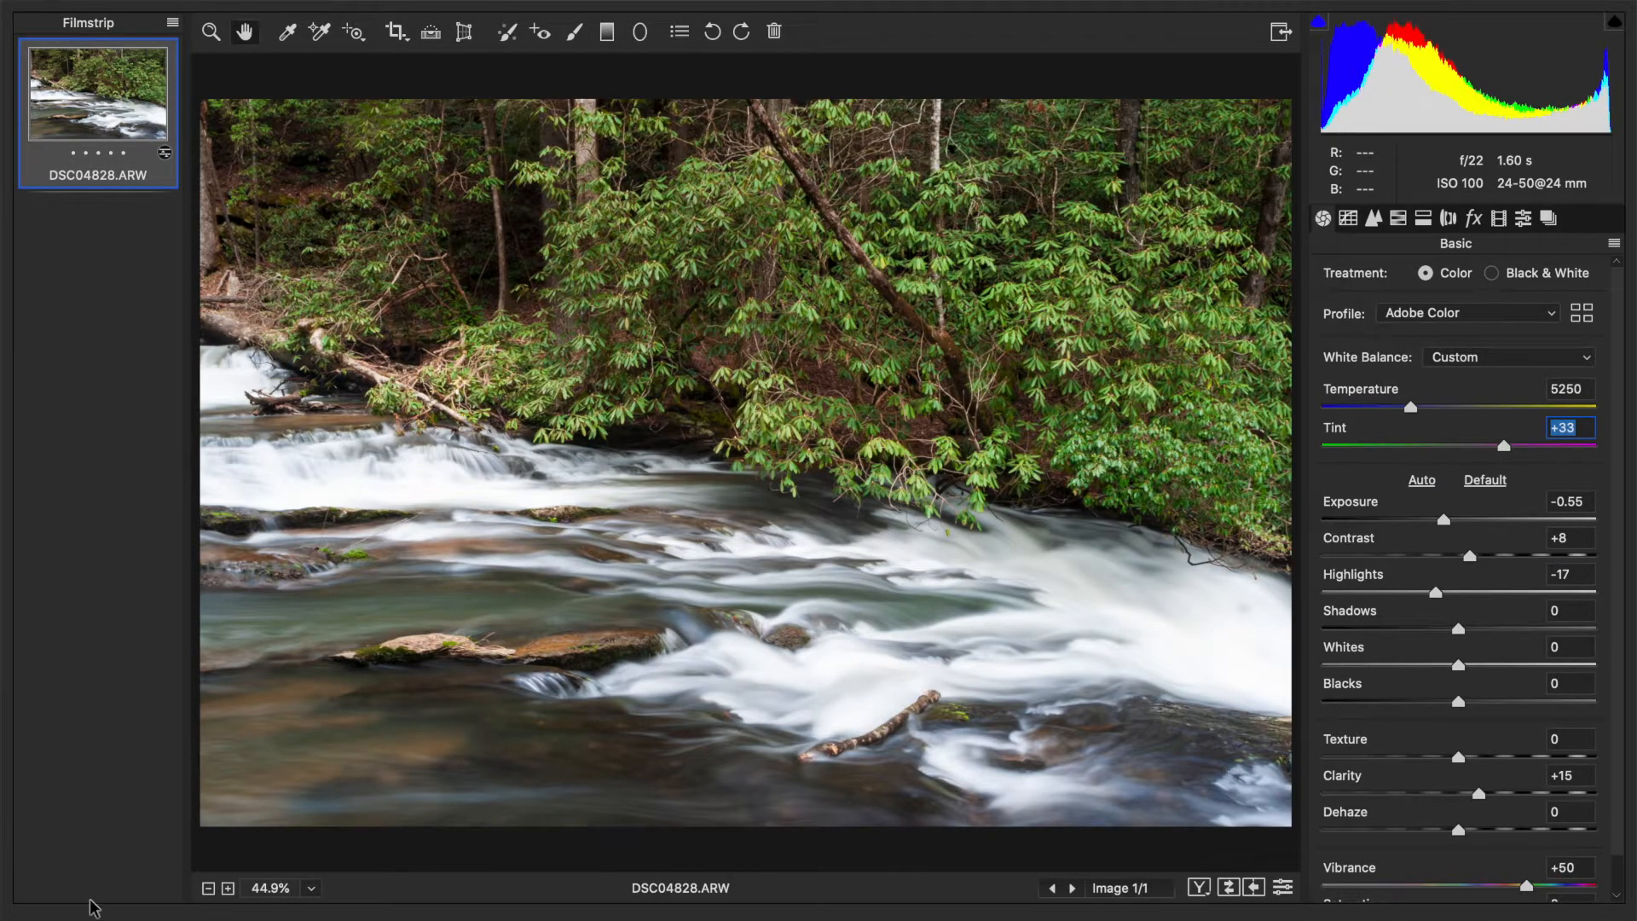
Step: Save a JPEG copy named DSC04828after.jpg in the same location and finish the raw edit
key(super+s)
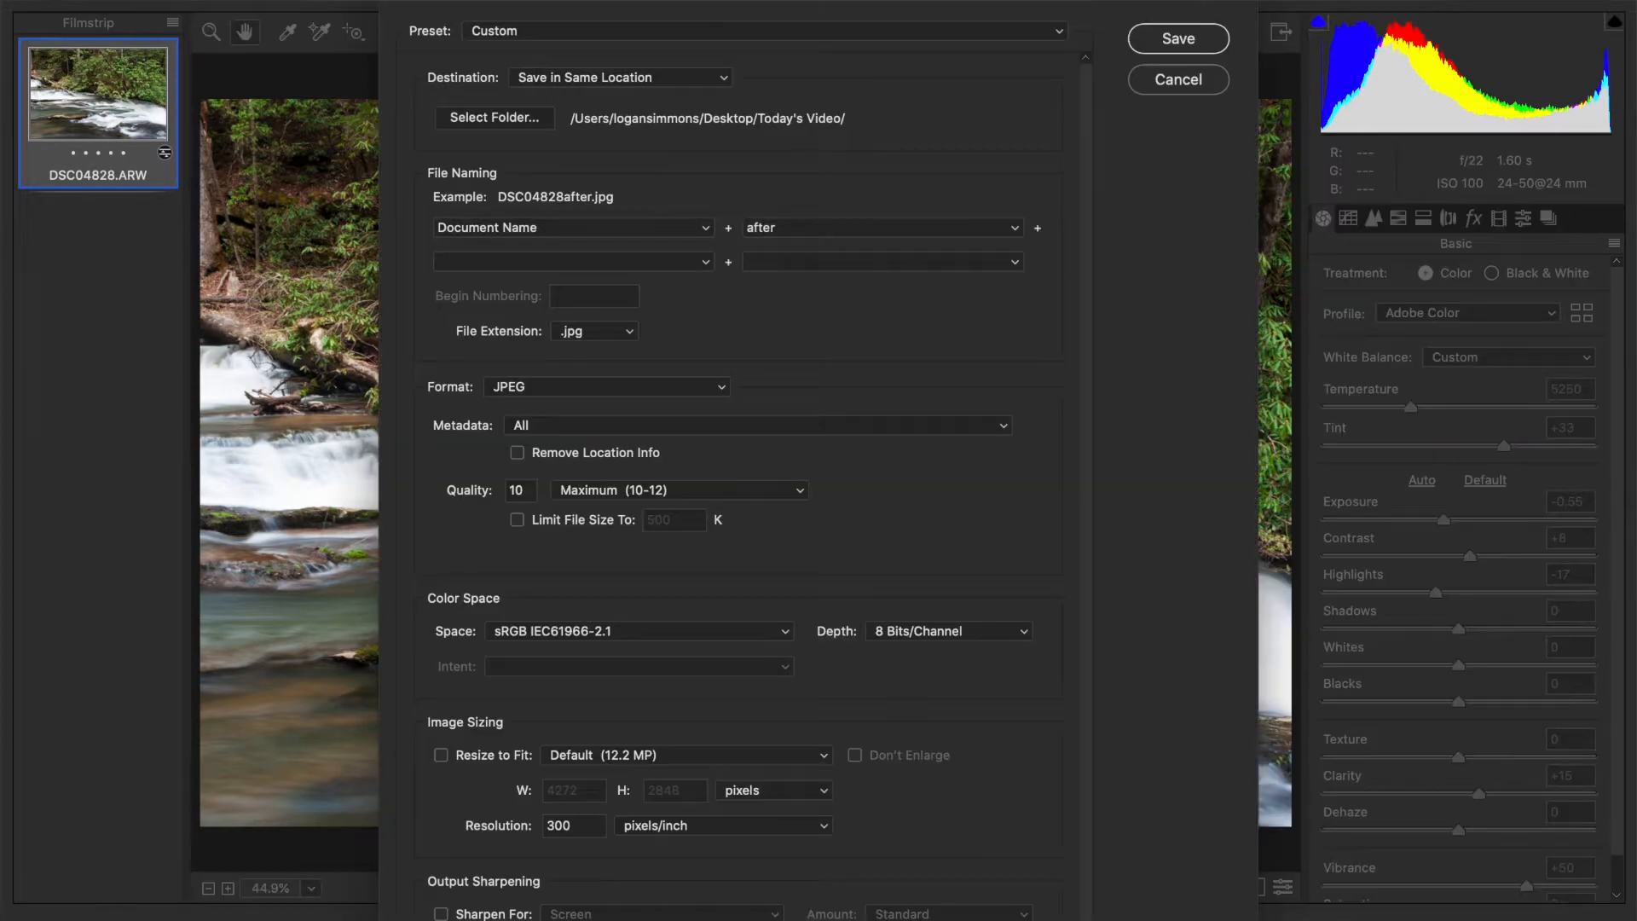
click(1160, 38)
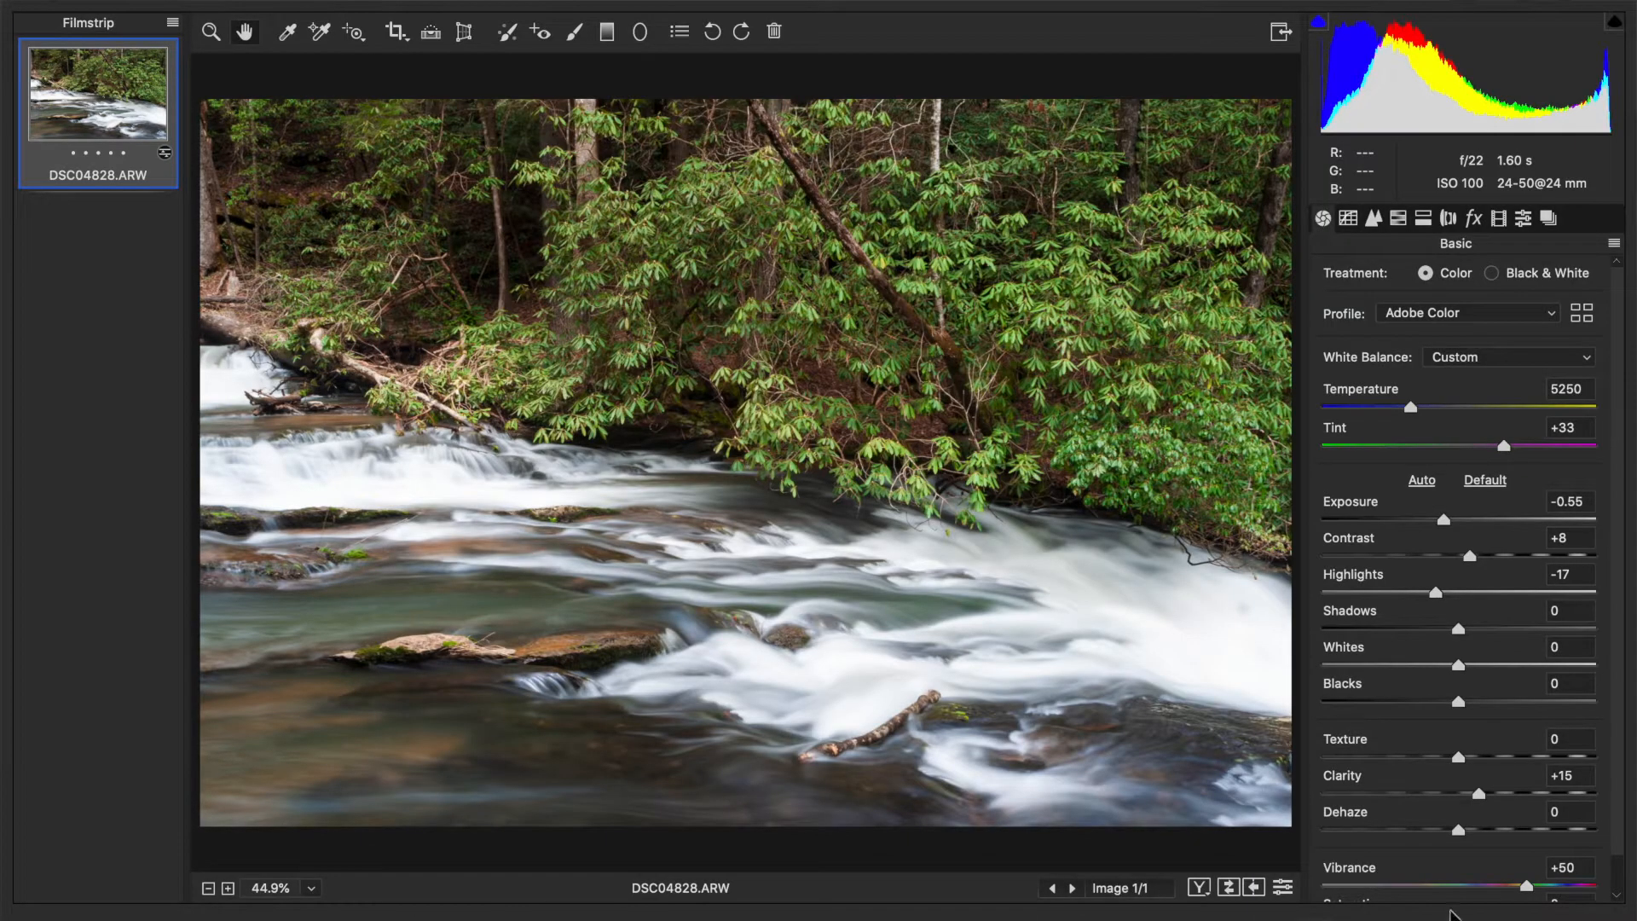
click(1582, 913)
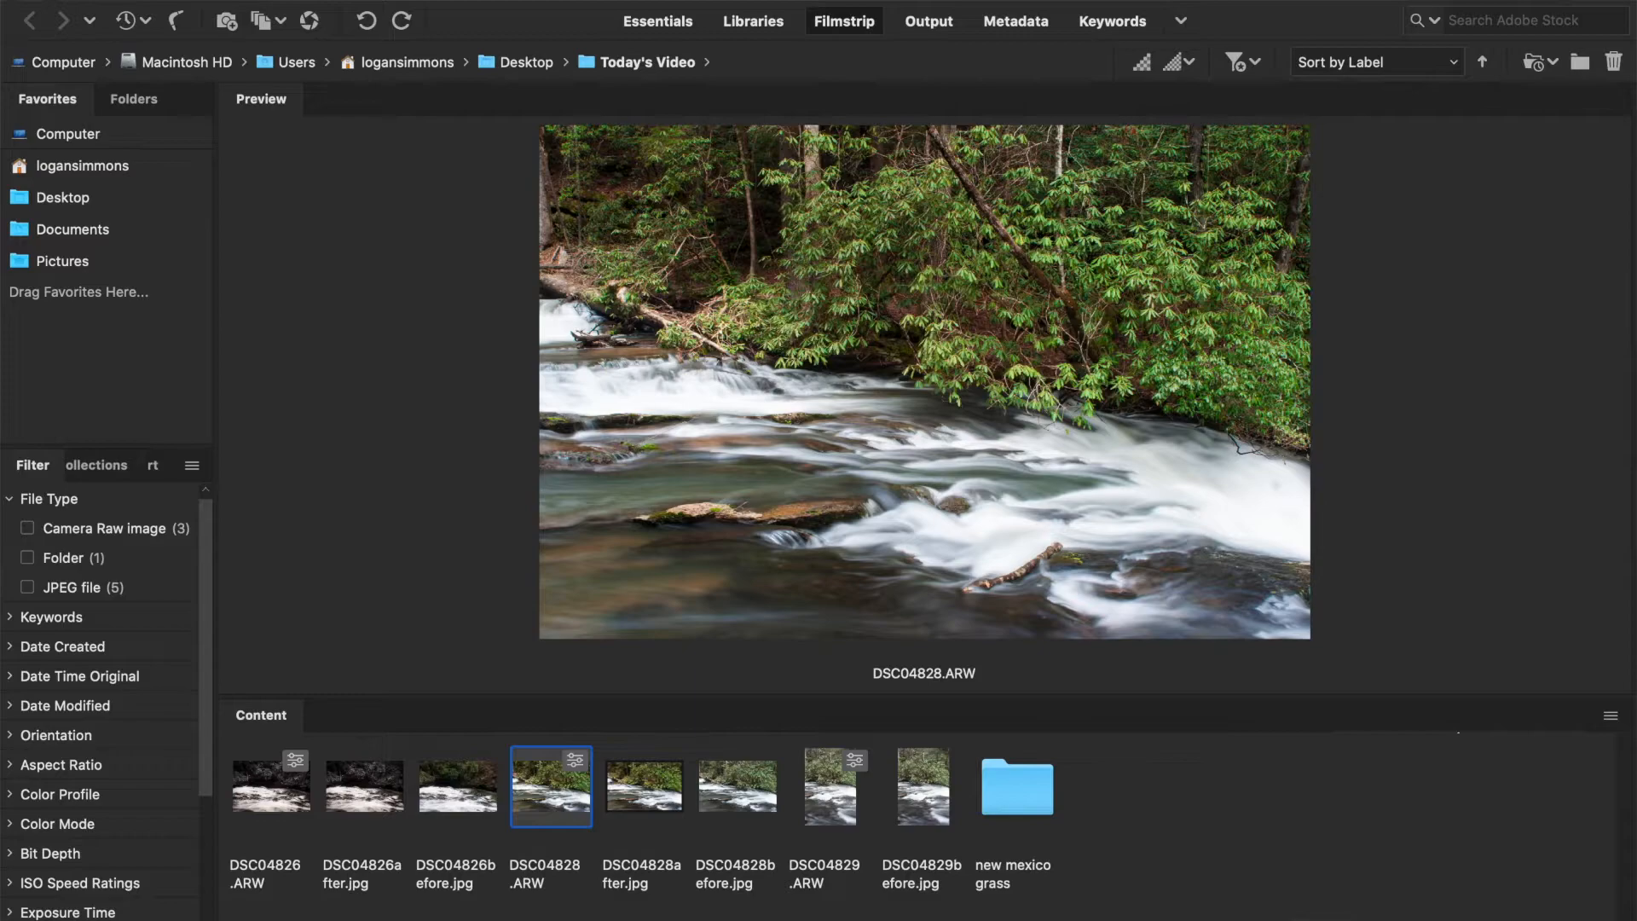
Step: Preview DSC04828after.jpg in Adobe Bridge and open DSC04829.ARW in Camera Raw
click(644, 797)
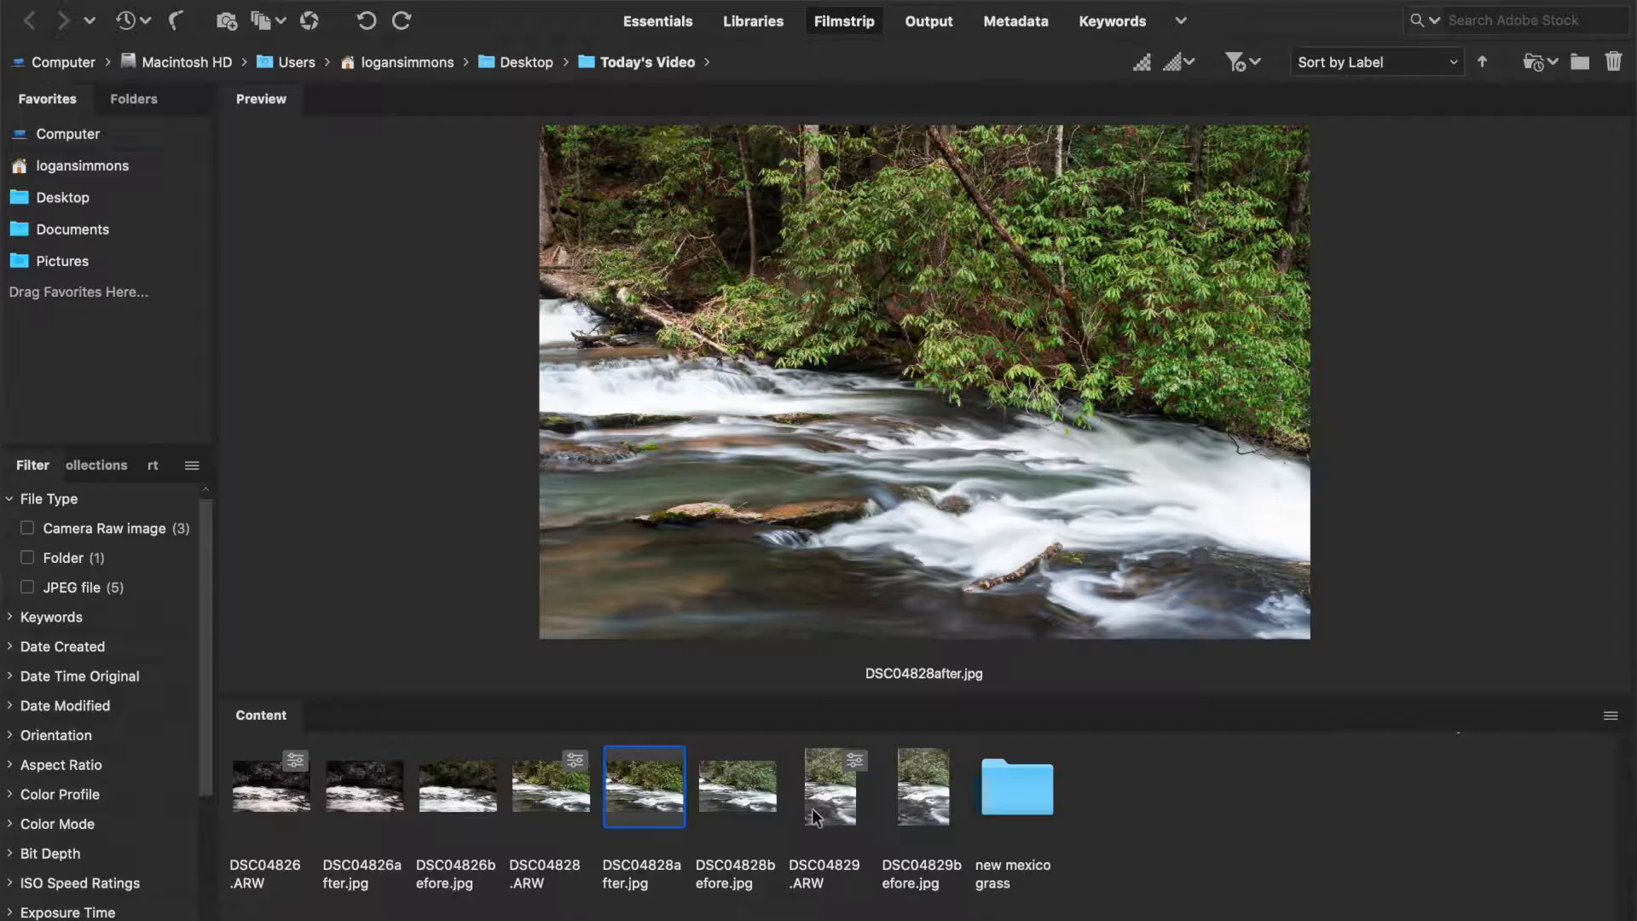
click(812, 807)
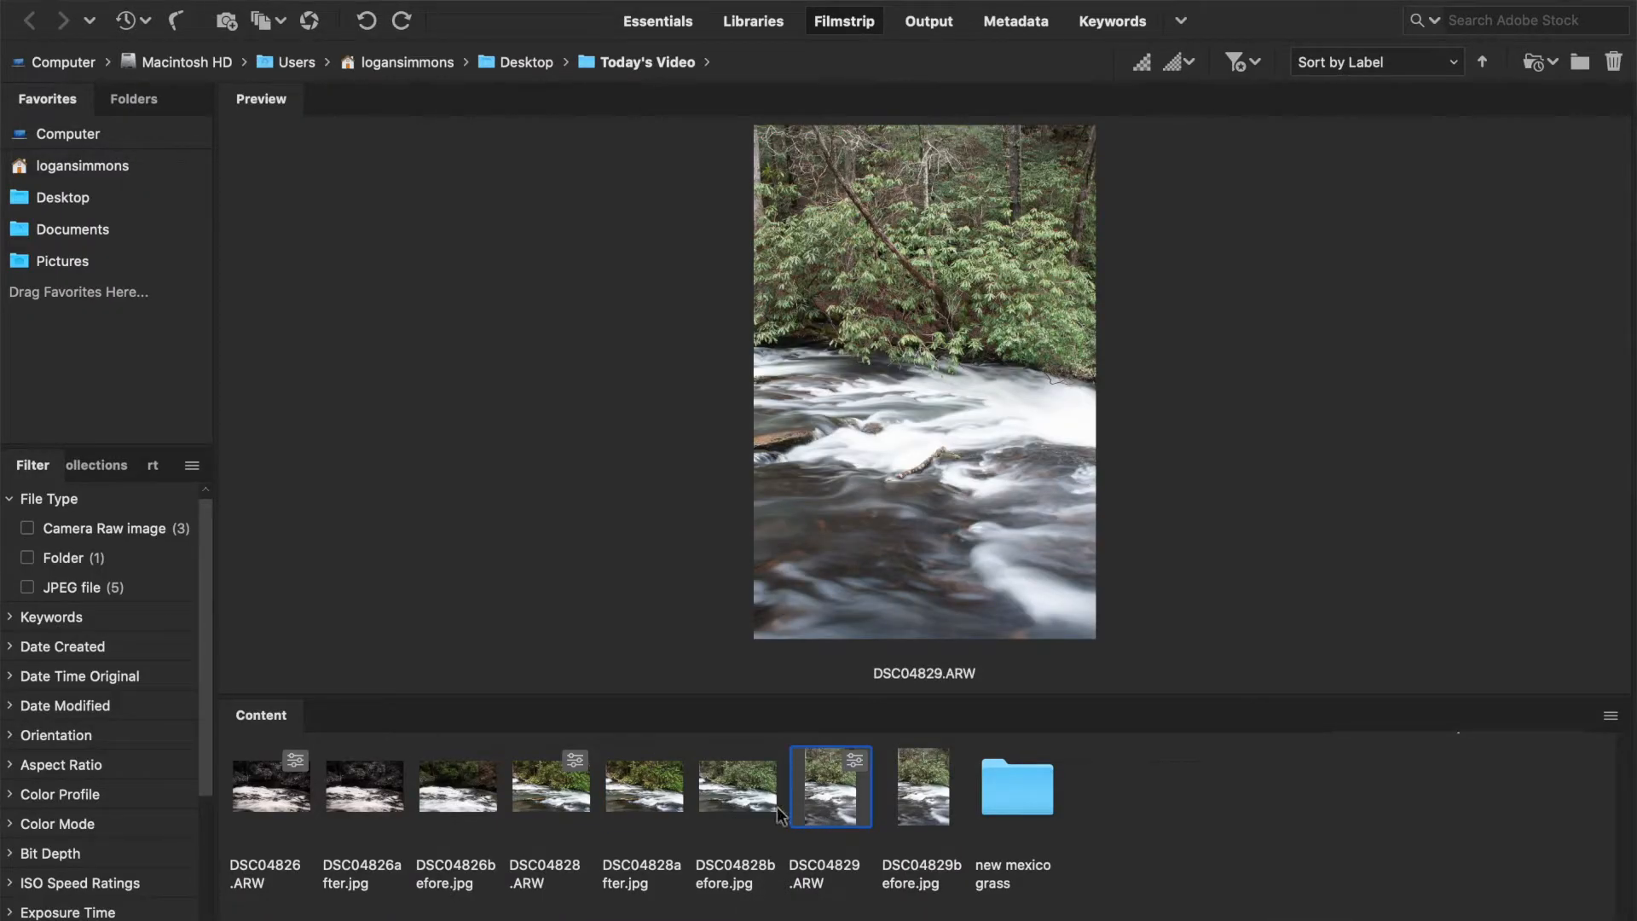
click(655, 802)
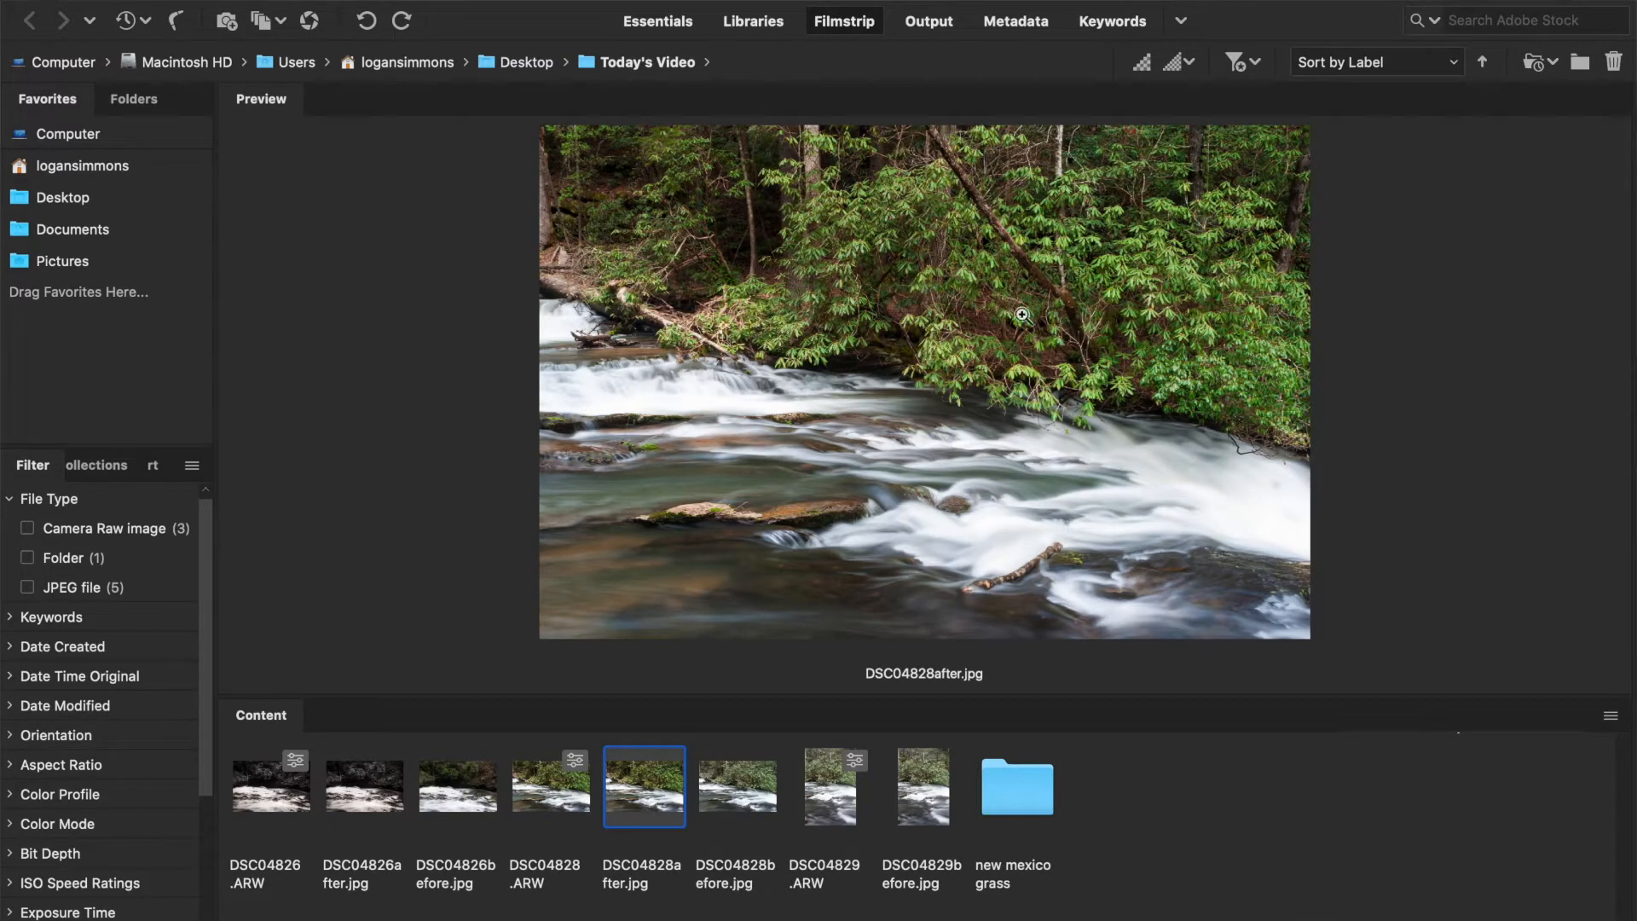
click(817, 837)
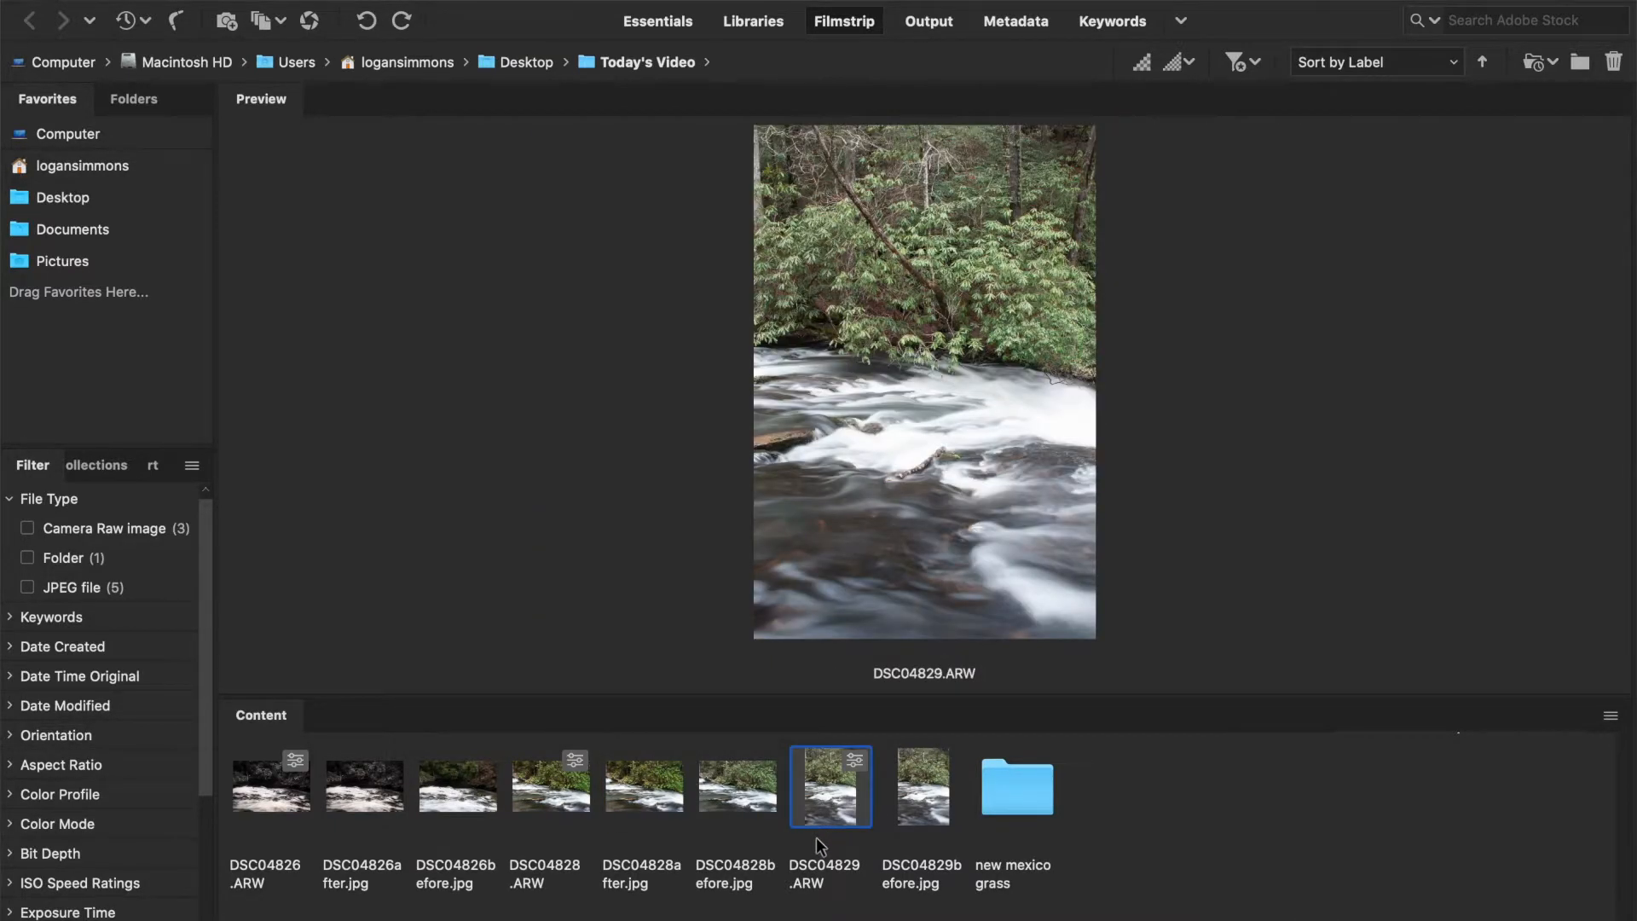
right_click(816, 837)
click(894, 388)
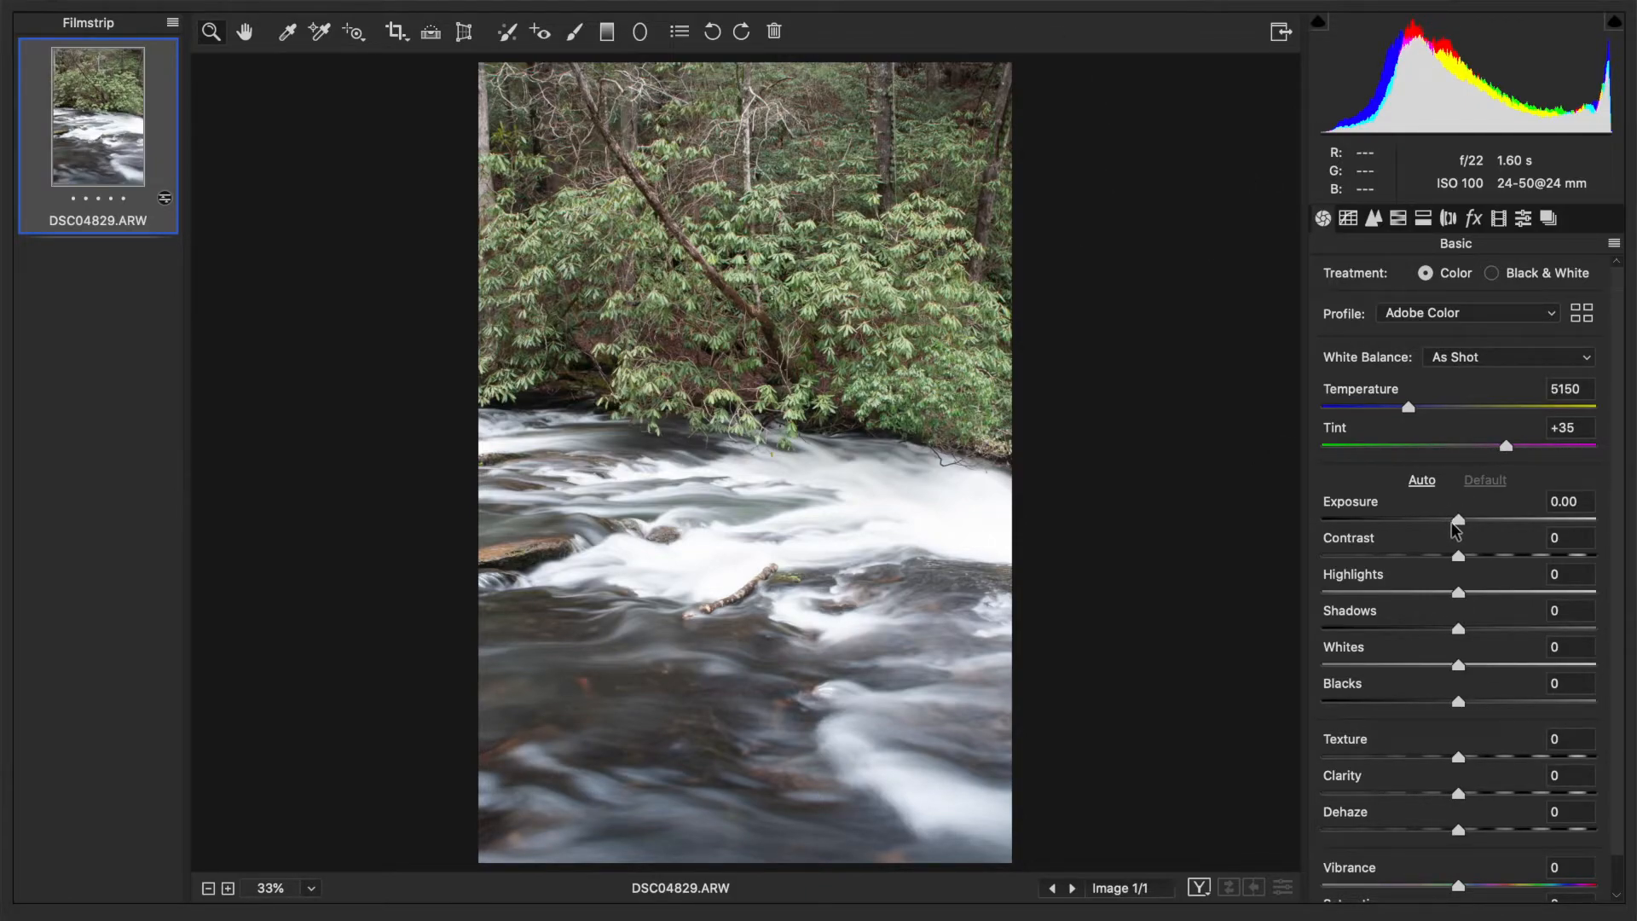
Step: Set the basic adjustments of DSC04829.ARW to exposure -0.15, contrast +8, clarity +14, temperature 5250 and vibrance +43
drag(1452, 523, 1448, 523)
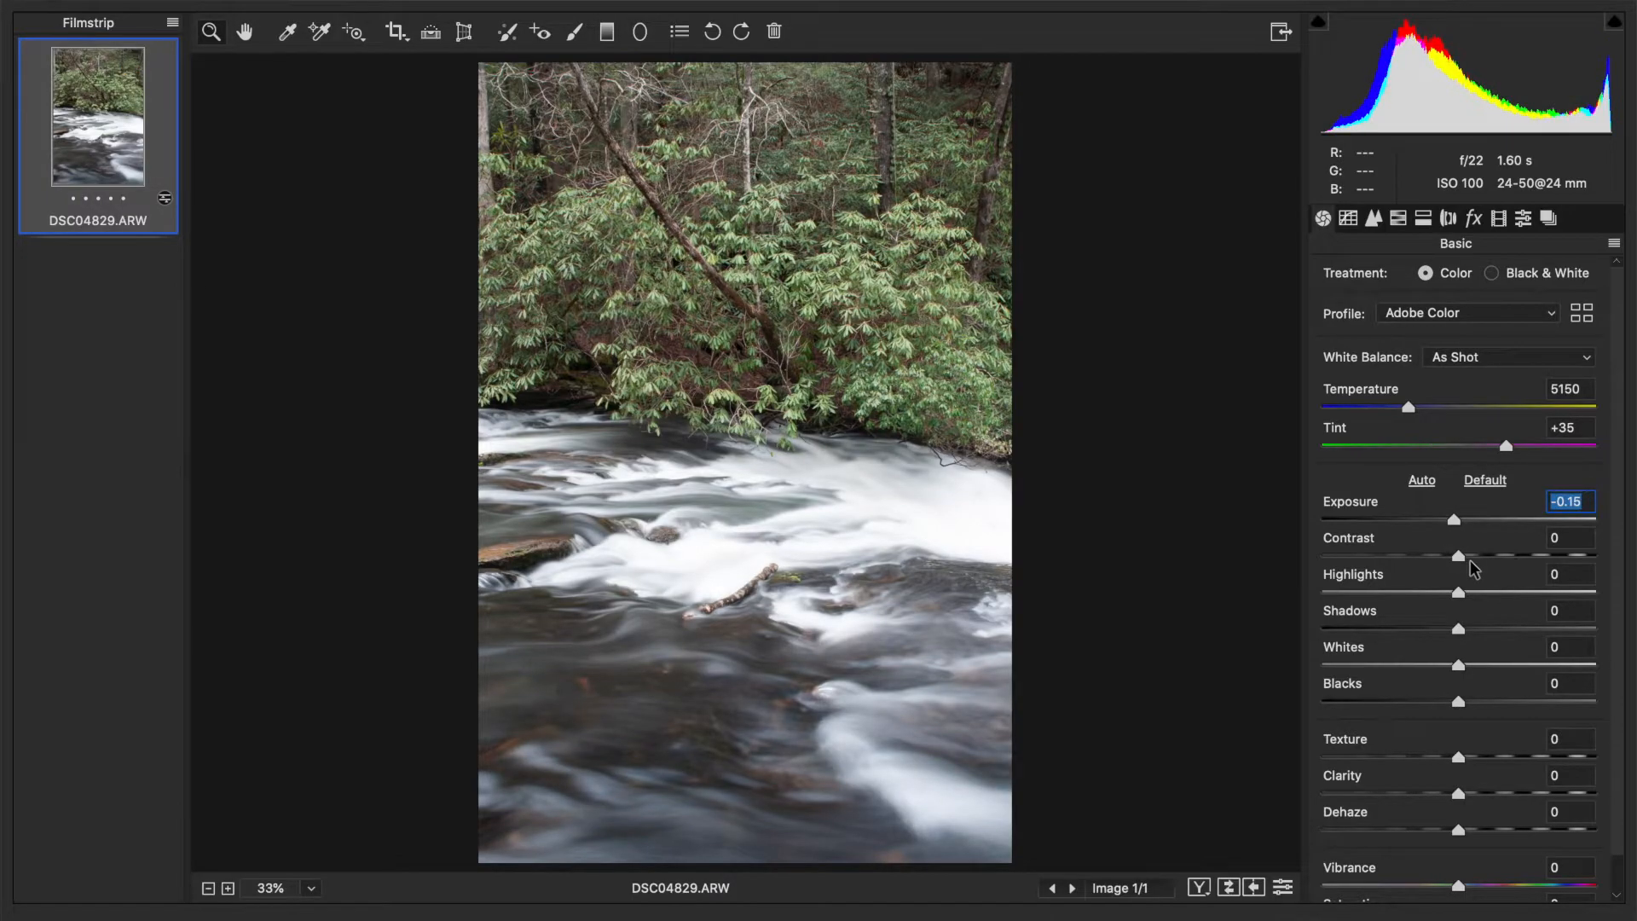
click(1470, 557)
click(1478, 794)
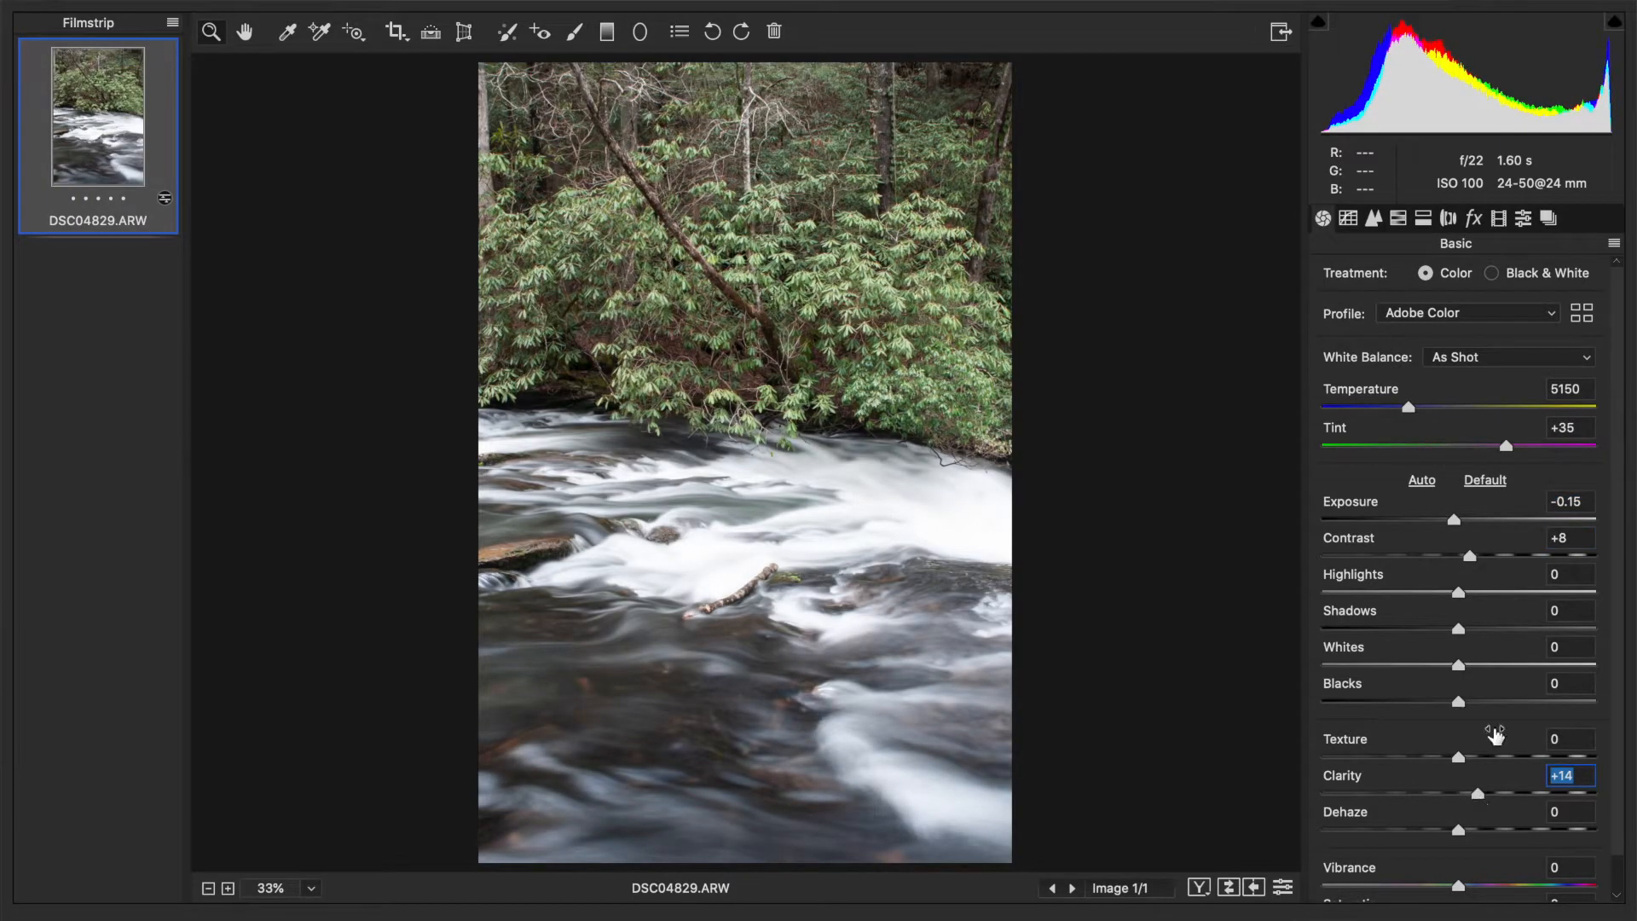
click(1413, 407)
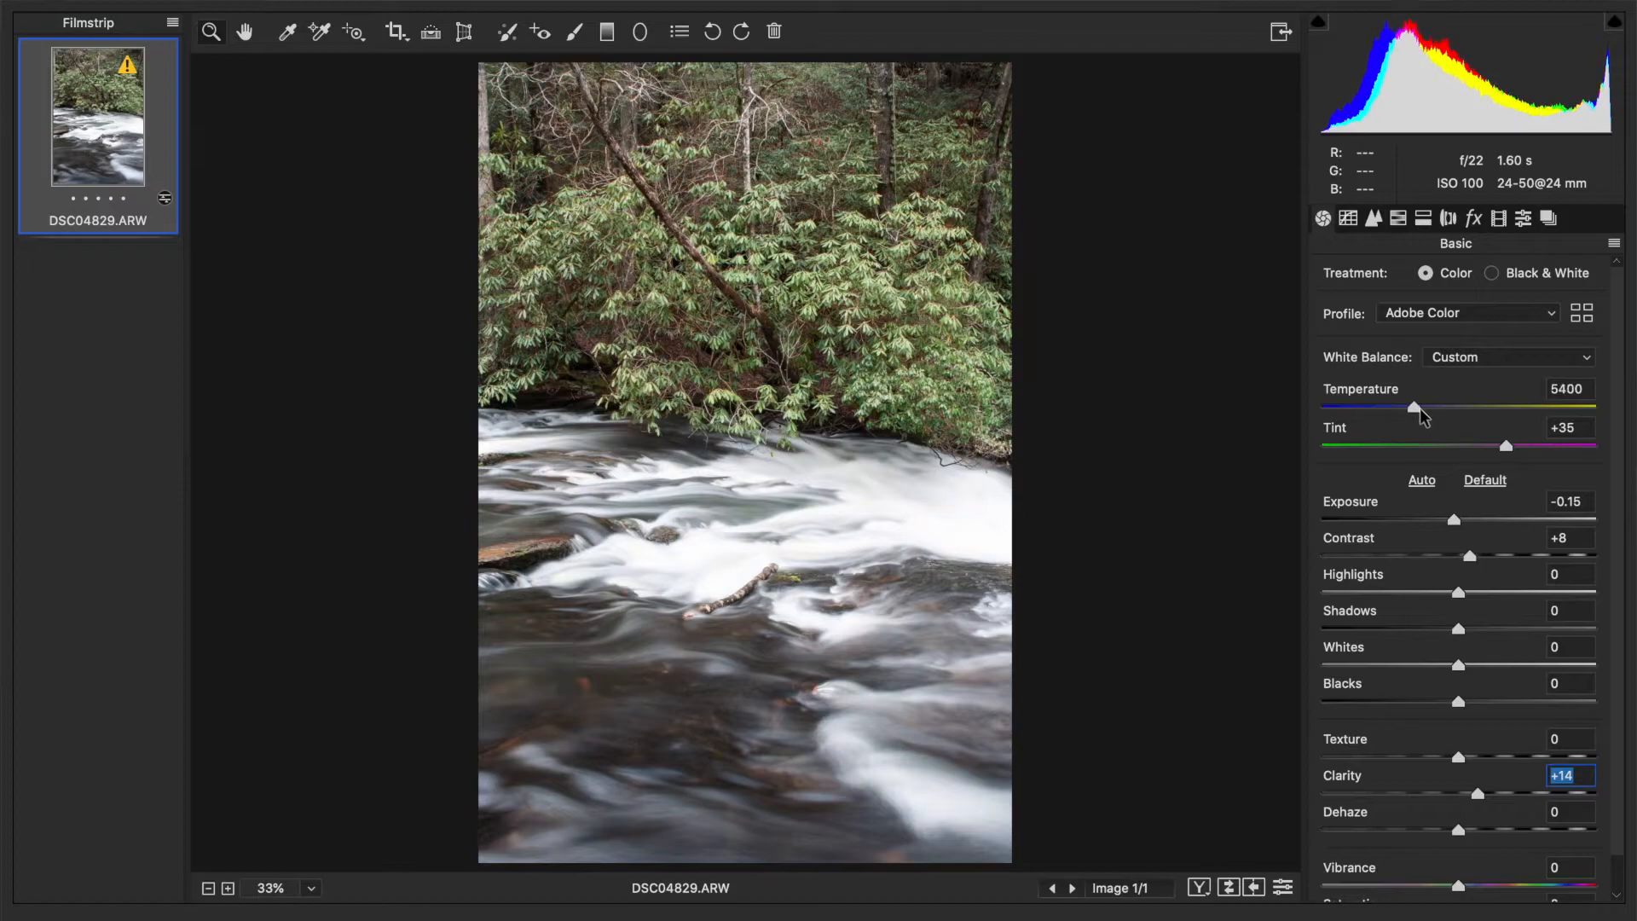
drag(1420, 408, 1416, 407)
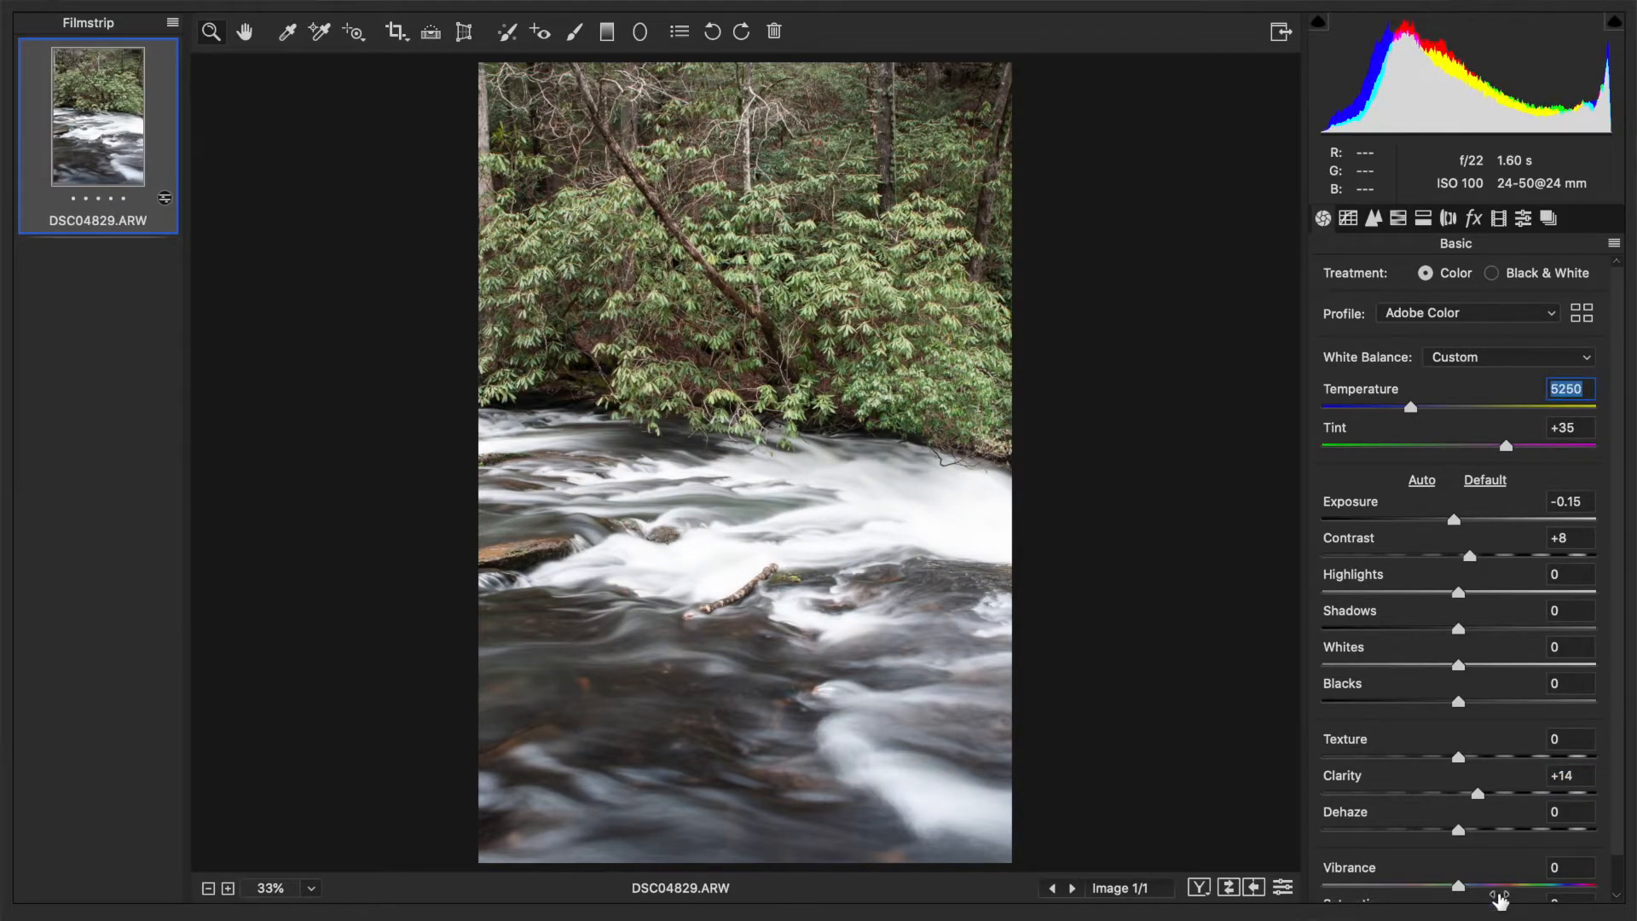
drag(1504, 891, 1515, 891)
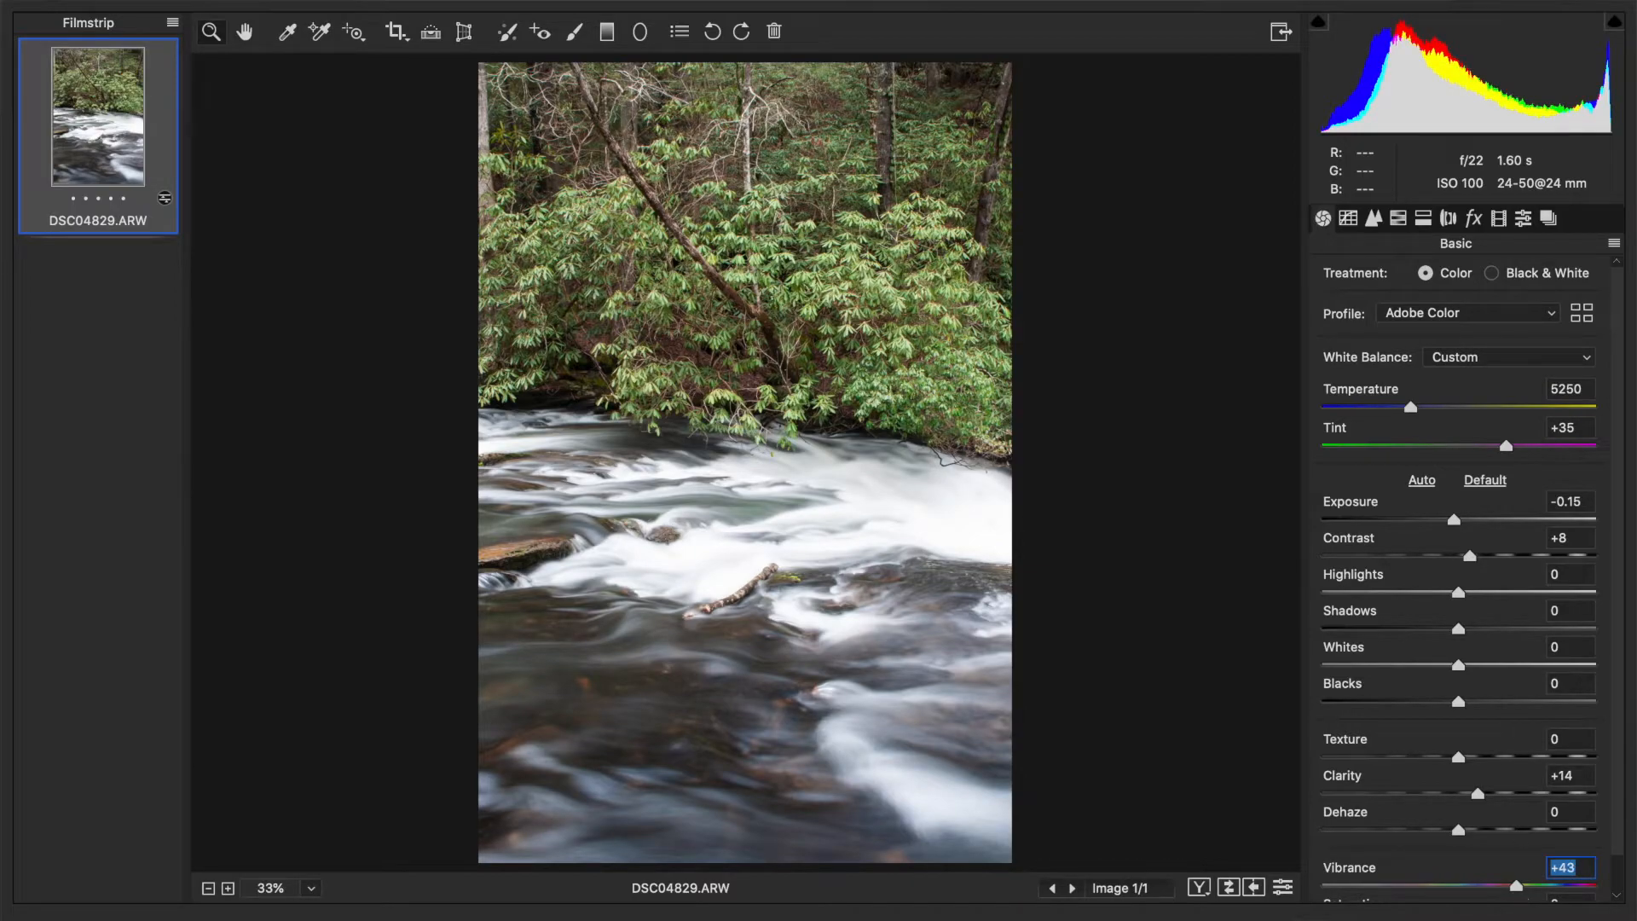
Step: Set the HSL saturation to +25 for greens, +21 for oranges, +14 for yellows and +21 for blues
click(1415, 218)
click(1397, 220)
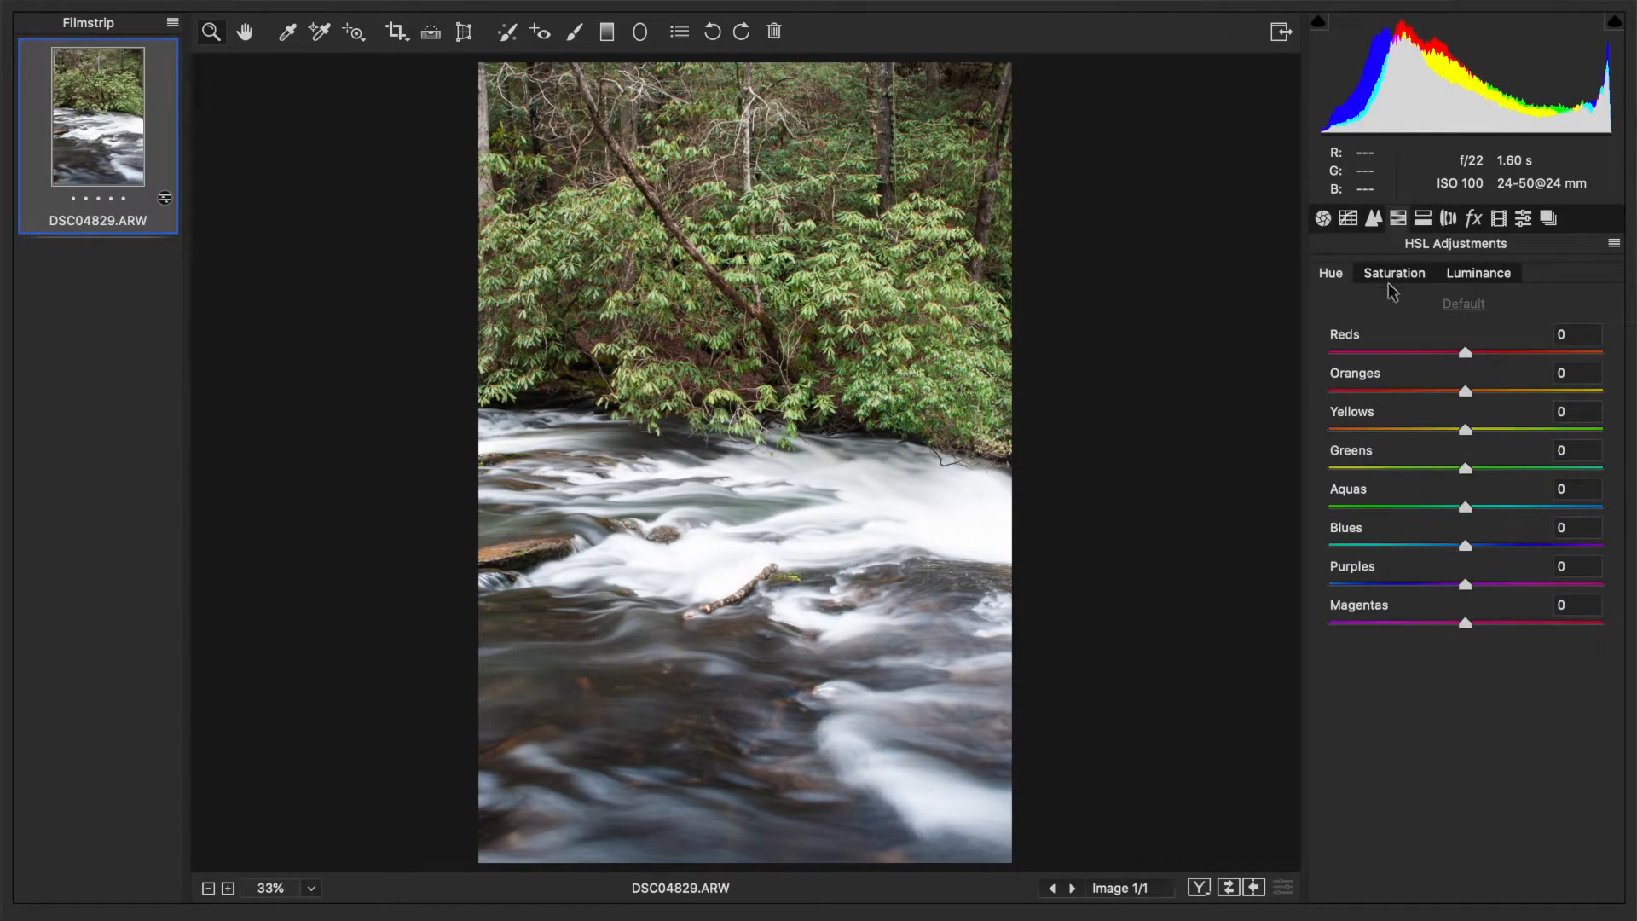
click(1389, 279)
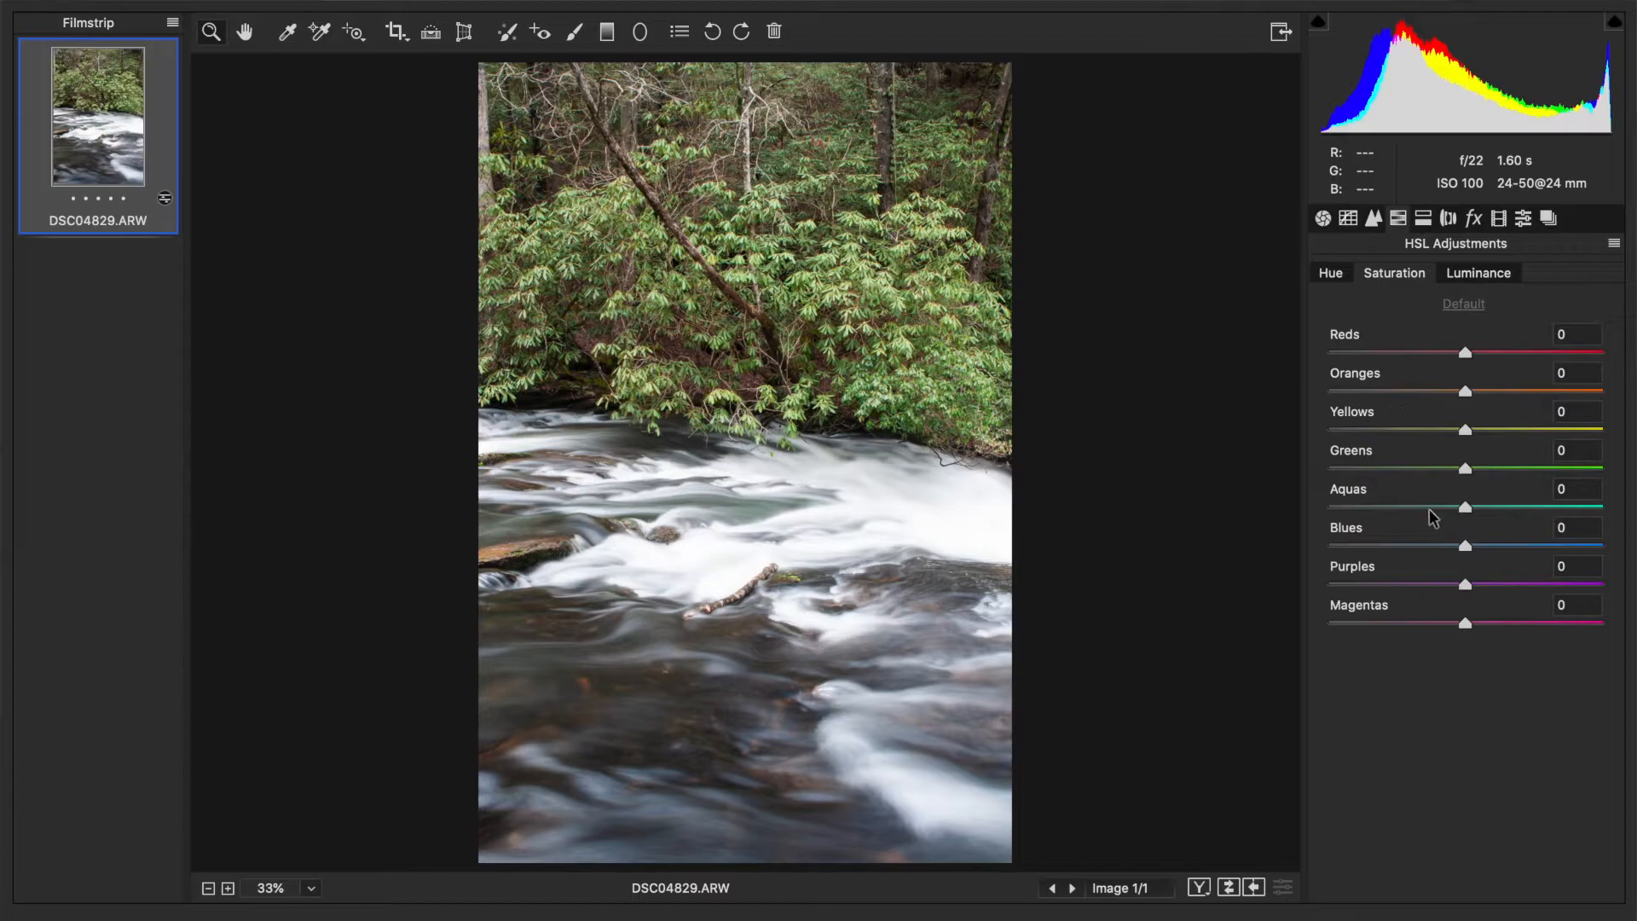
drag(1482, 467, 1499, 472)
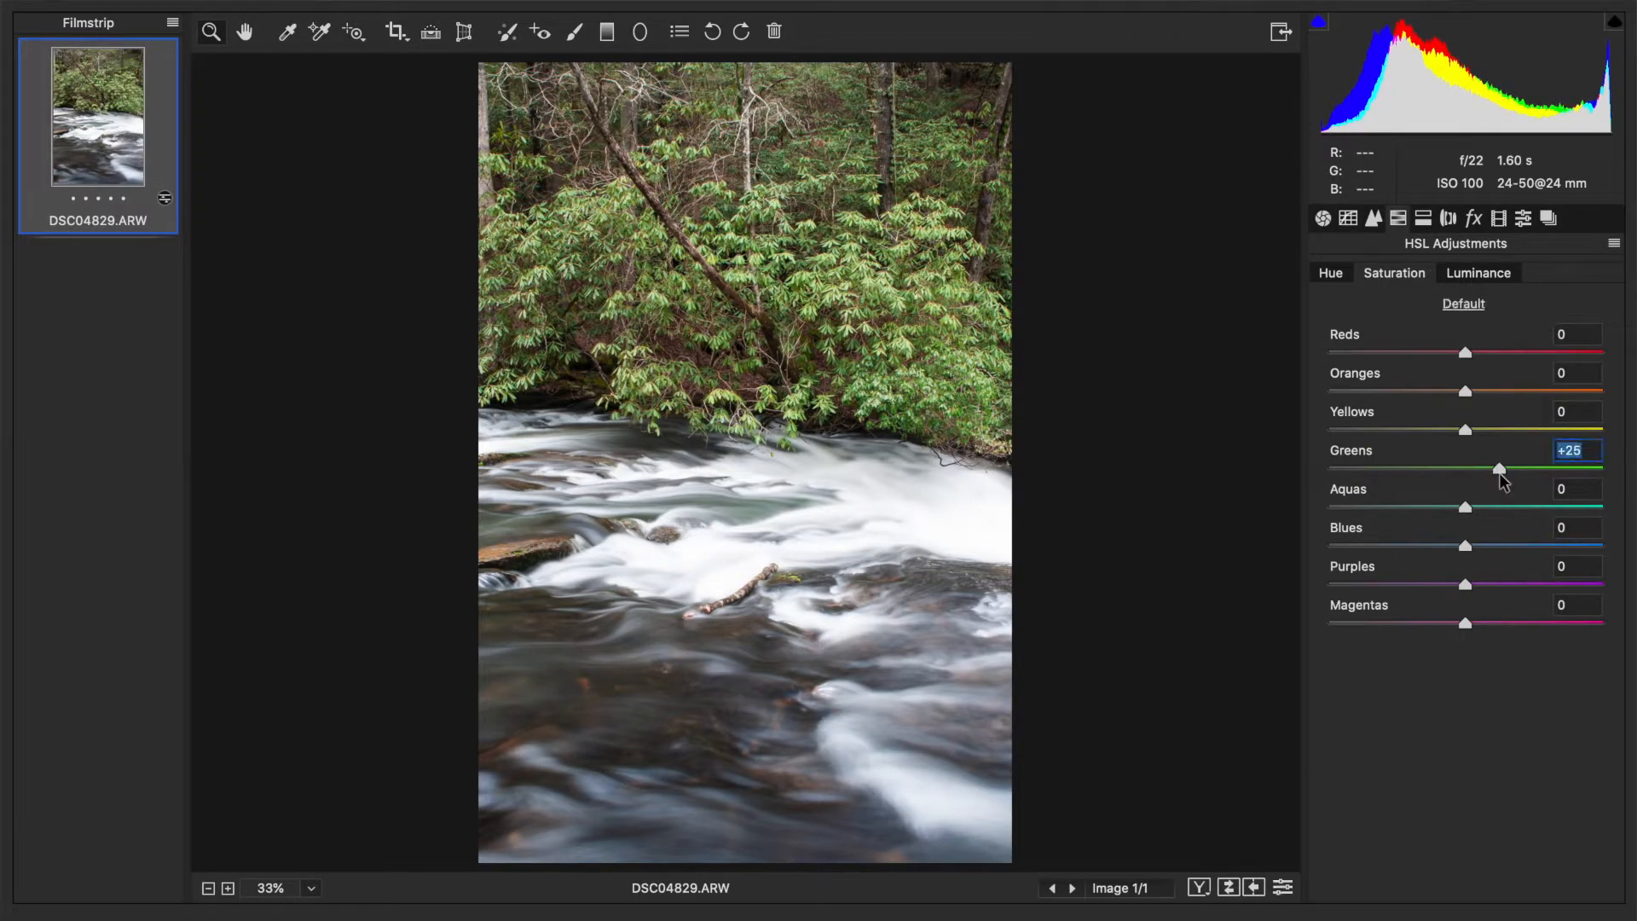
click(1495, 392)
click(1485, 430)
click(1494, 547)
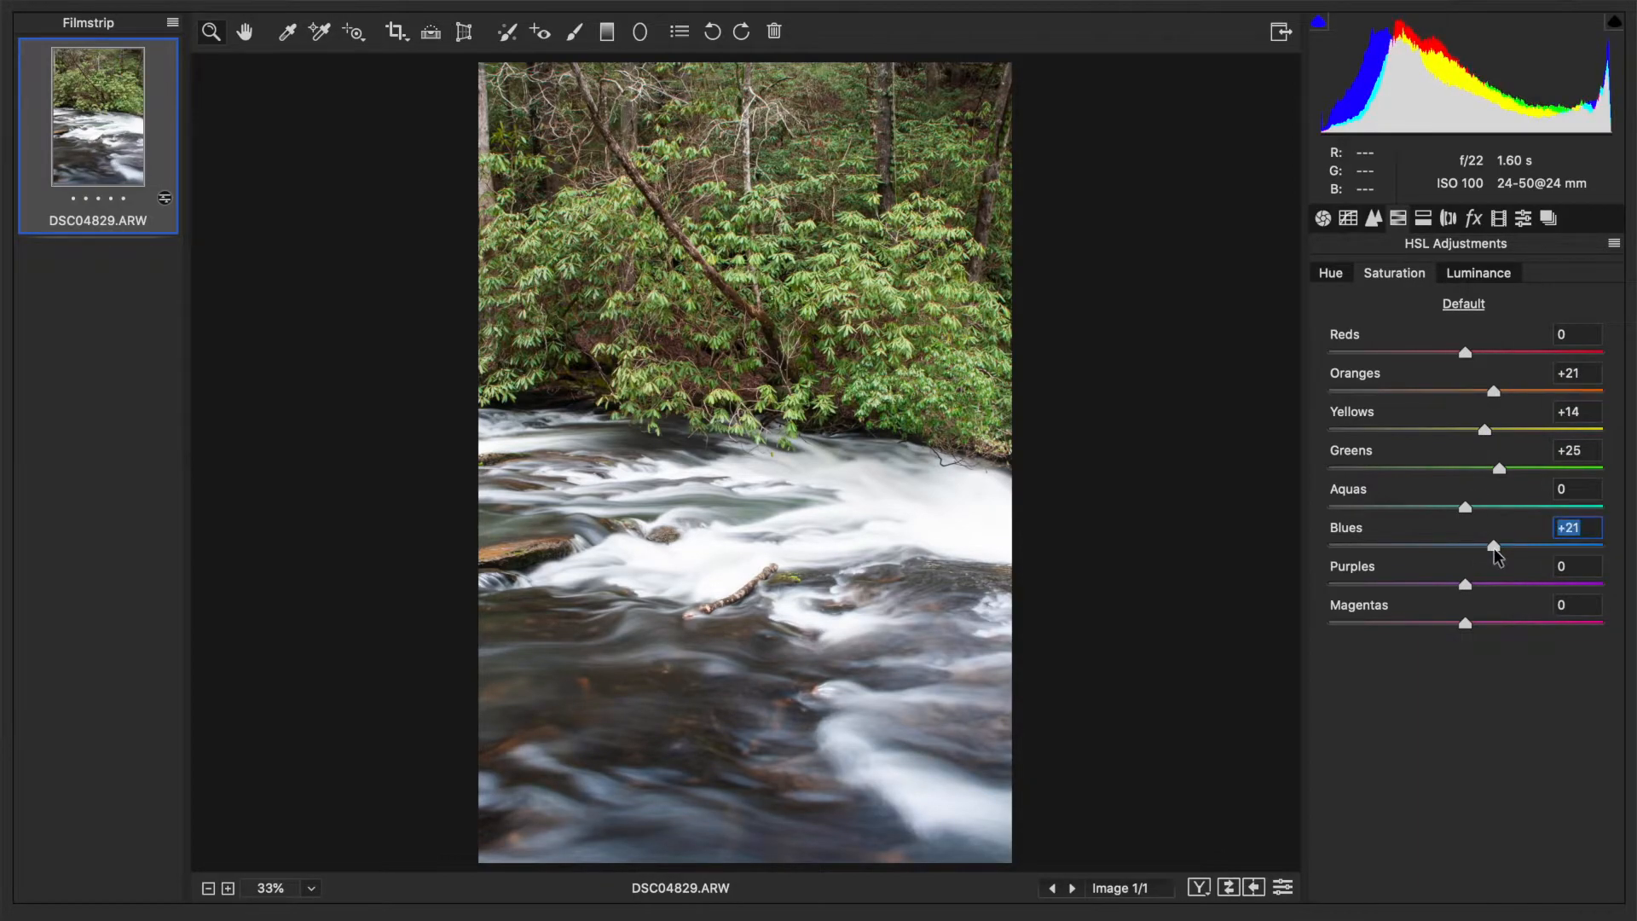
Step: Set the greens hue to +10 and lower the highlights to -19
click(1331, 273)
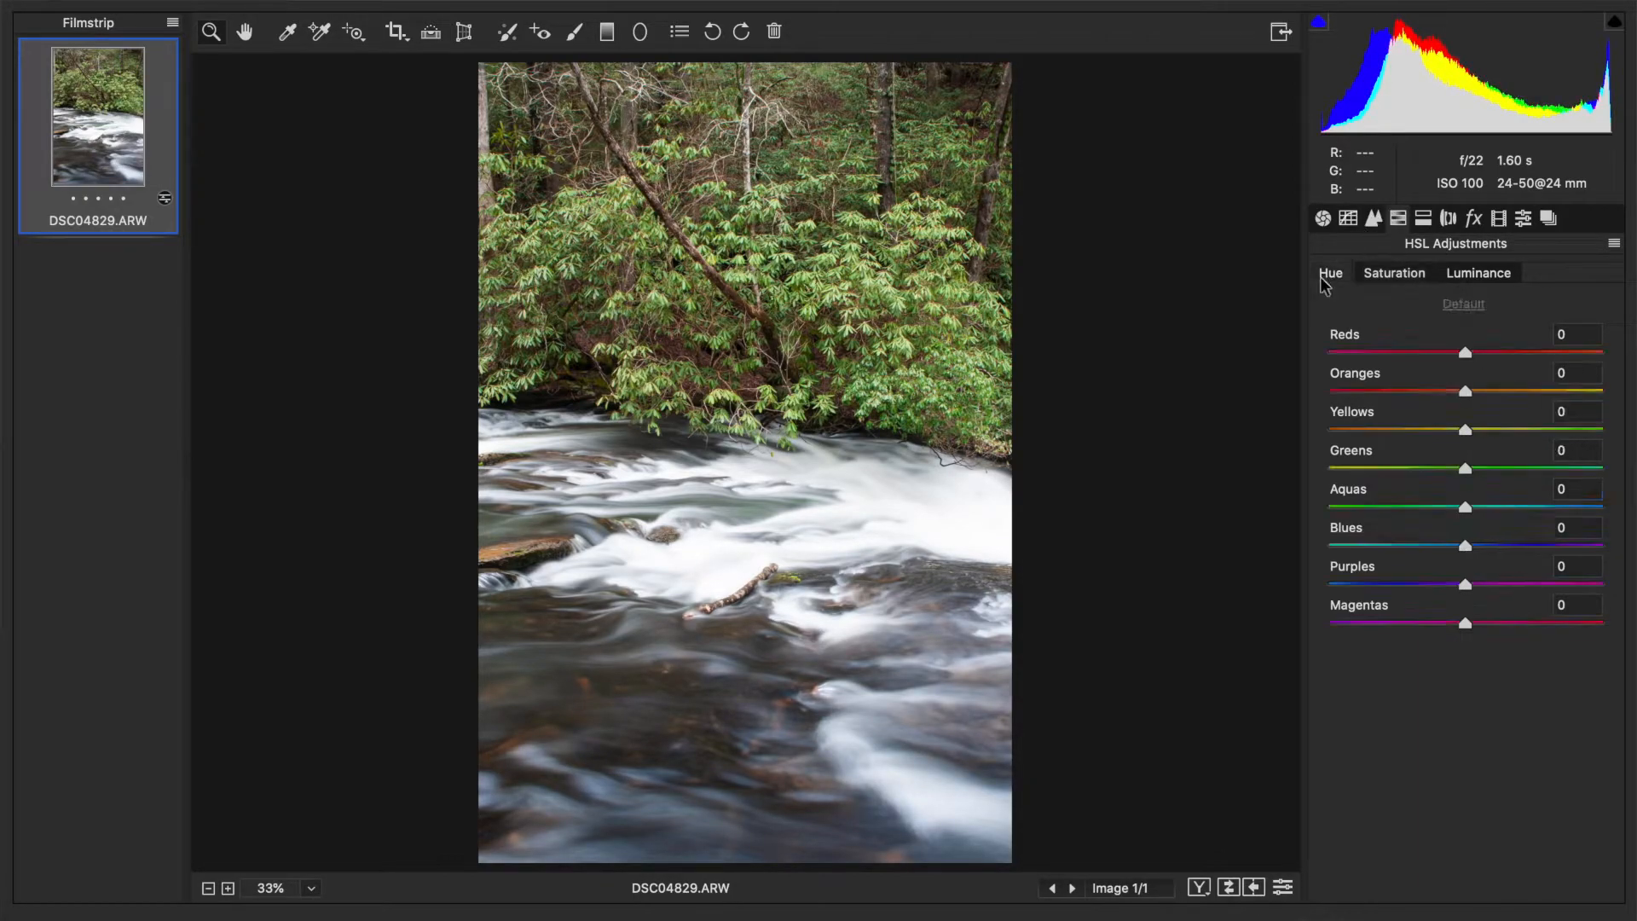
click(1479, 468)
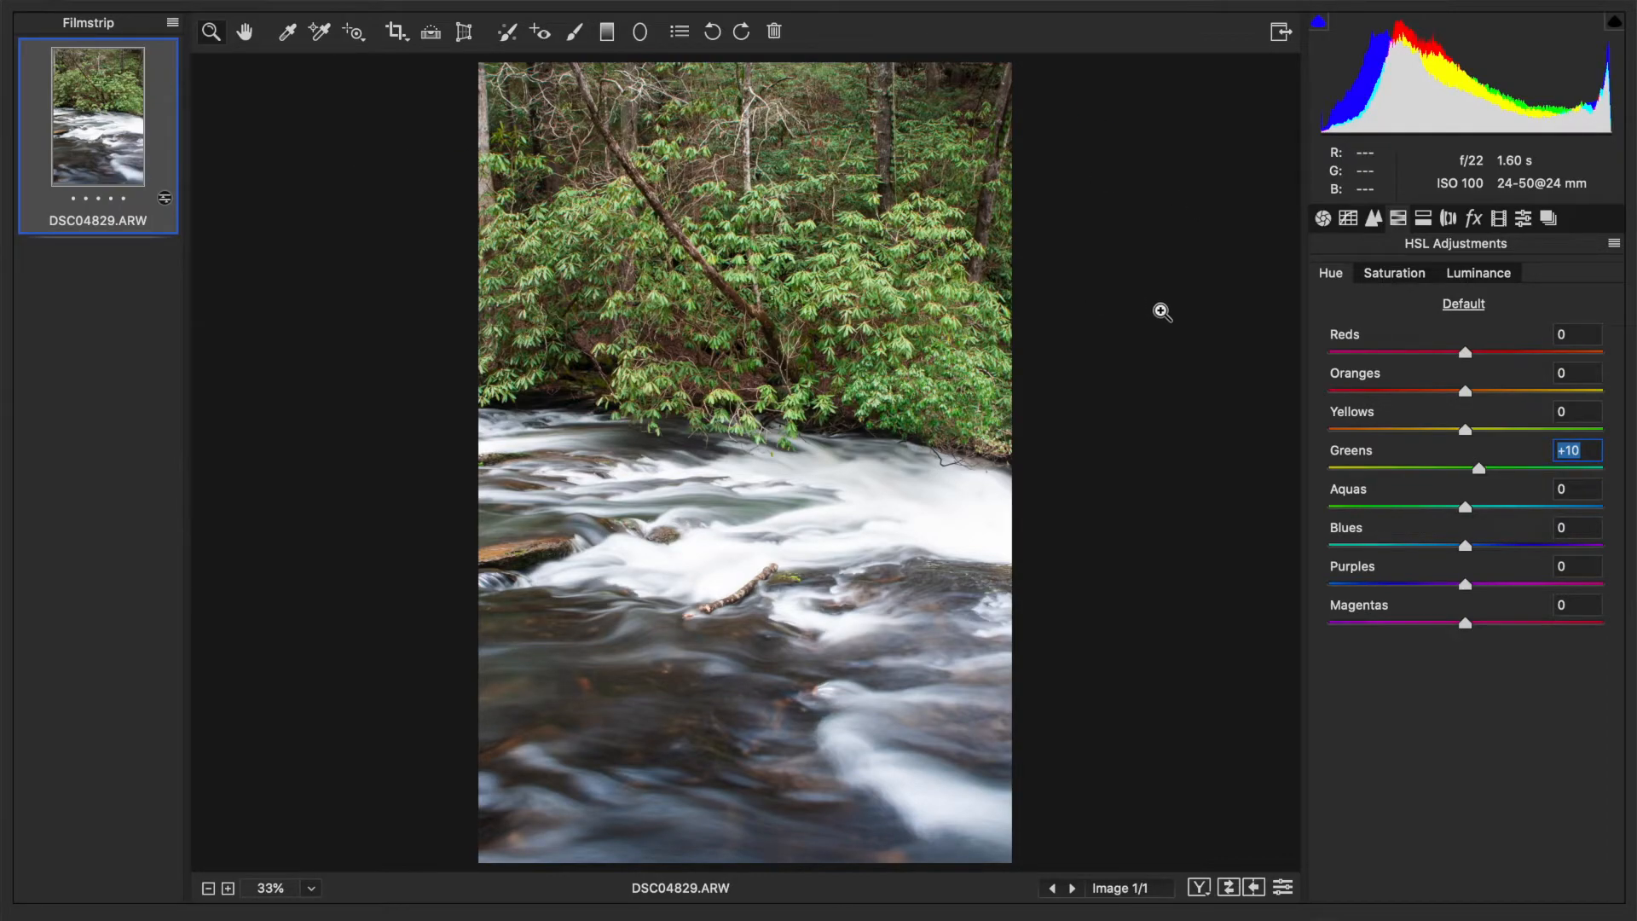
click(1326, 219)
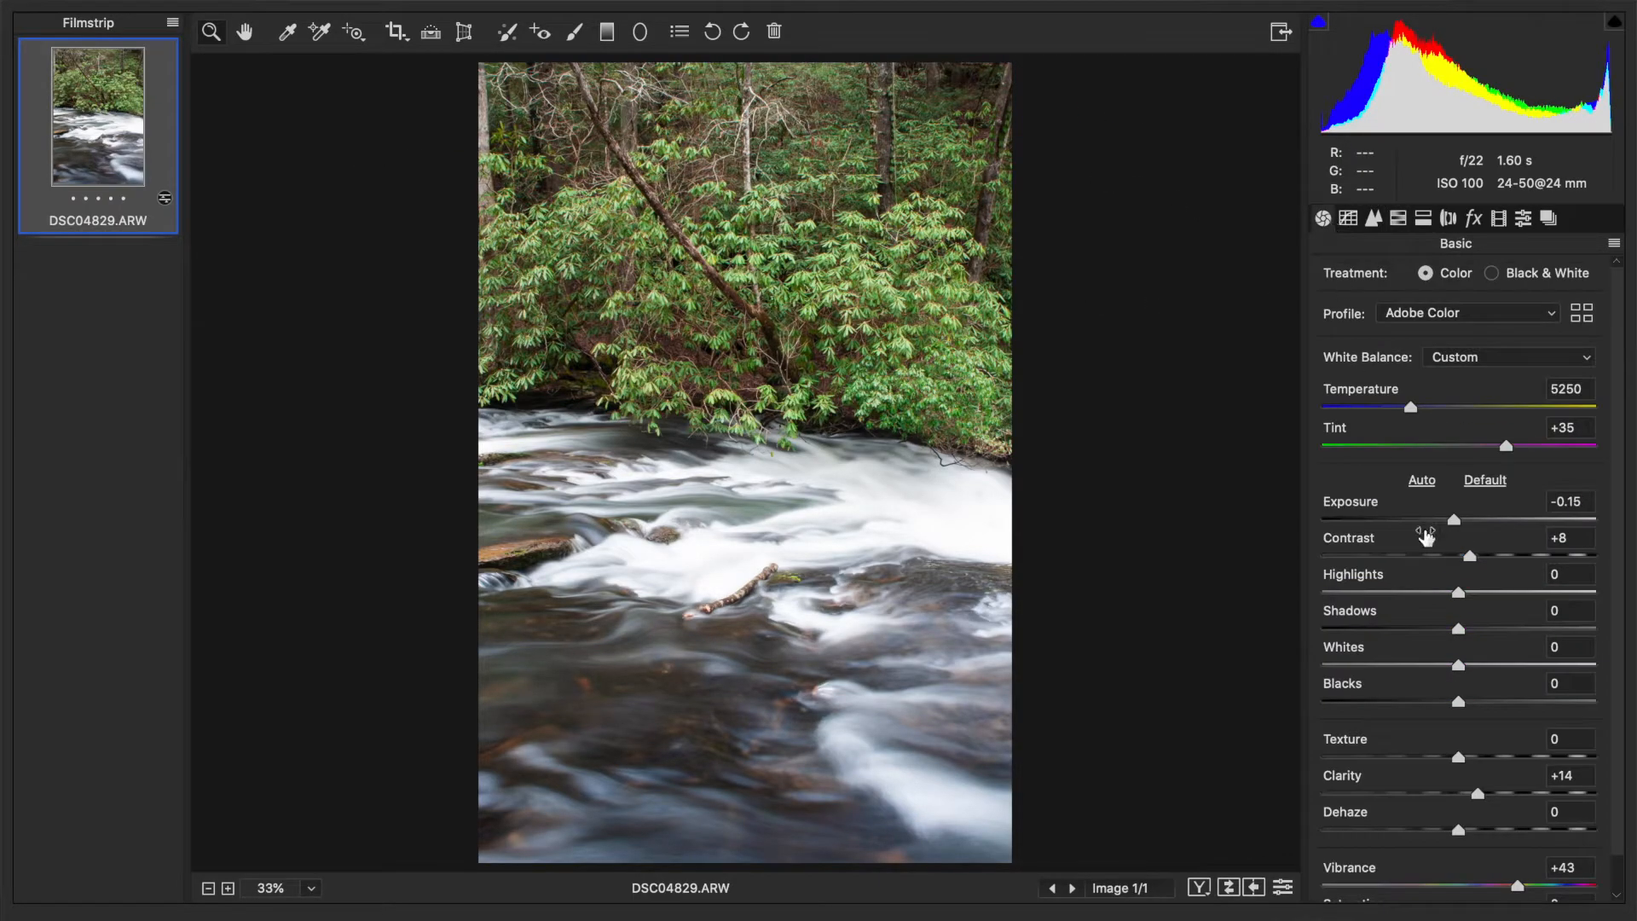
drag(1431, 592, 1433, 592)
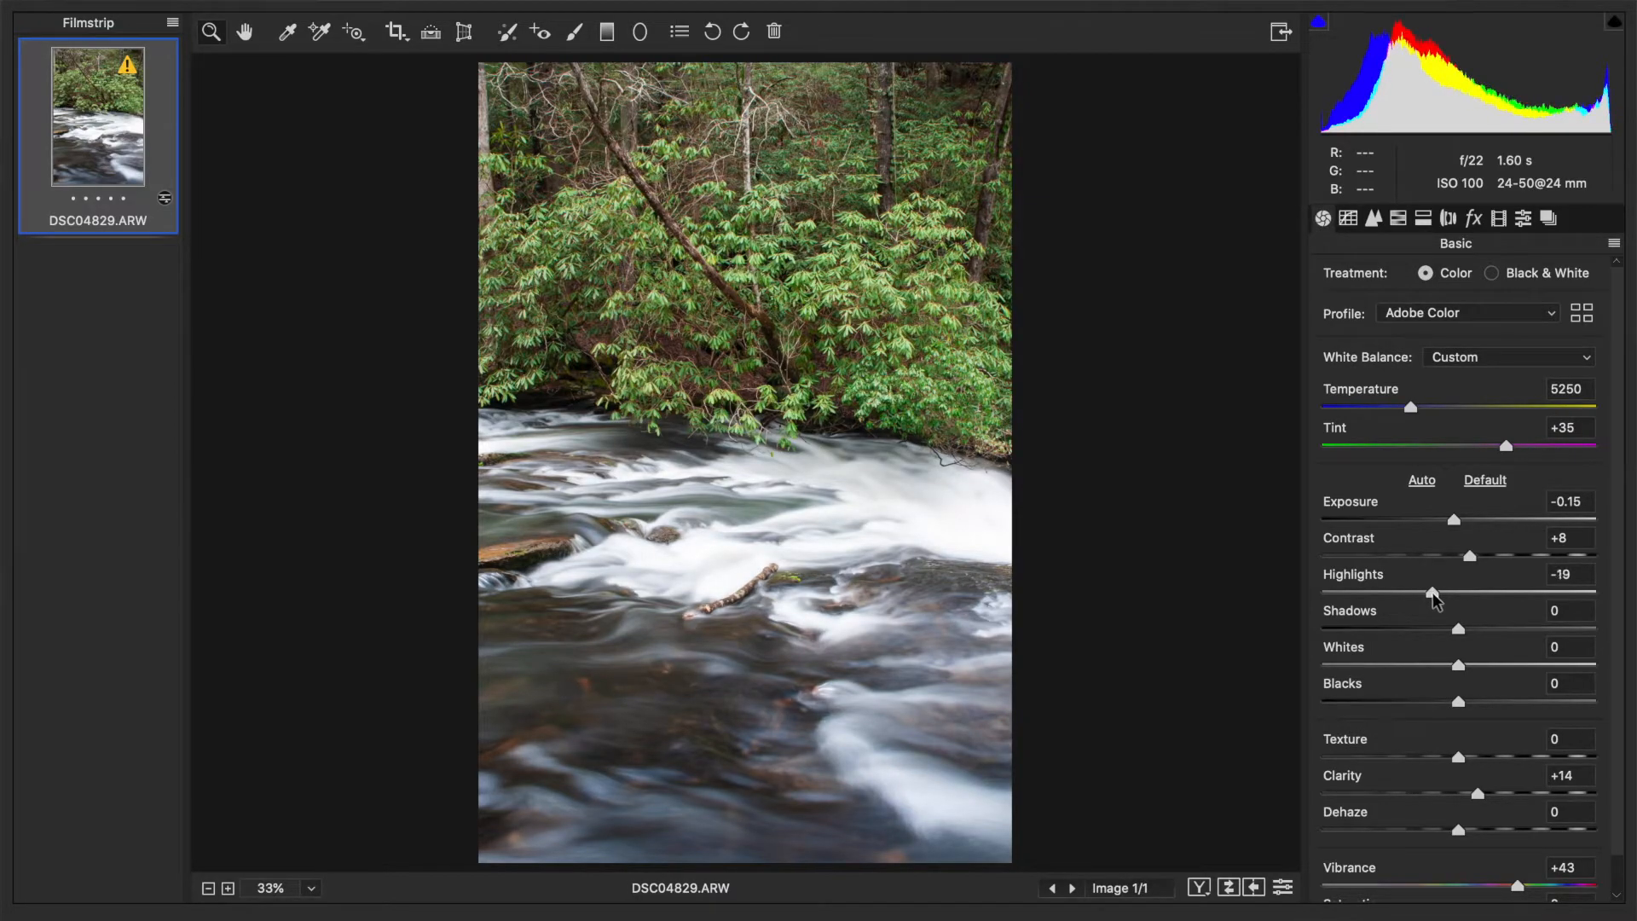
Step: Crop DSC04829.ARW at full width, cutting a narrow strip of forest off the top and the lowest stretch of water off the bottom
click(397, 34)
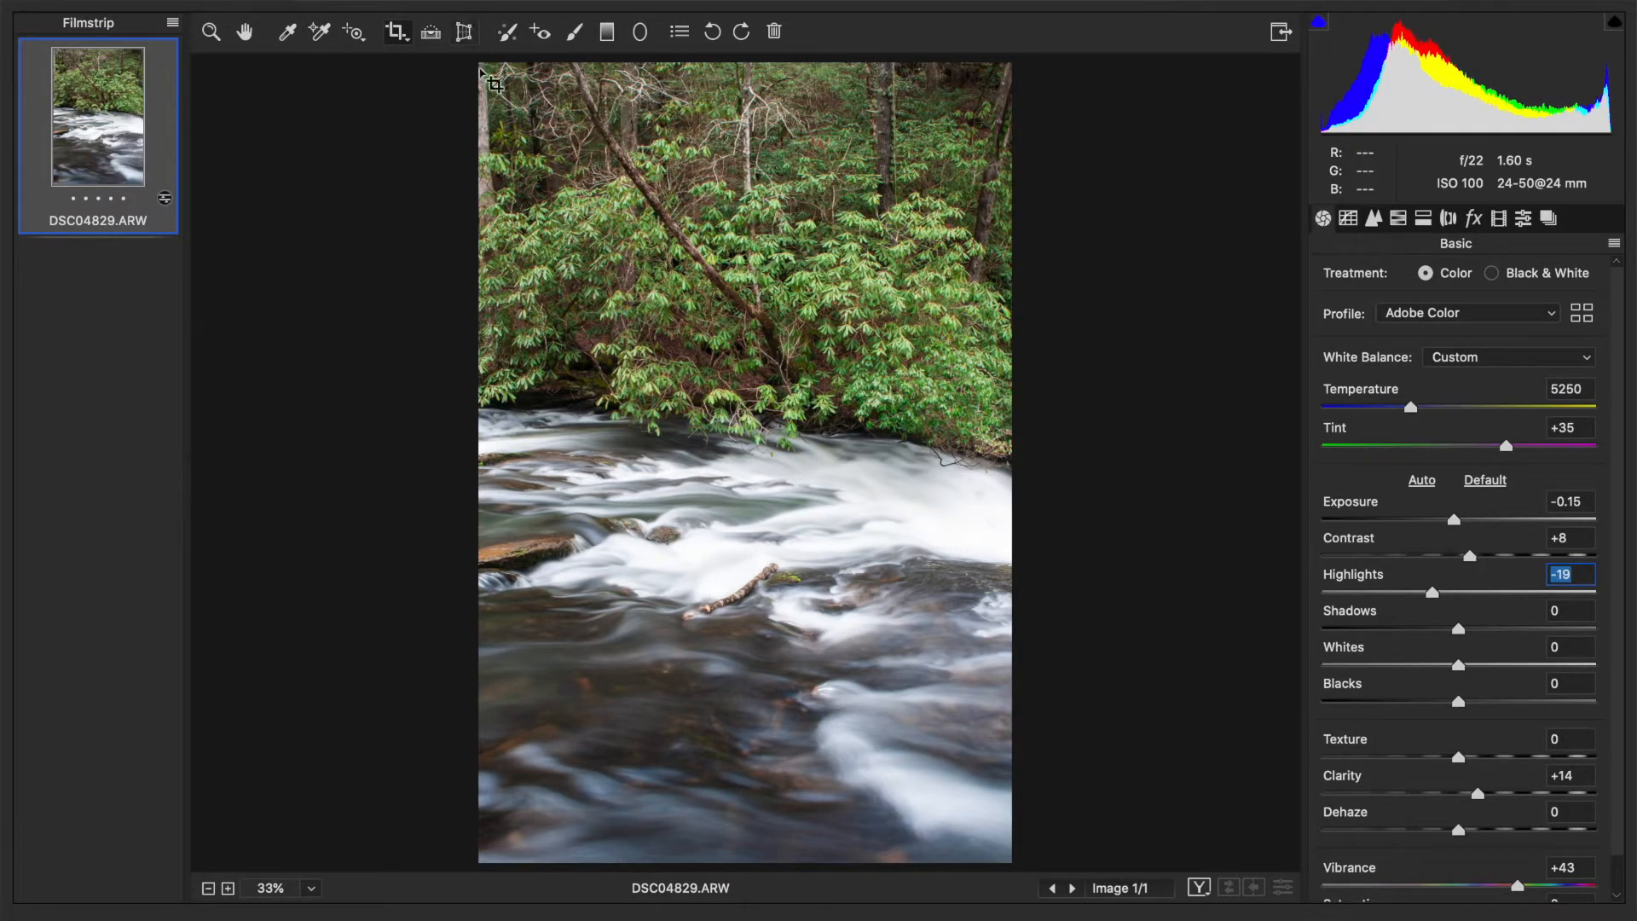
drag(483, 109, 1082, 734)
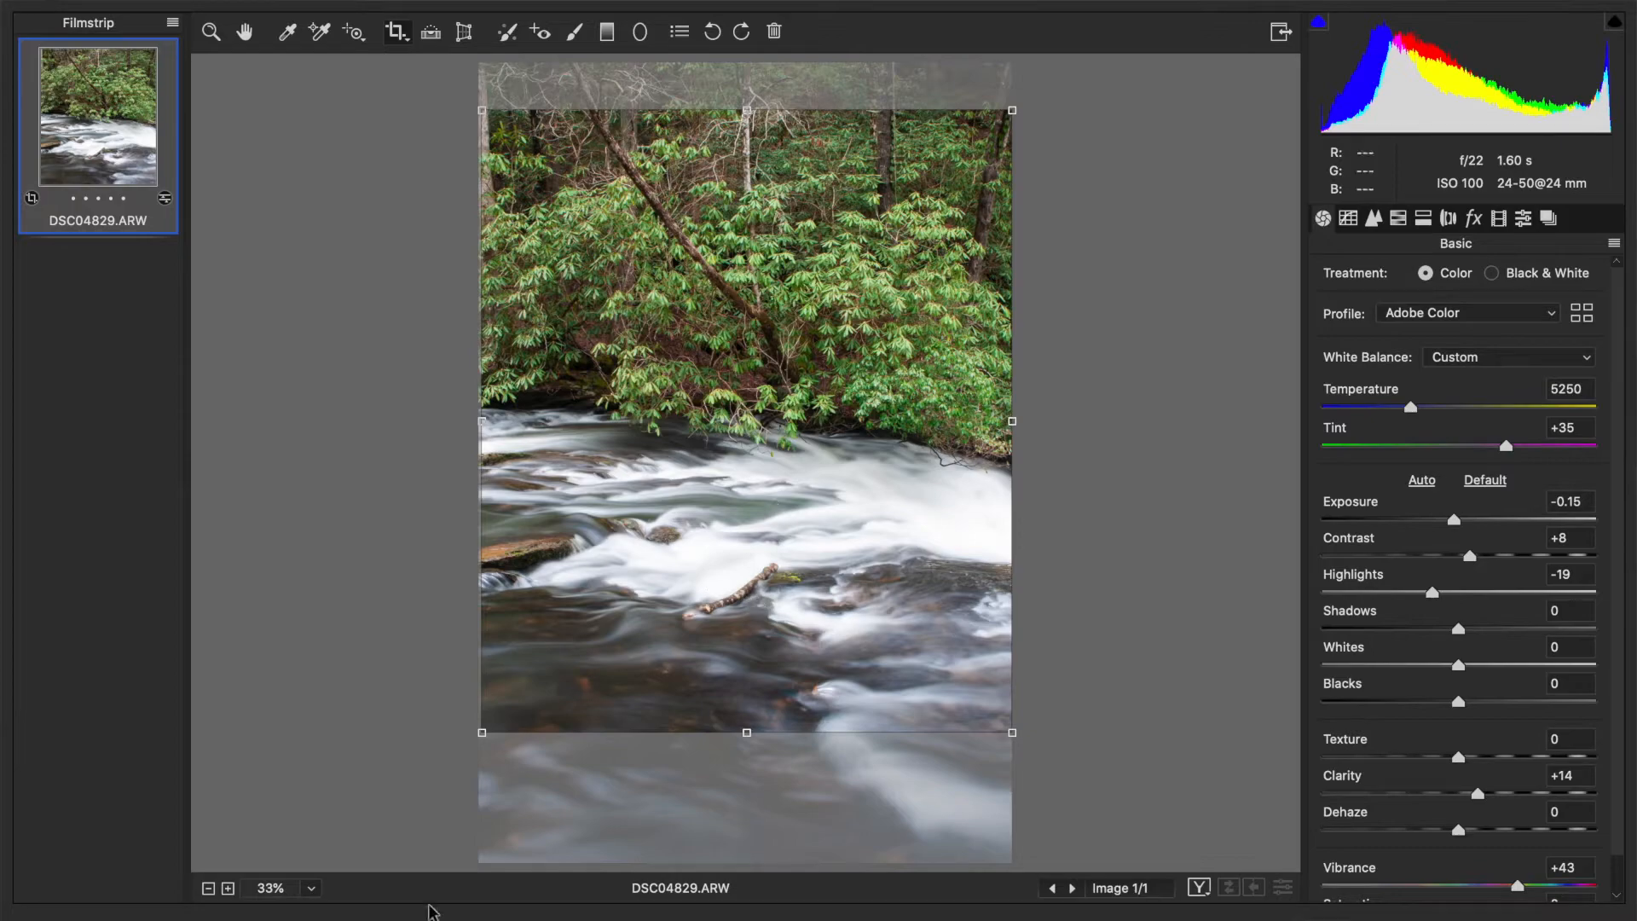
drag(730, 739, 730, 726)
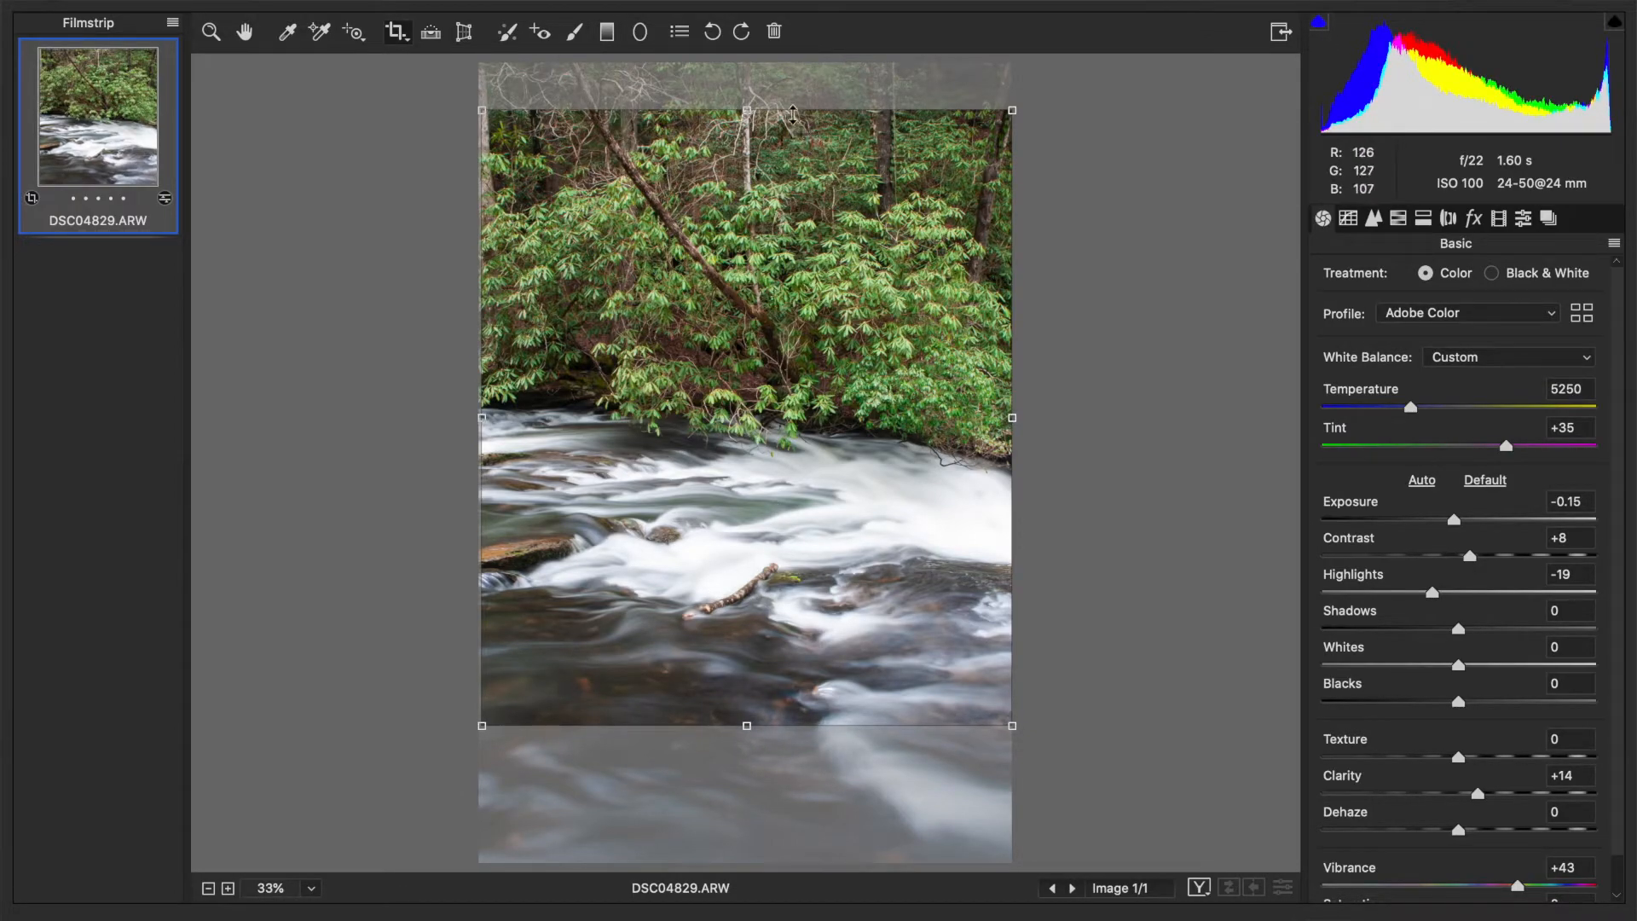
drag(794, 114, 795, 94)
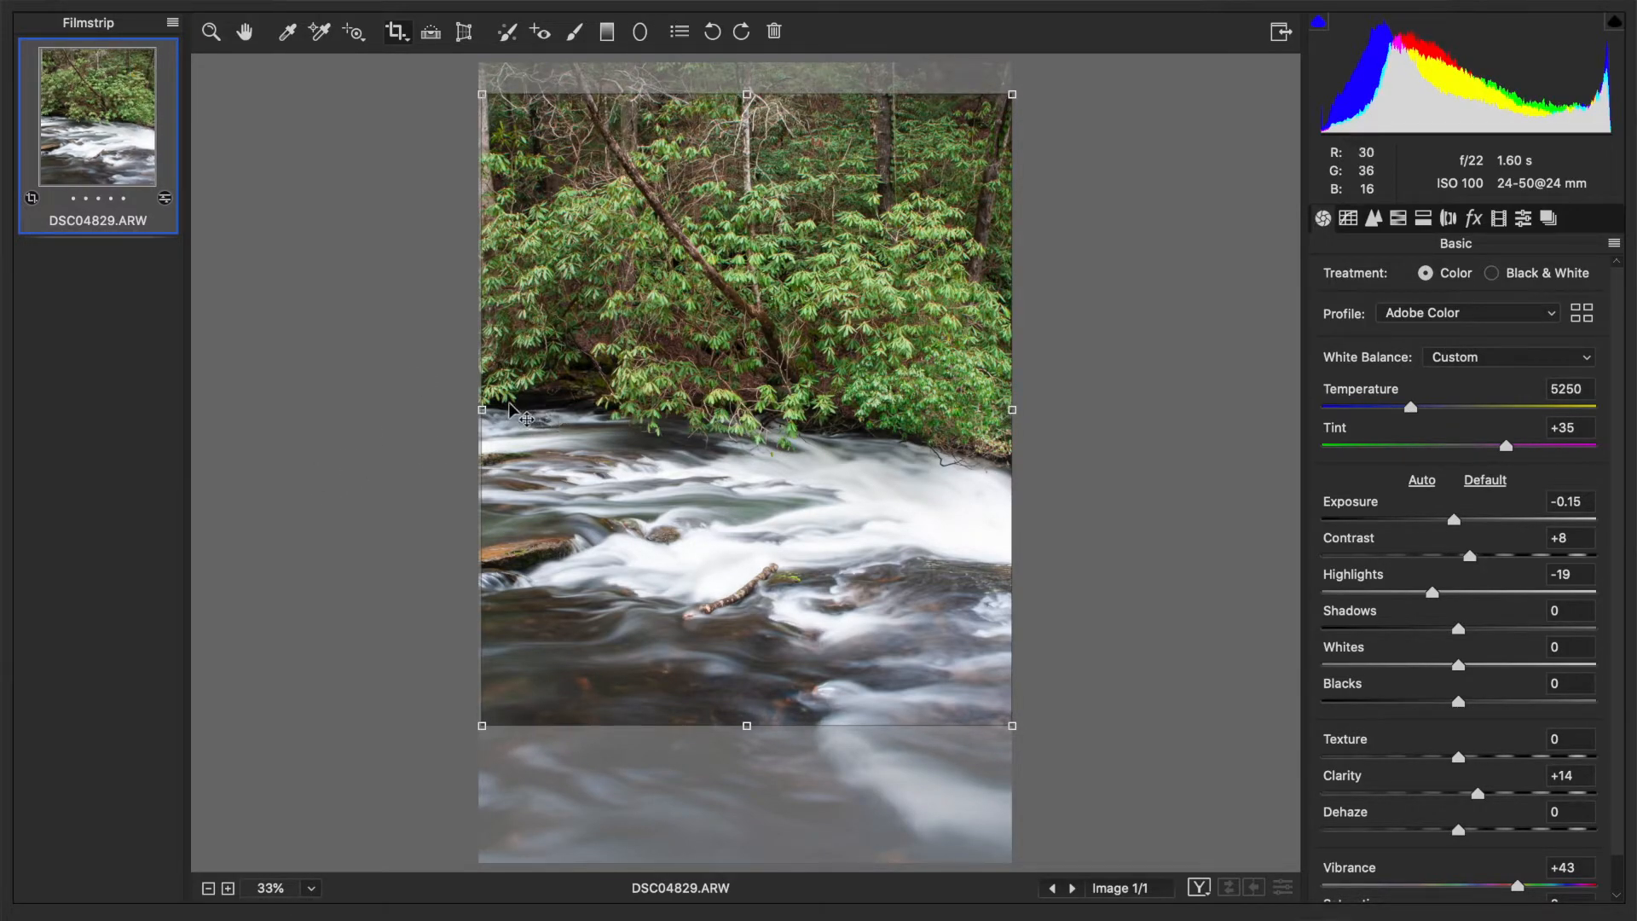
drag(482, 407, 423, 408)
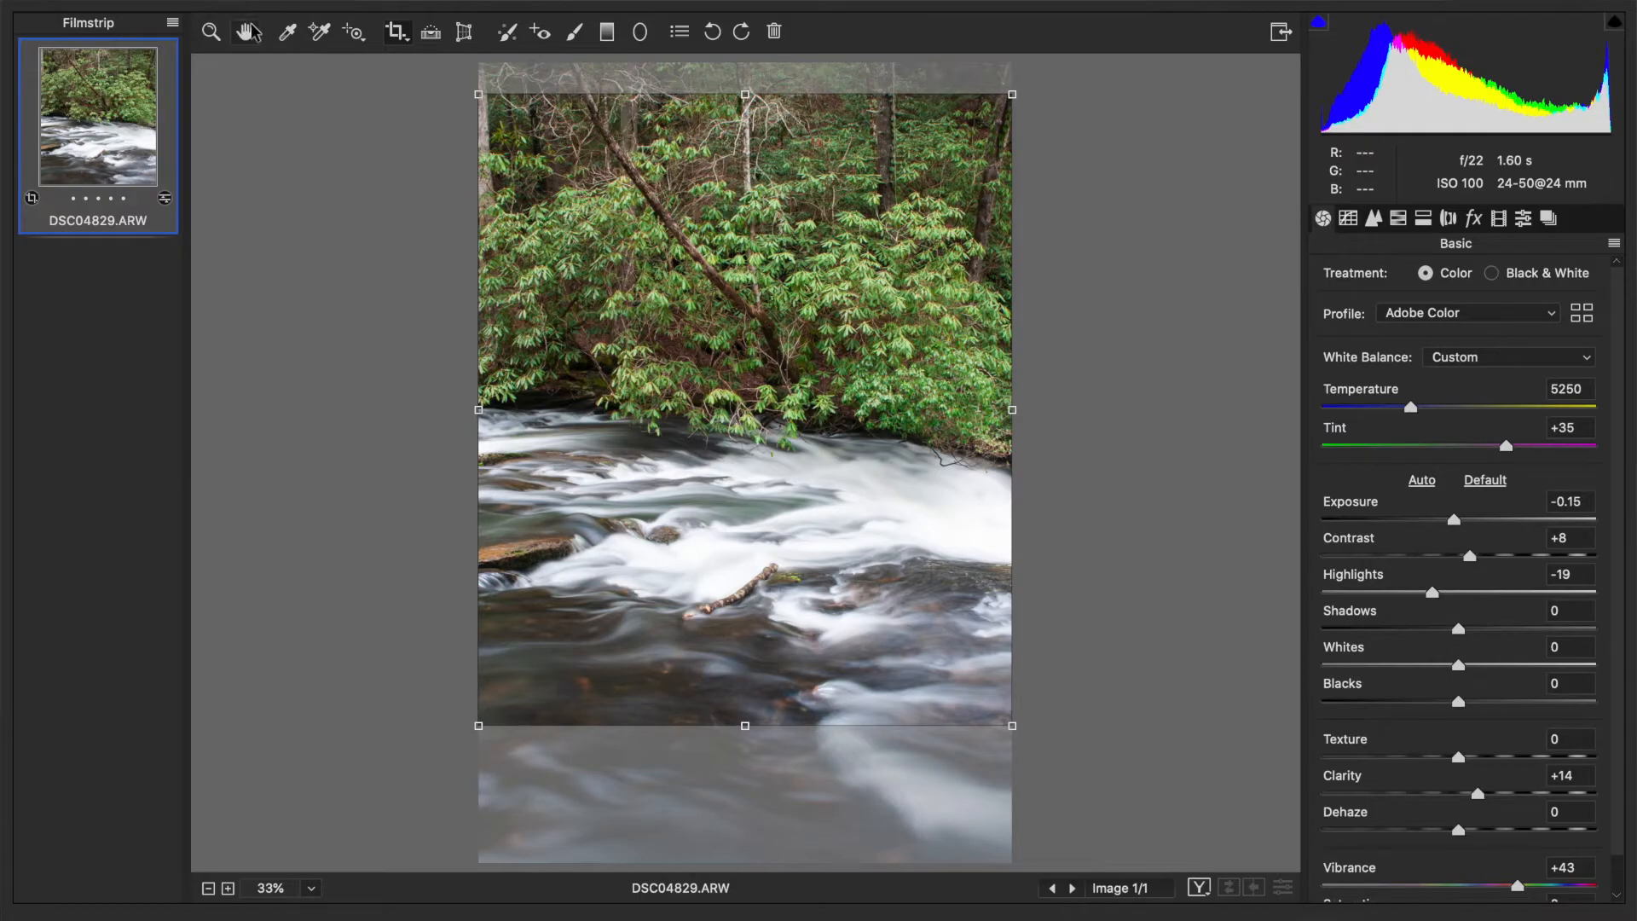
click(248, 32)
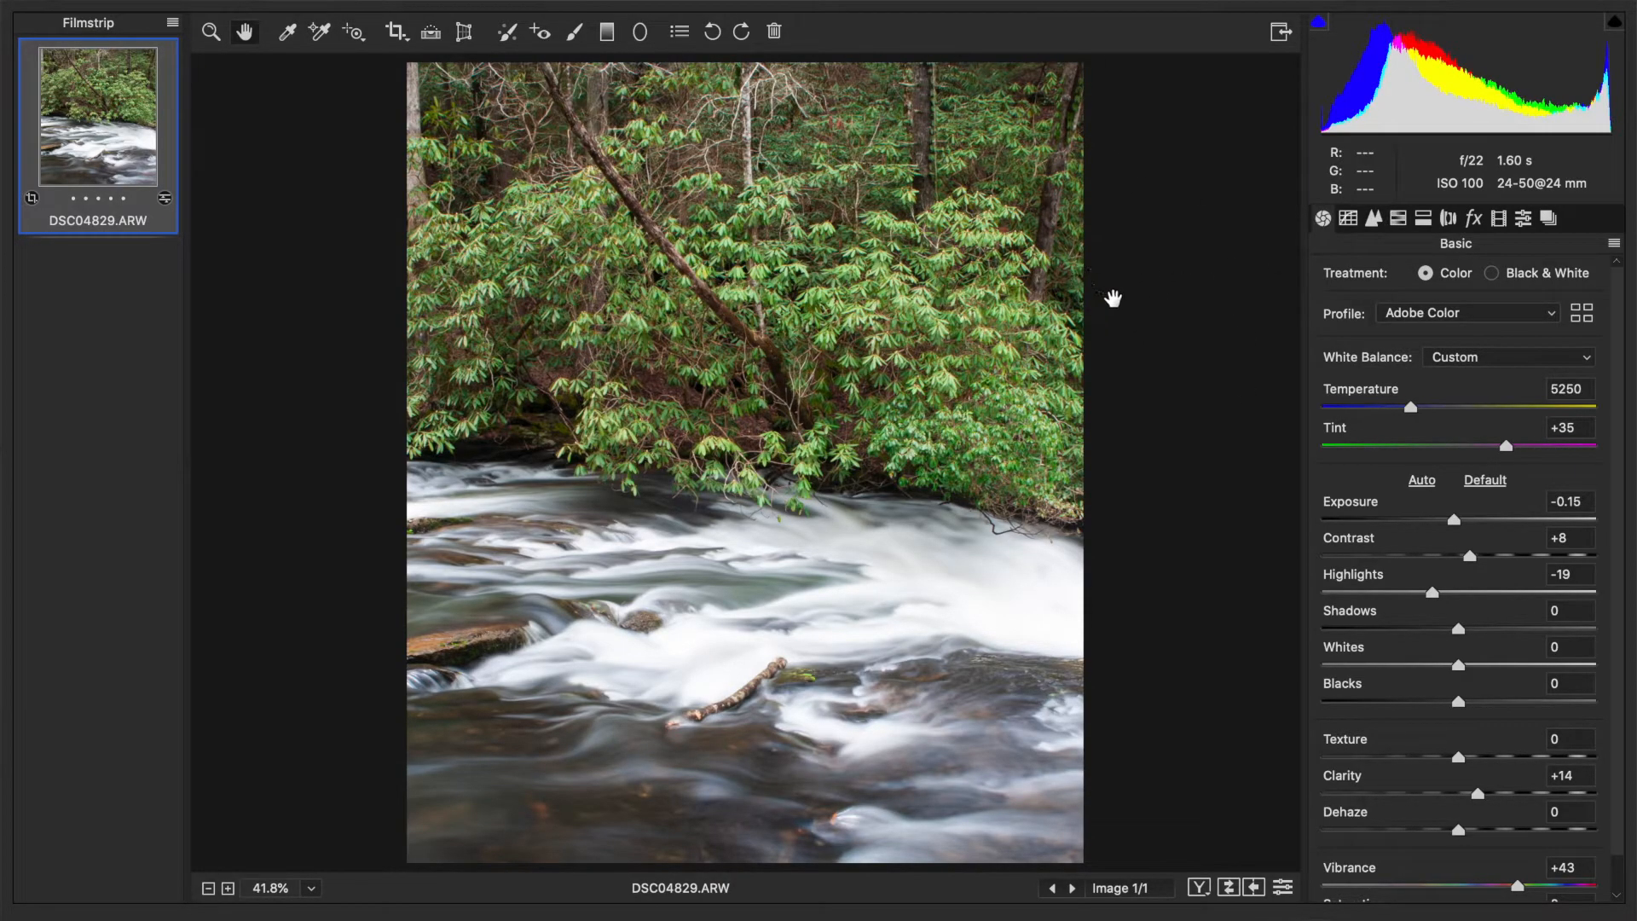
Step: Convert the photo to the Black & White treatment, keeping the Adobe Monochrome profile
click(1535, 272)
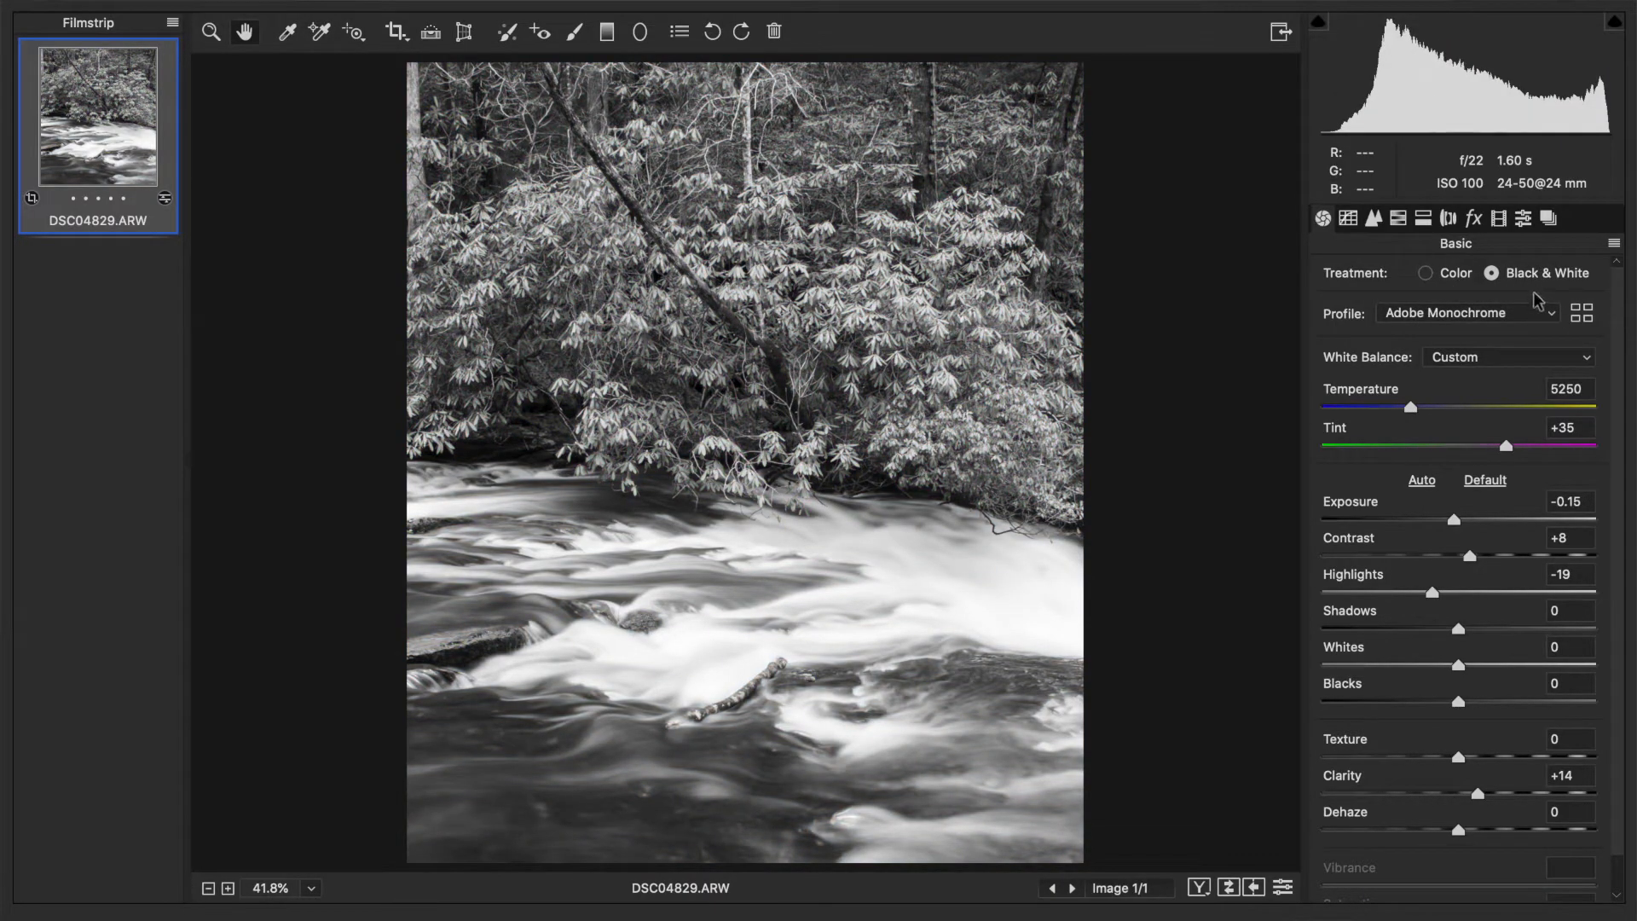
click(1497, 314)
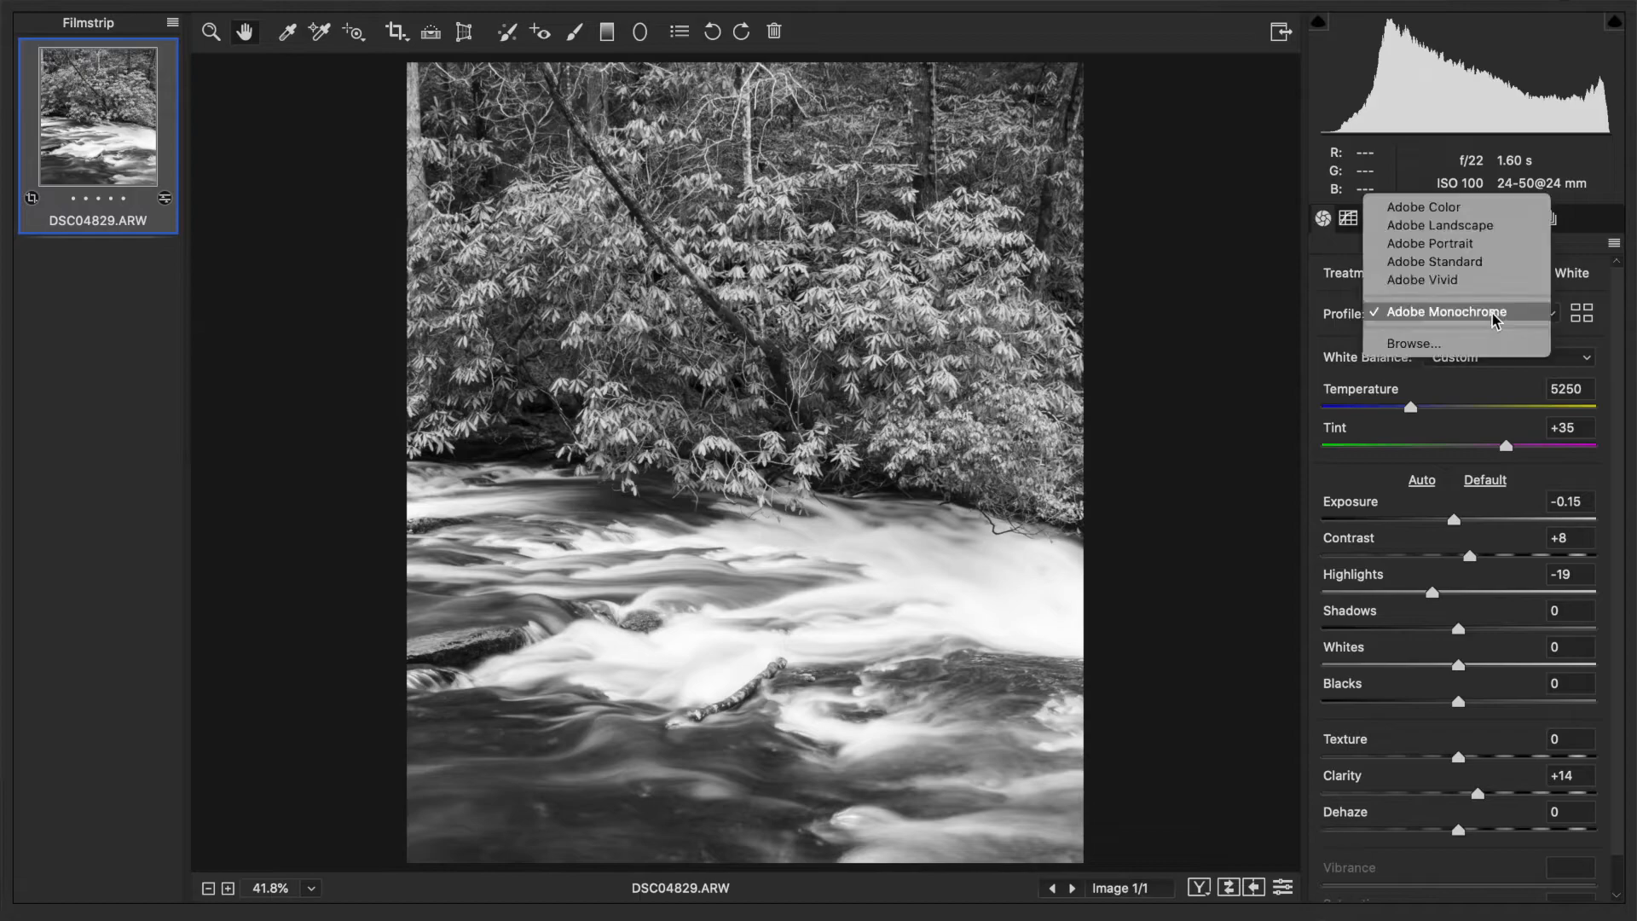
click(1340, 271)
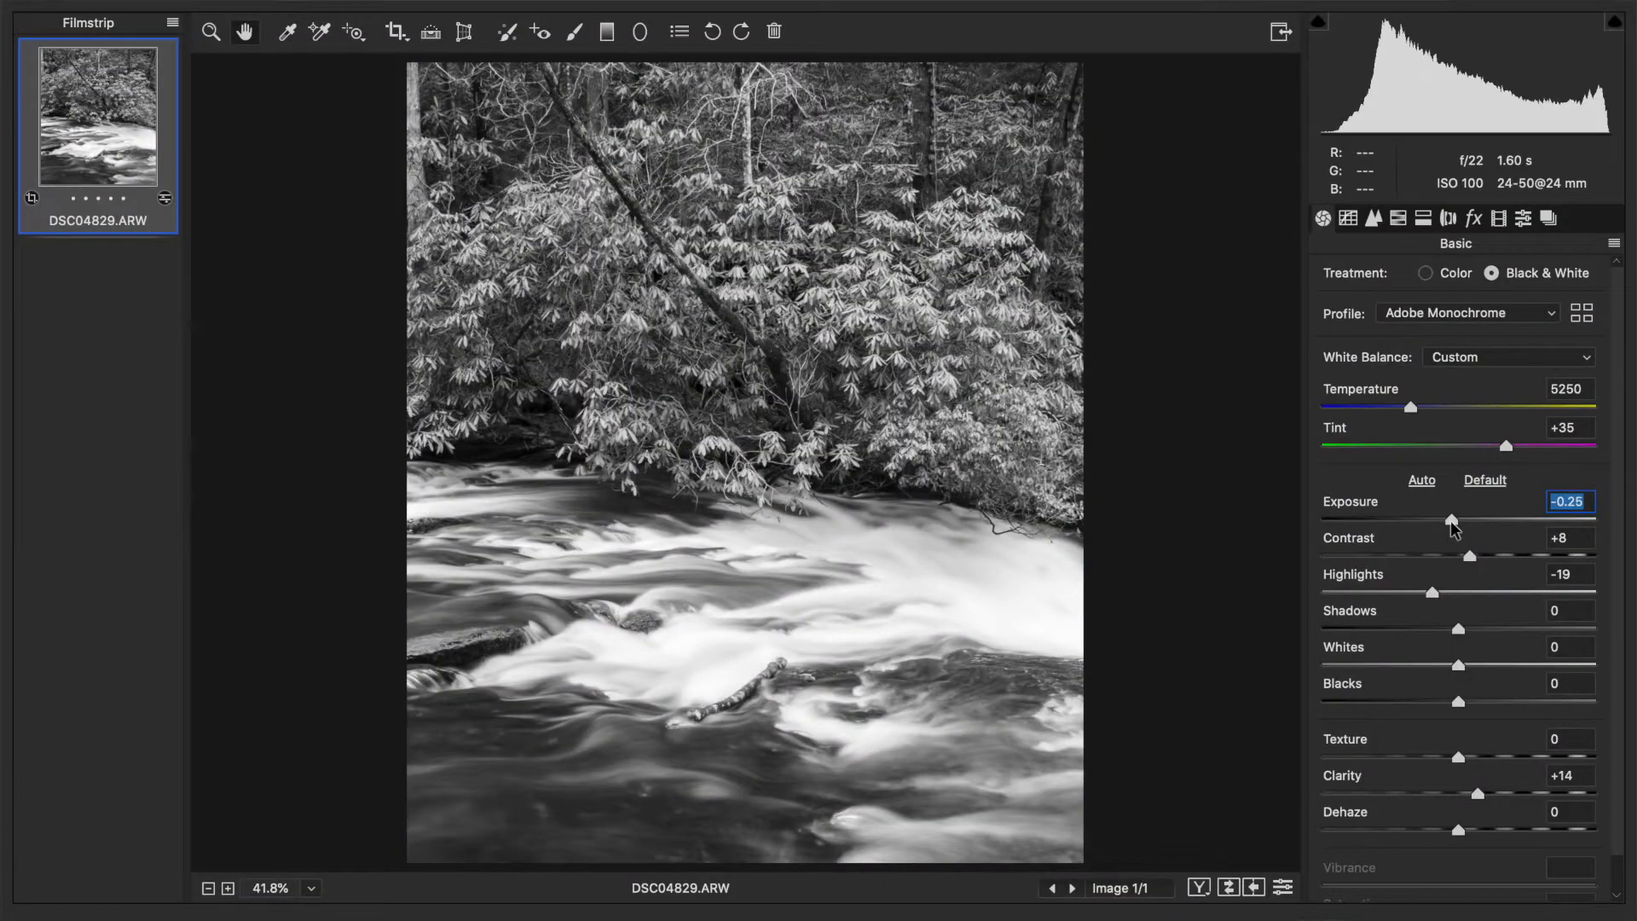
Step: Set the exposure to -0.30, the contrast to +16 and the shadows to -21
drag(1459, 527, 1481, 554)
key(Up)
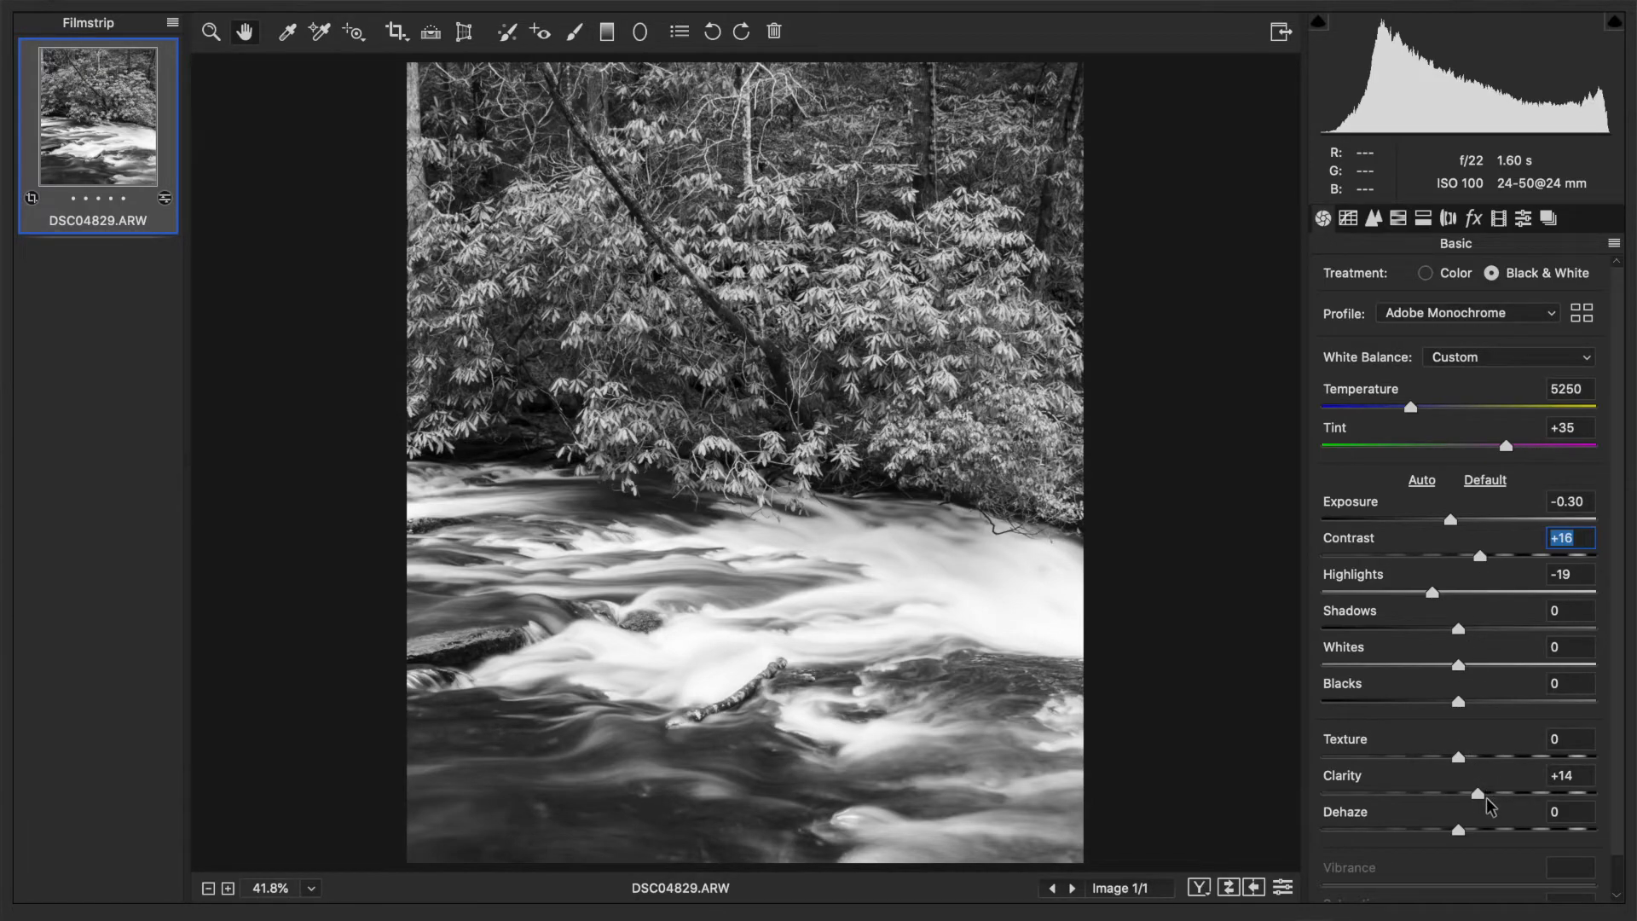
drag(1453, 629, 1423, 629)
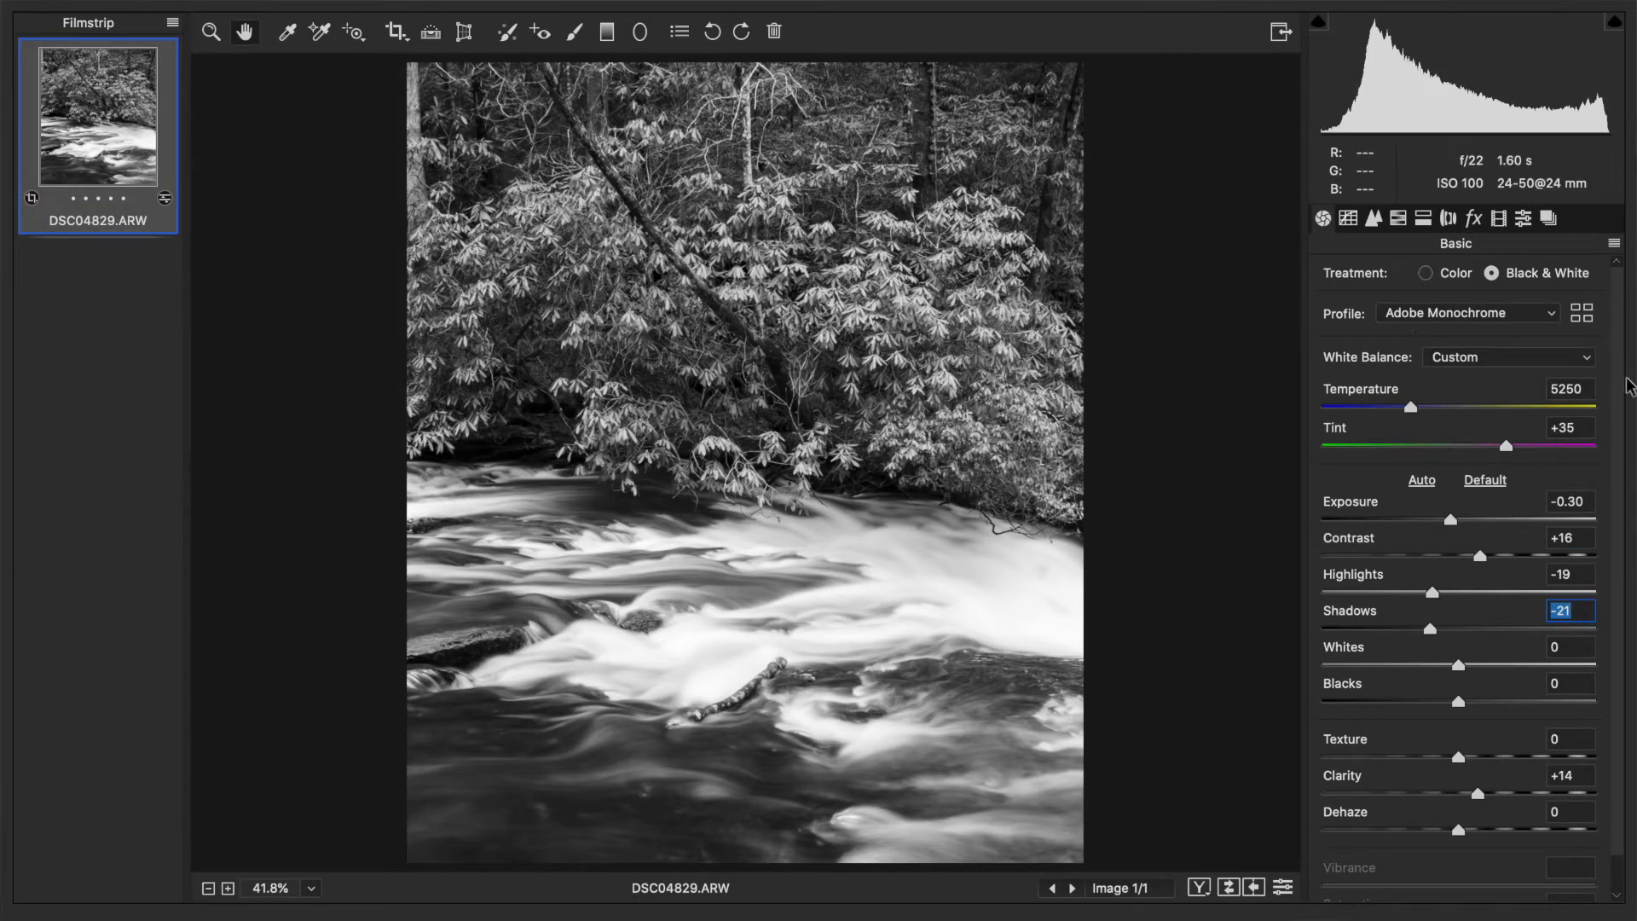
Step: Add a Highlight Priority post-crop vignette with amount -33 and midpoint 58, and lower the overall shadows to -28
click(1484, 224)
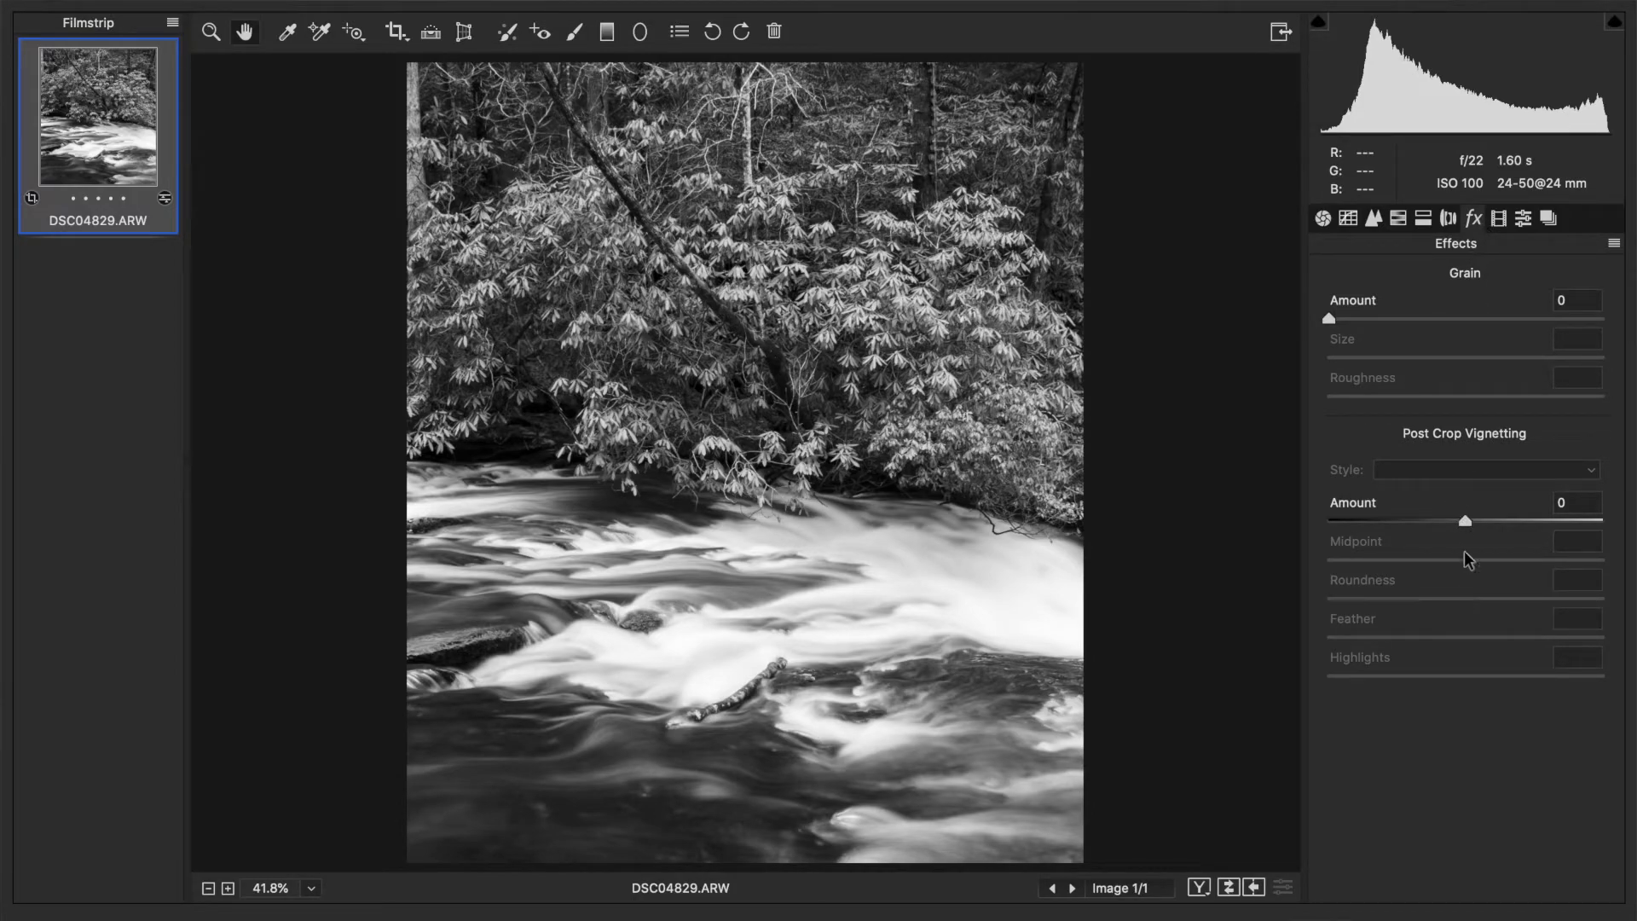
click(1453, 522)
mouse_move(1450, 521)
mouse_down()
mouse_move(1414, 526)
mouse_move(1487, 566)
mouse_move(1424, 521)
mouse_up()
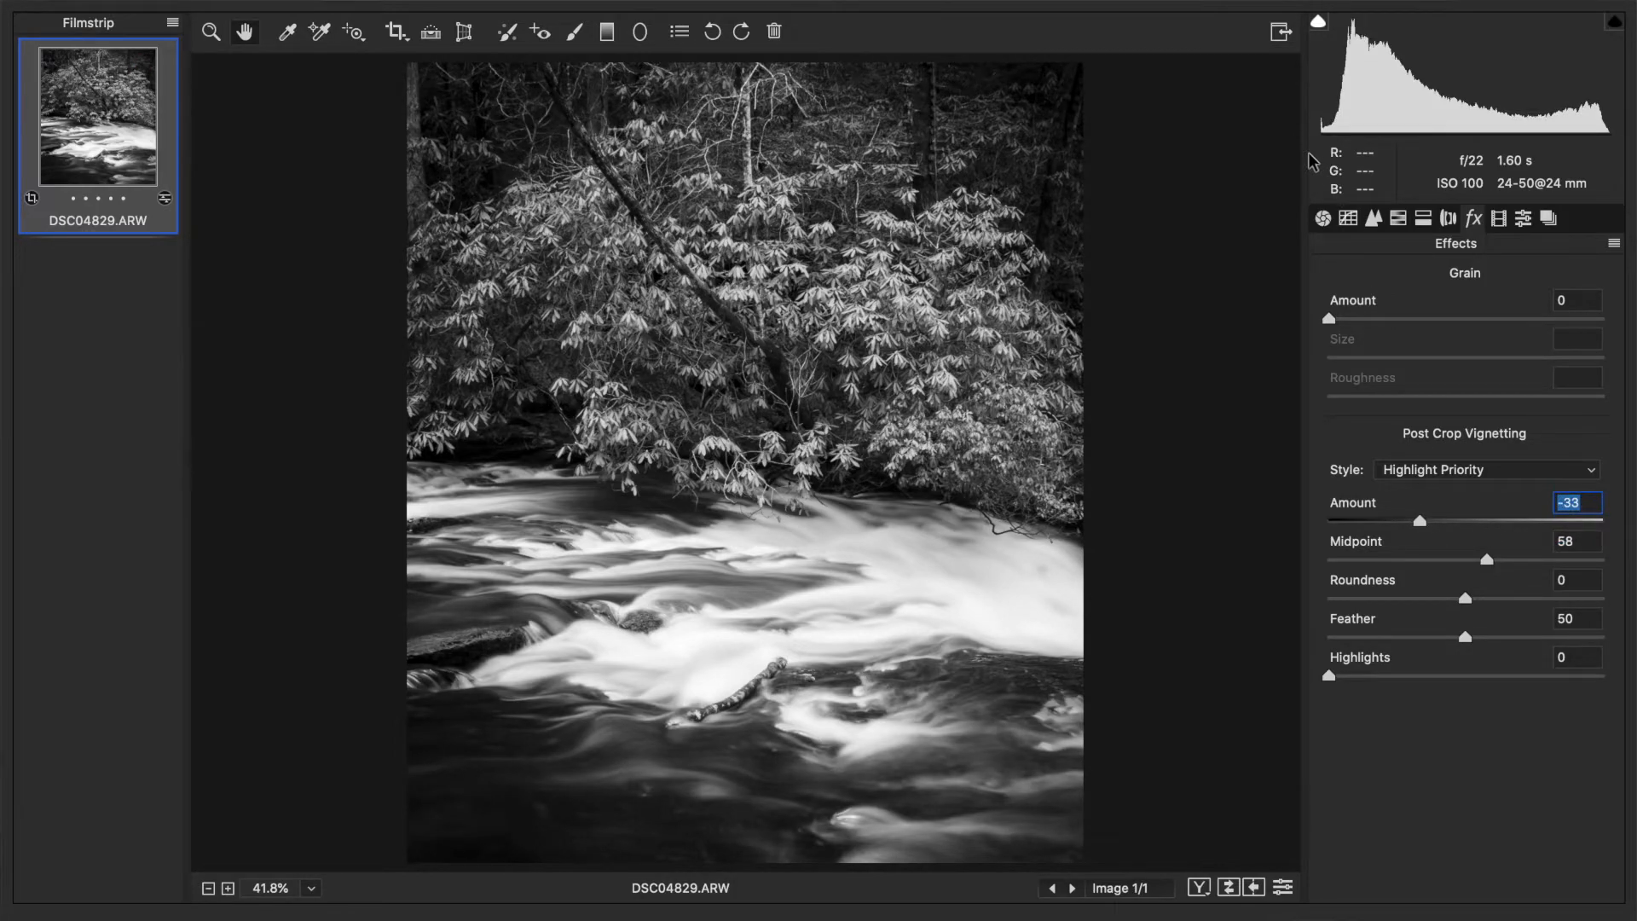
click(1322, 219)
drag(1430, 628, 1420, 630)
Step: Darken the tree trunk at the photo's upper-left edge using the Adjustment Brush with exposure 0 and reduced shadows
click(576, 30)
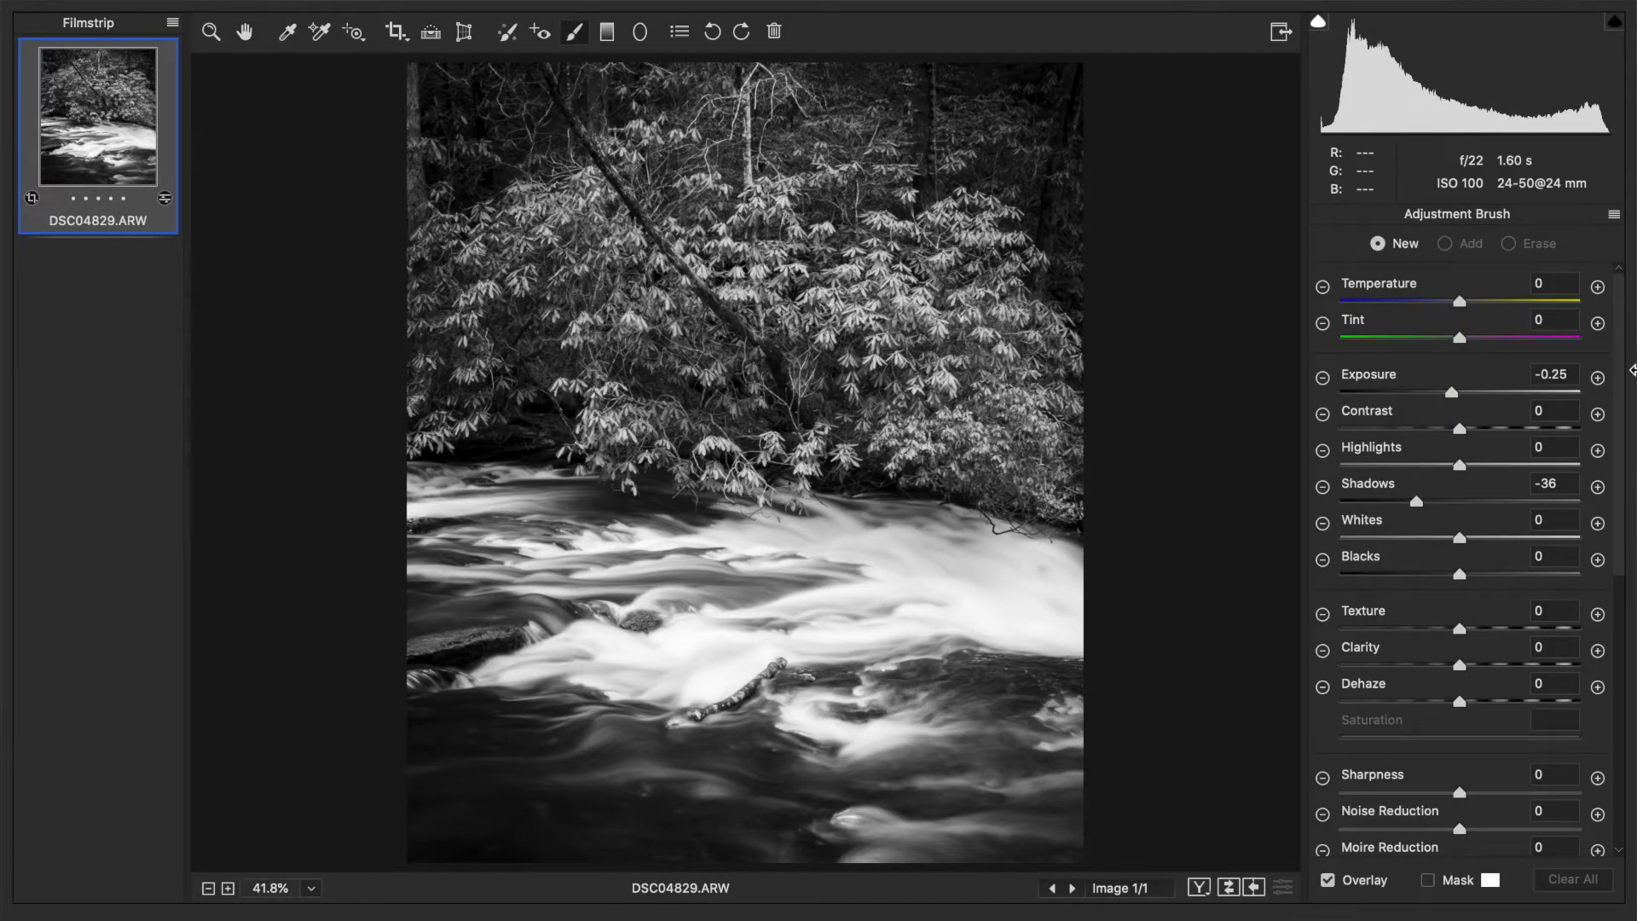
click(1538, 376)
text(0)
click(467, 132)
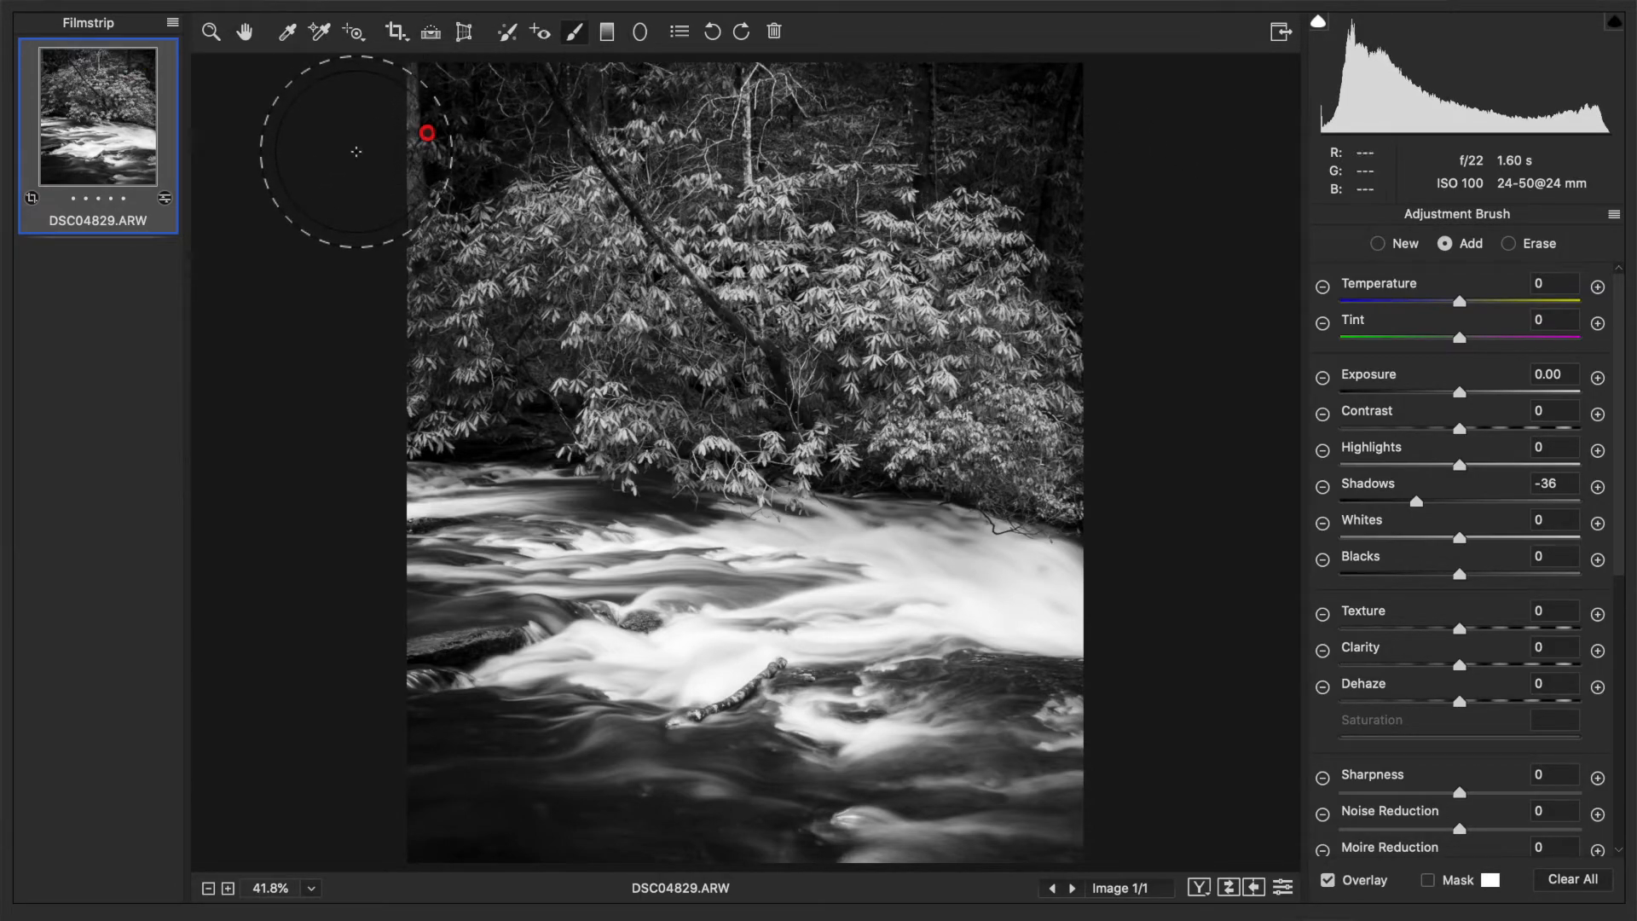
click(1430, 501)
drag(1430, 500, 1420, 502)
mouse_move(1415, 500)
mouse_down()
mouse_move(1457, 522)
mouse_move(1395, 505)
mouse_move(1411, 507)
mouse_up()
click(243, 32)
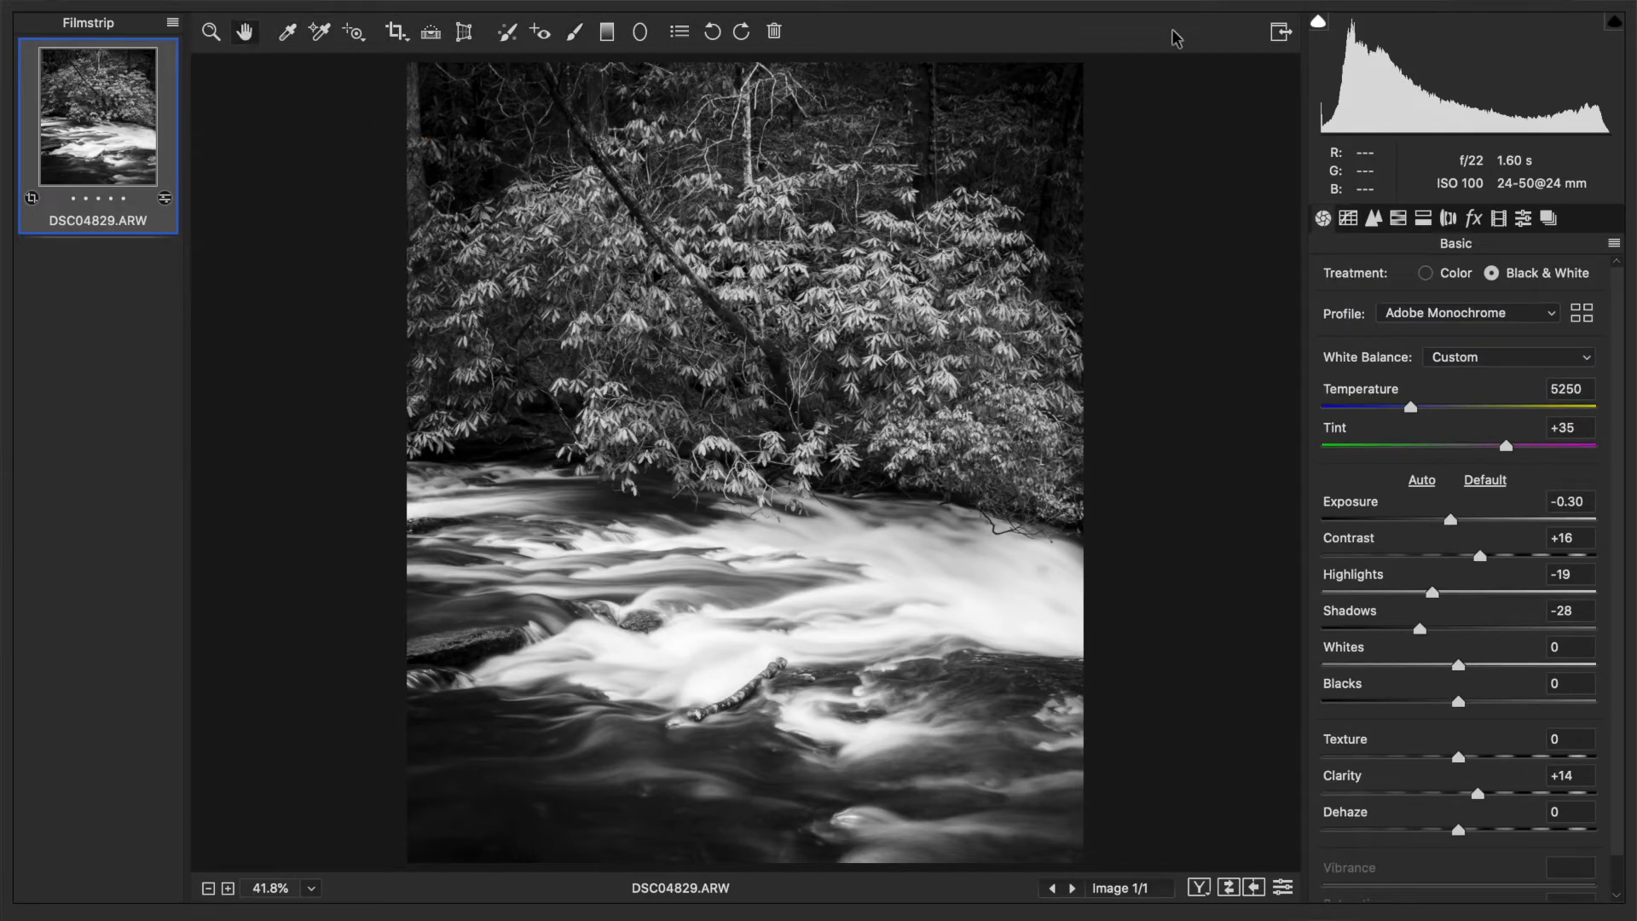
Step: Set the post-crop vignetting amount to -31 and save the finished version as DSC04829after.jpg
click(1474, 218)
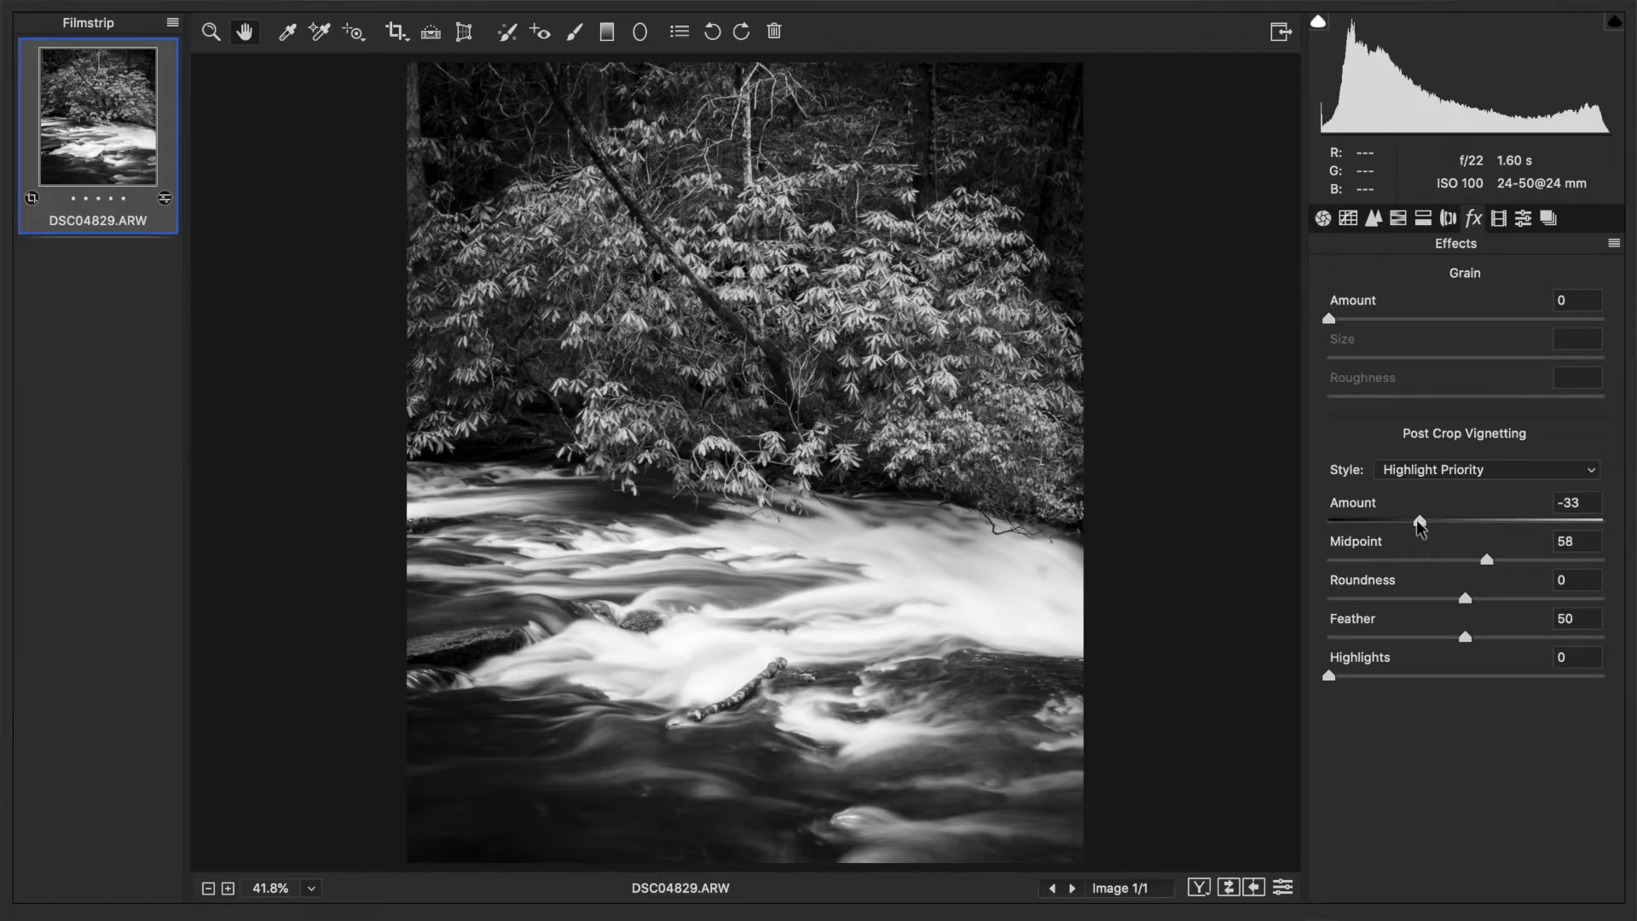
drag(1420, 522, 1424, 526)
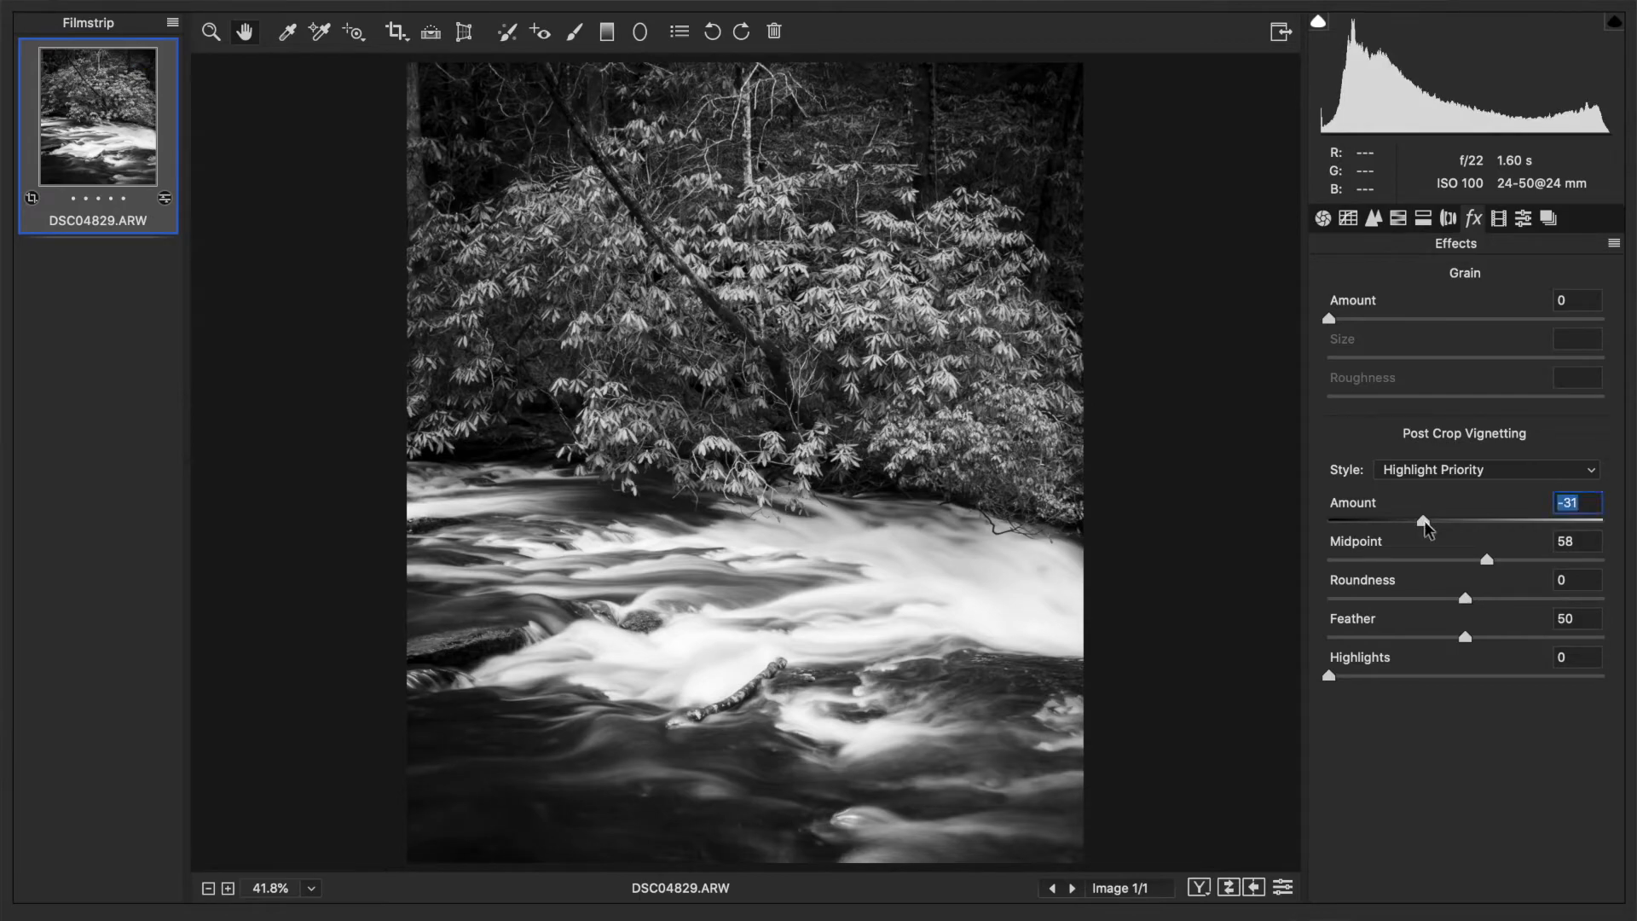
mouse_move(61, 915)
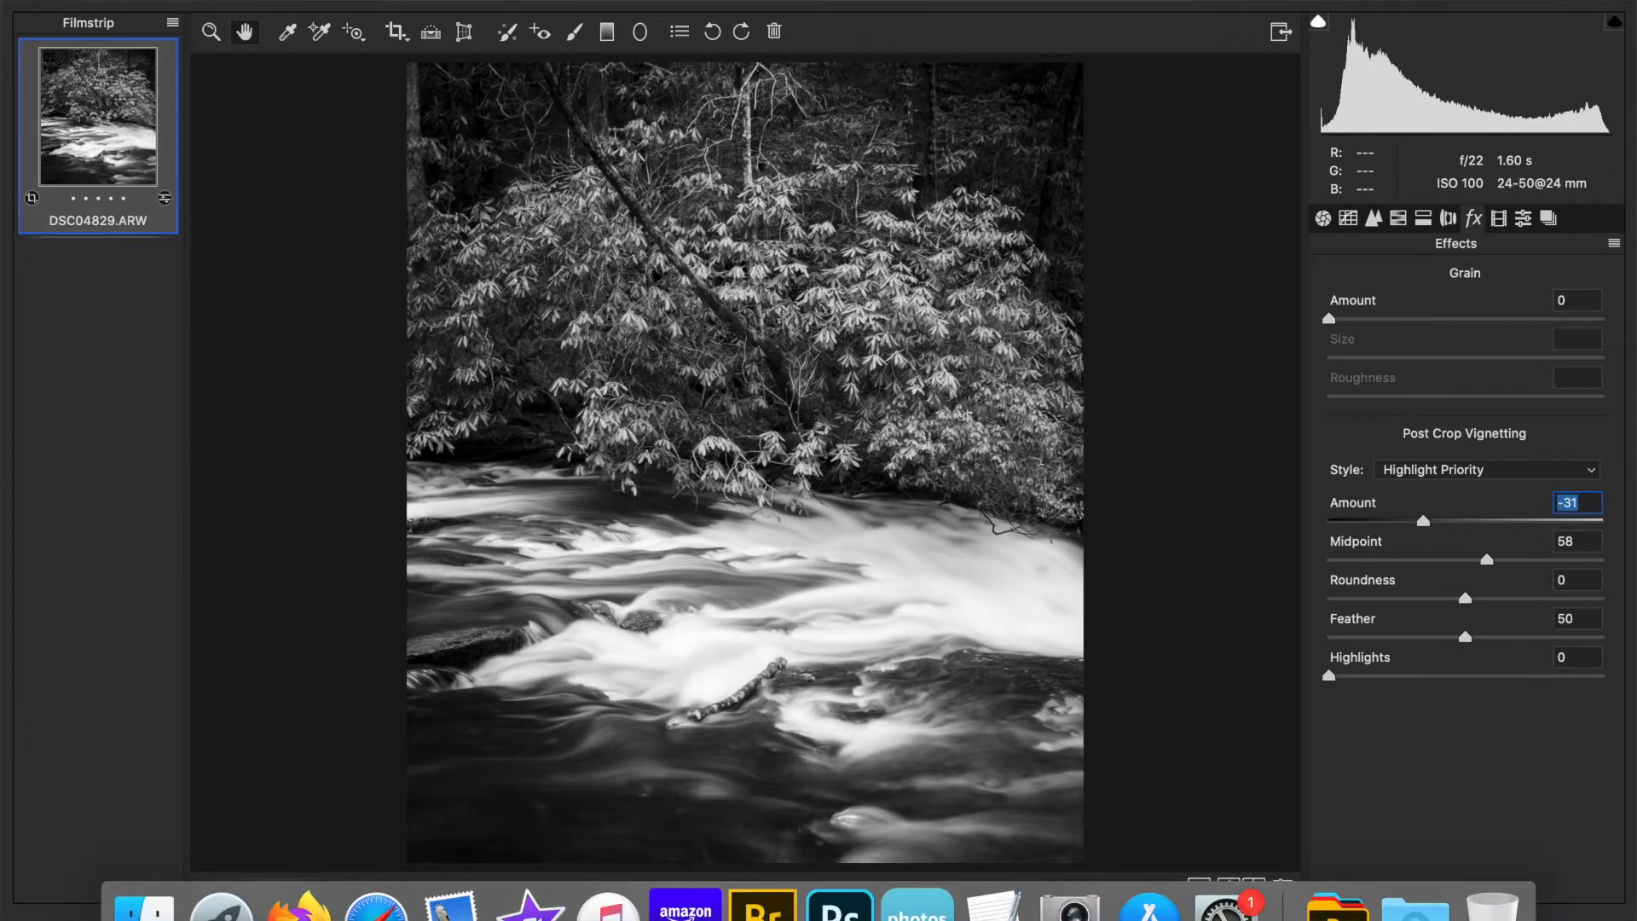
key(super+s)
click(1222, 34)
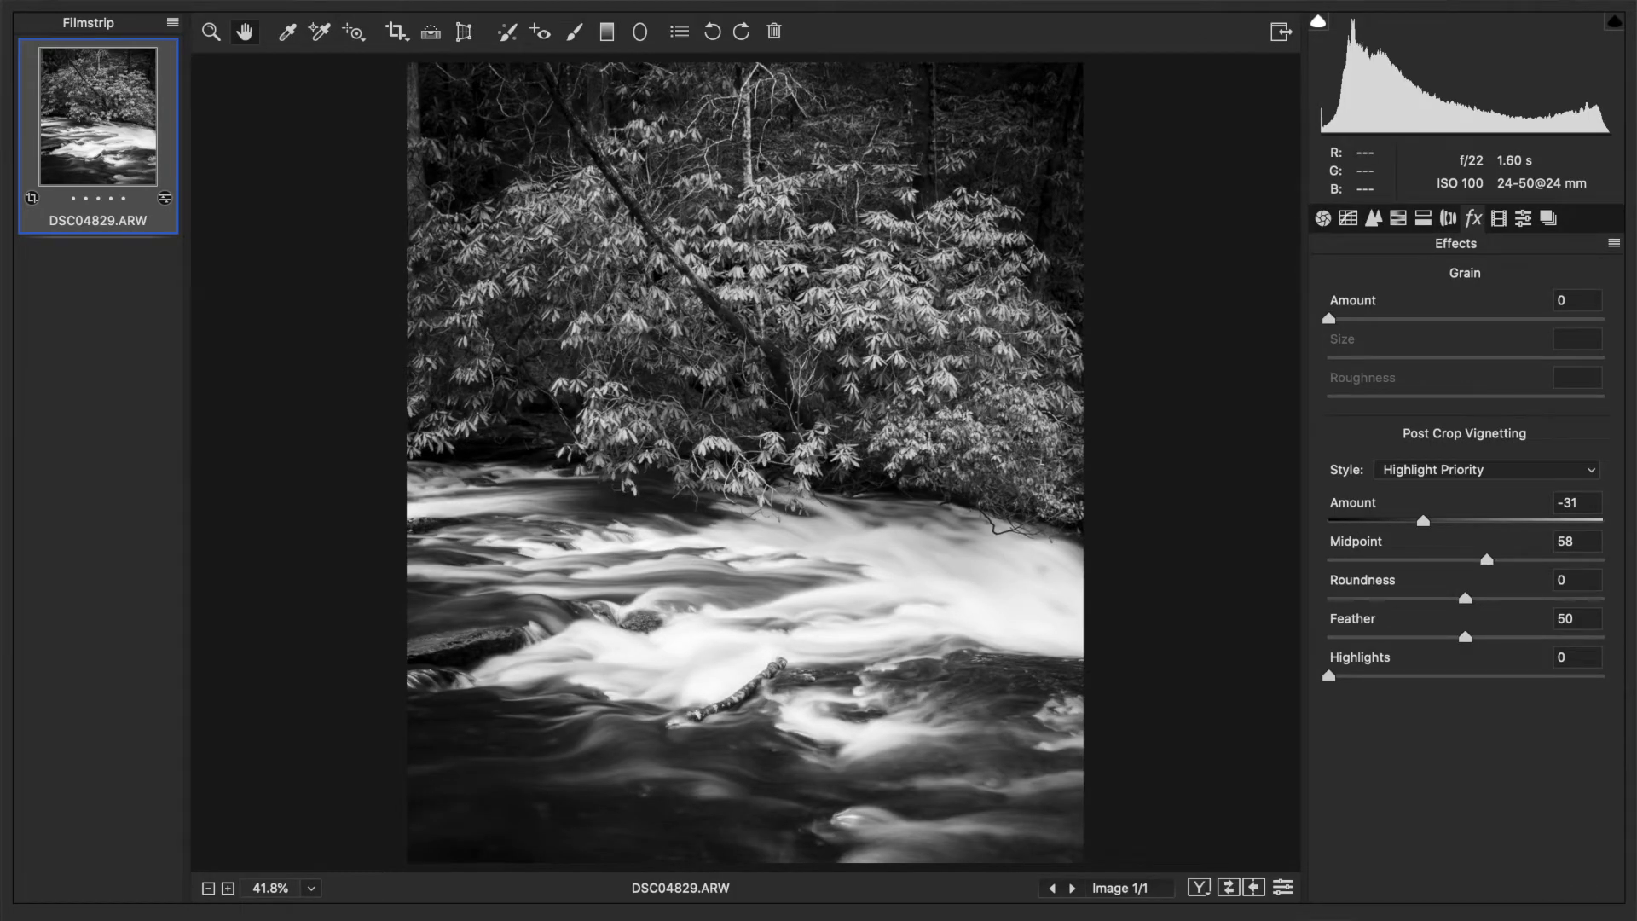
Step: Finish the raw edit, return to Adobe Bridge and preview DSC04829before.jpg full screen
key(Return)
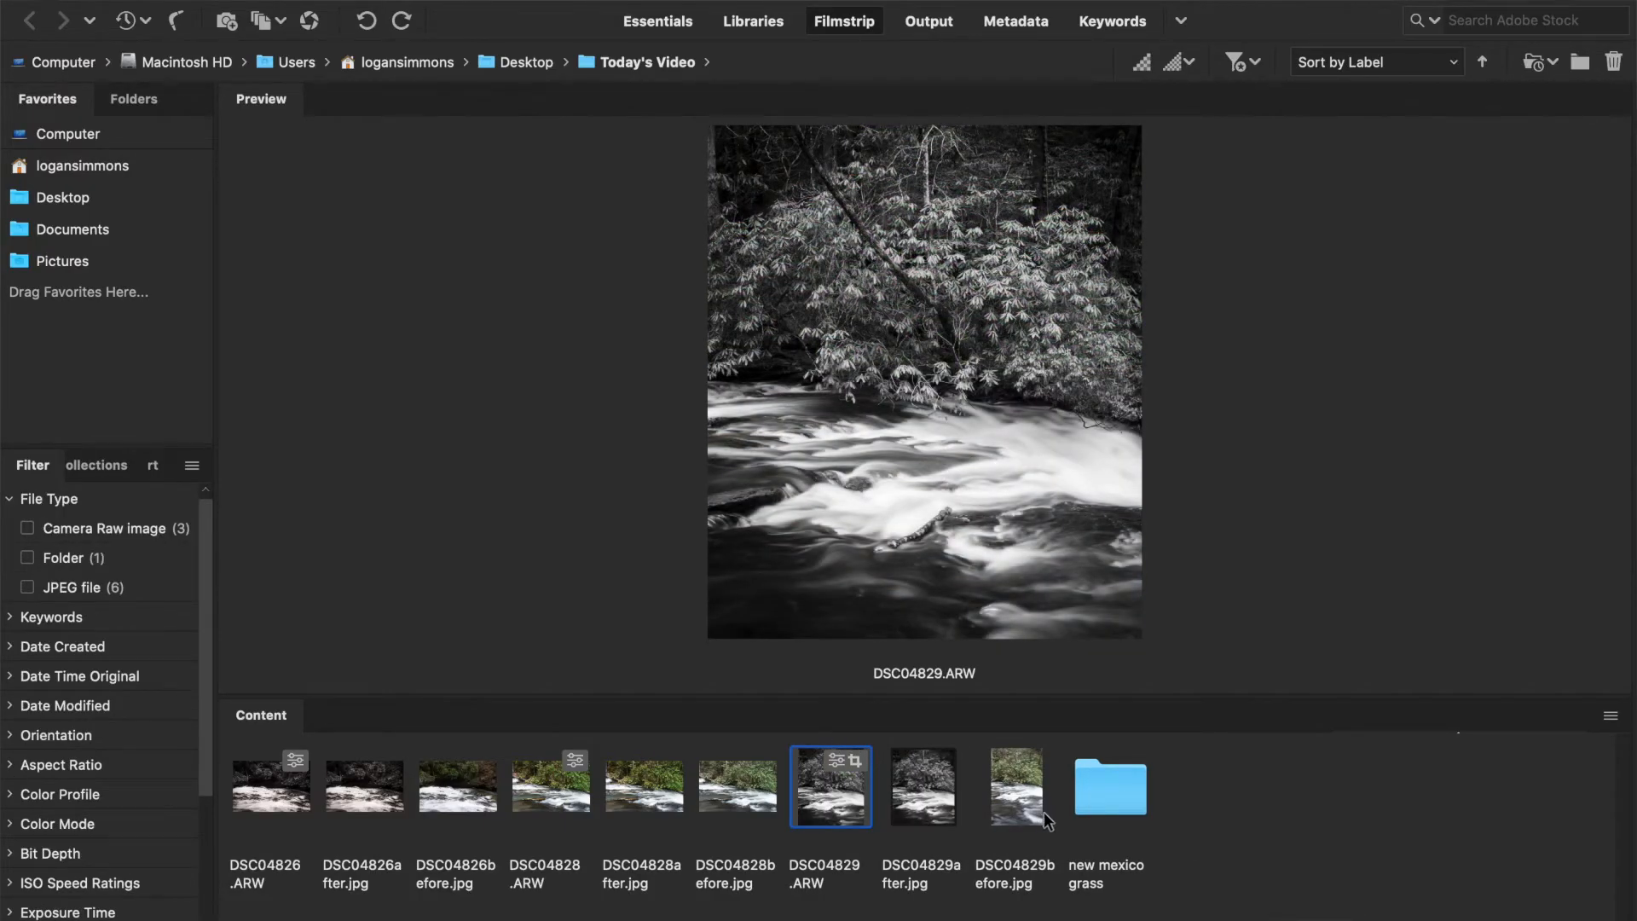
click(996, 791)
key(space)
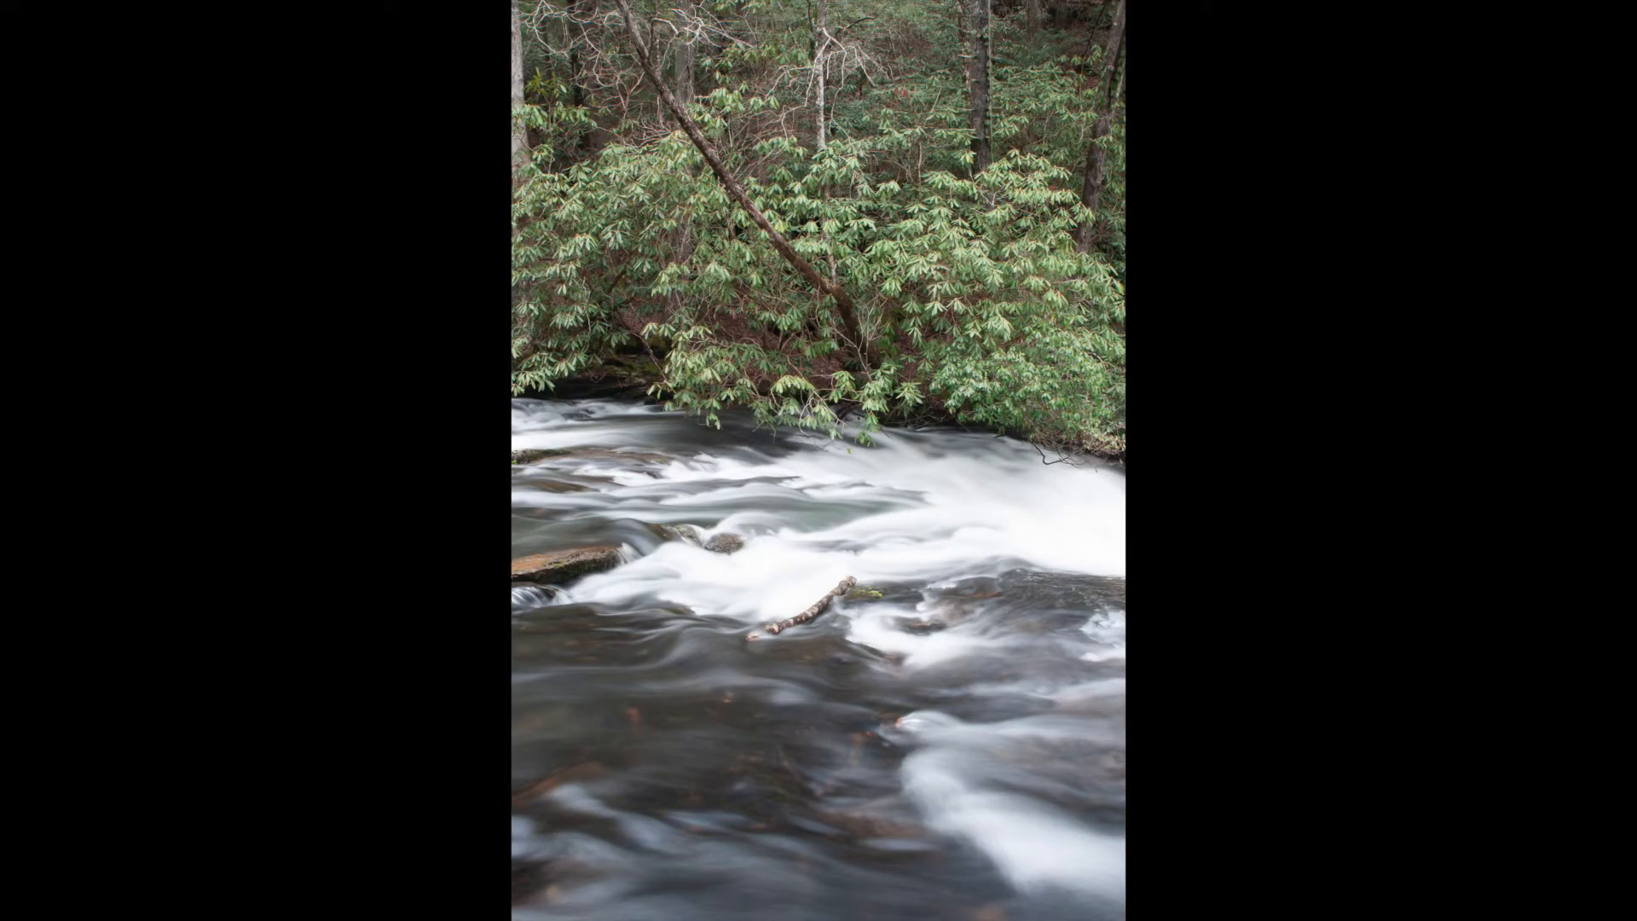